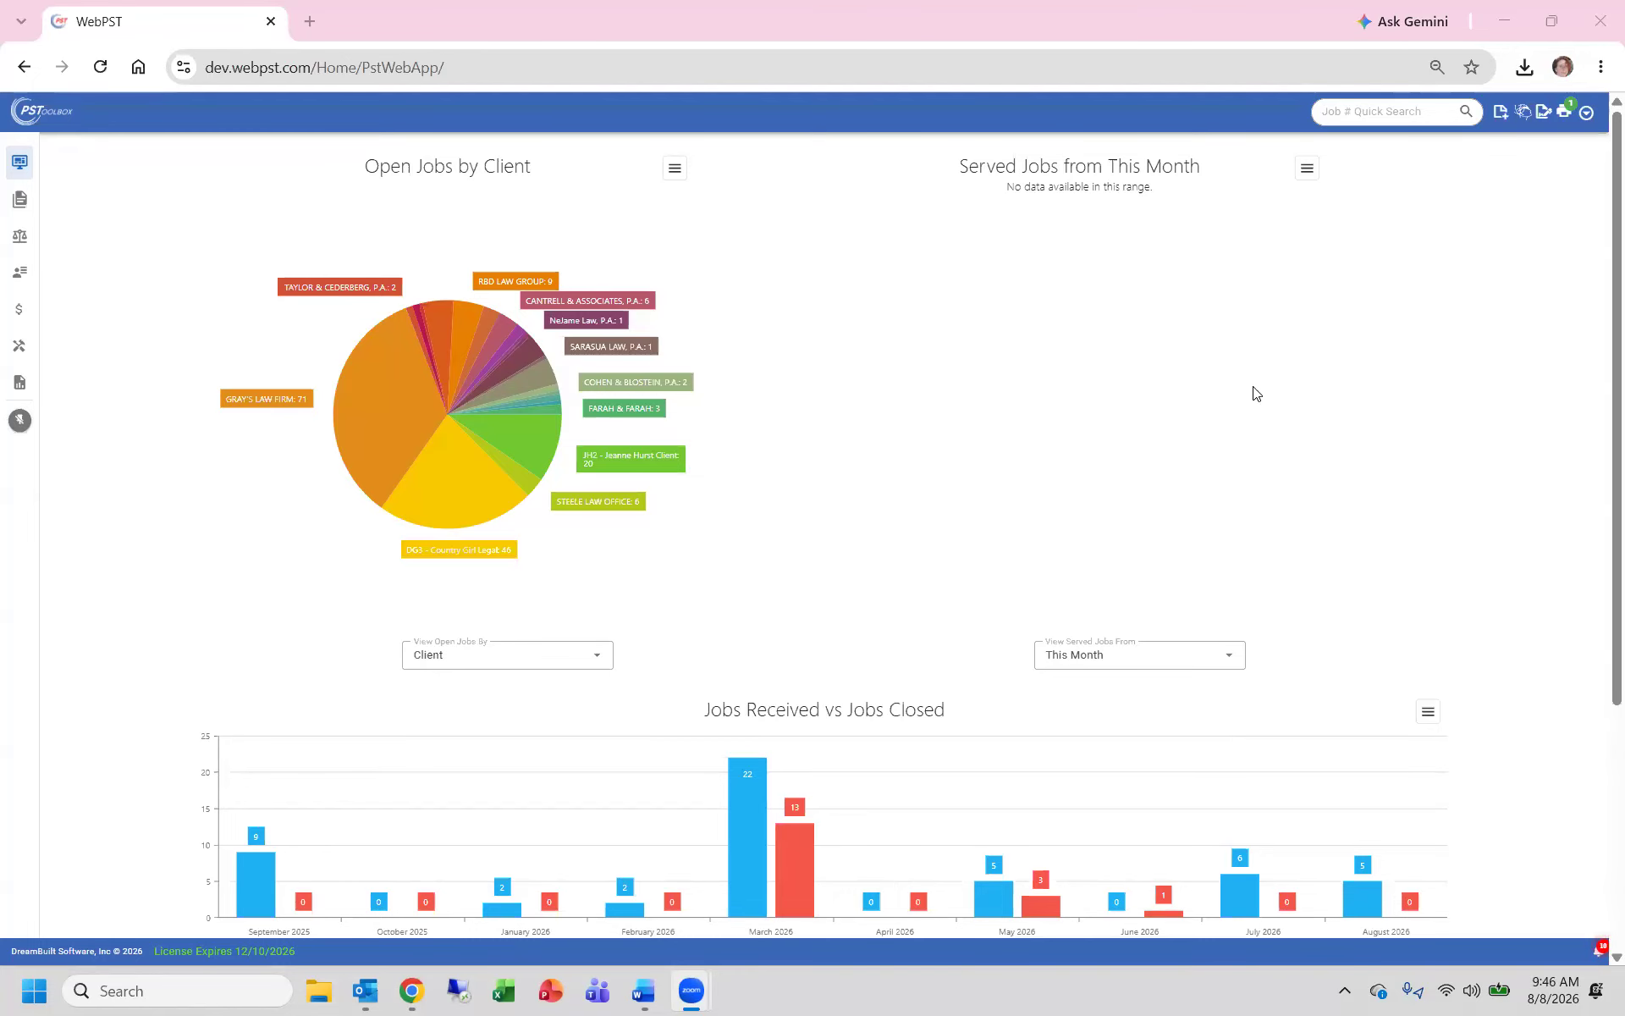
Step: Open the entity field definitions in the flex field settings
{"action": "left_click", "coordinate": [1589, 118]}
{"action": "left_click", "coordinate": [1588, 119]}
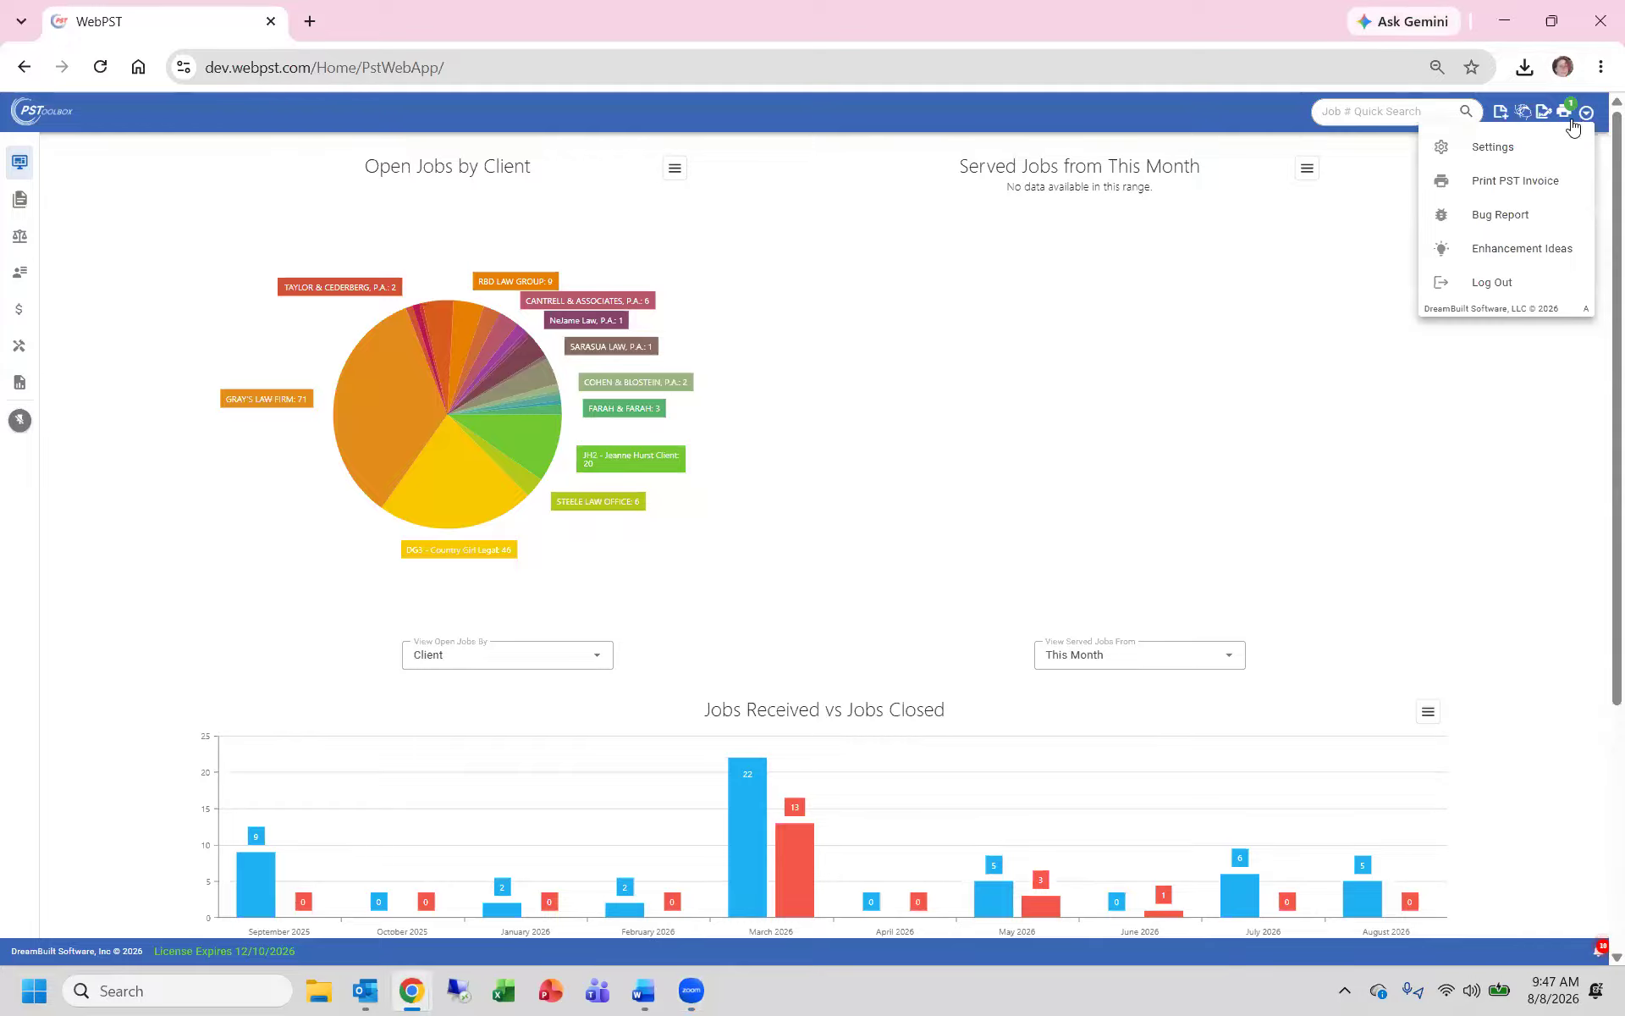
{"action": "left_click", "coordinate": [1491, 148]}
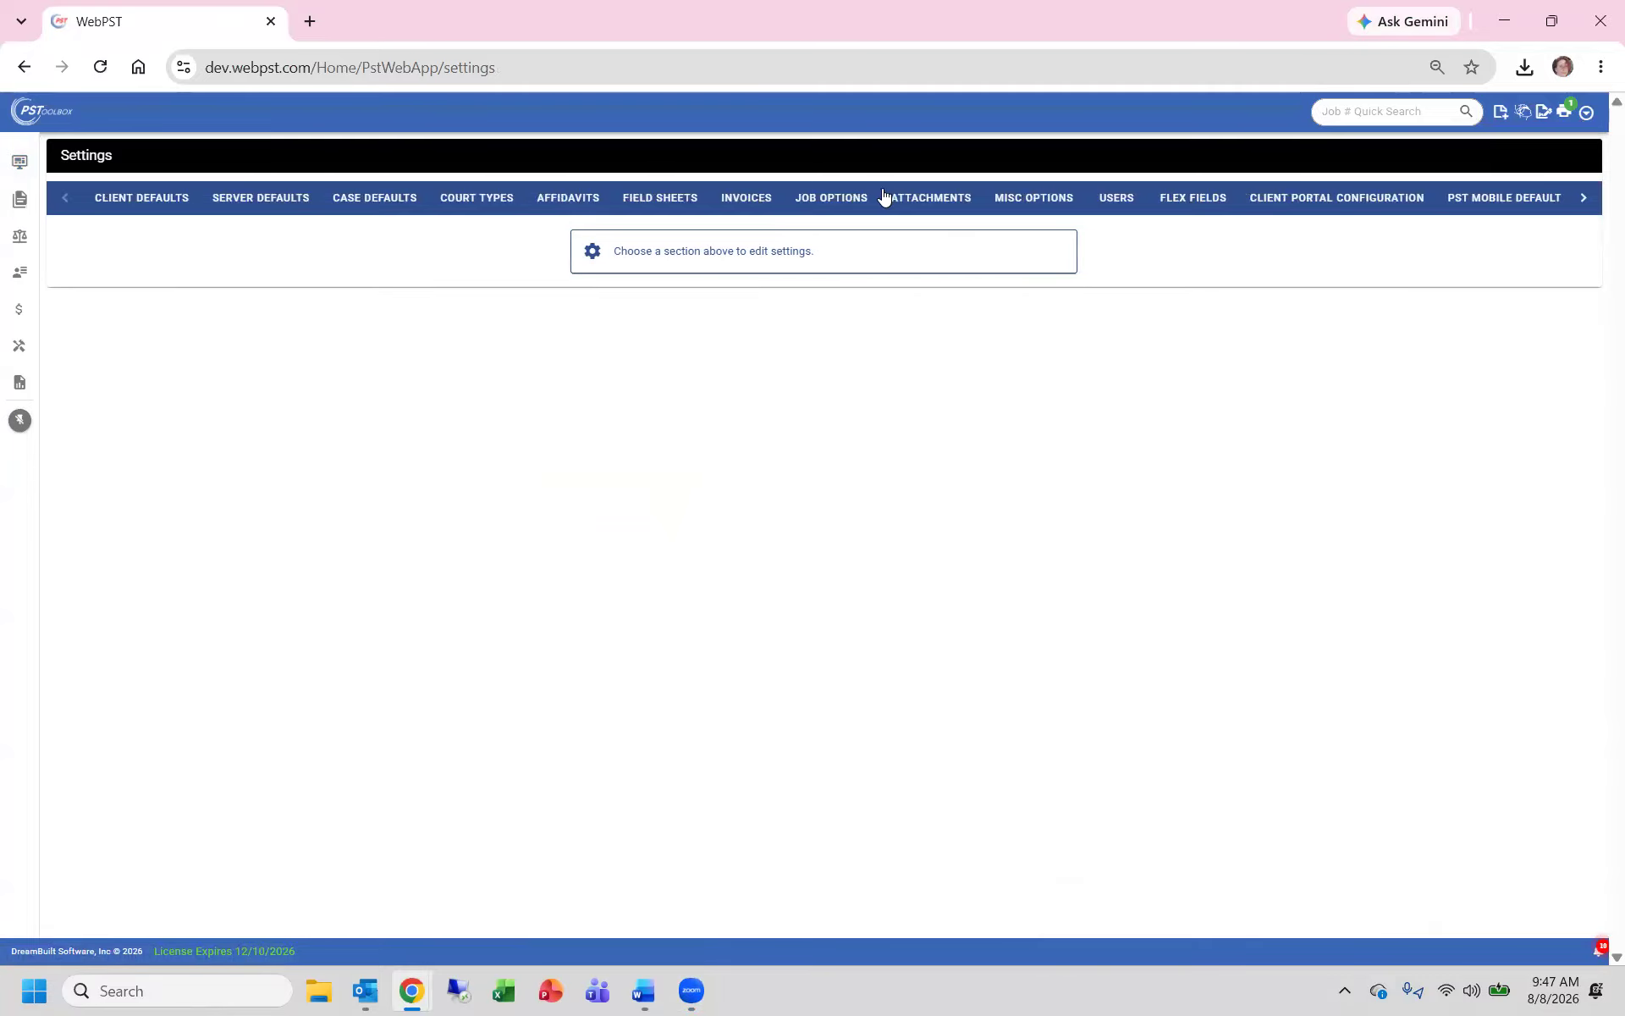
{"action": "left_click", "coordinate": [1194, 204]}
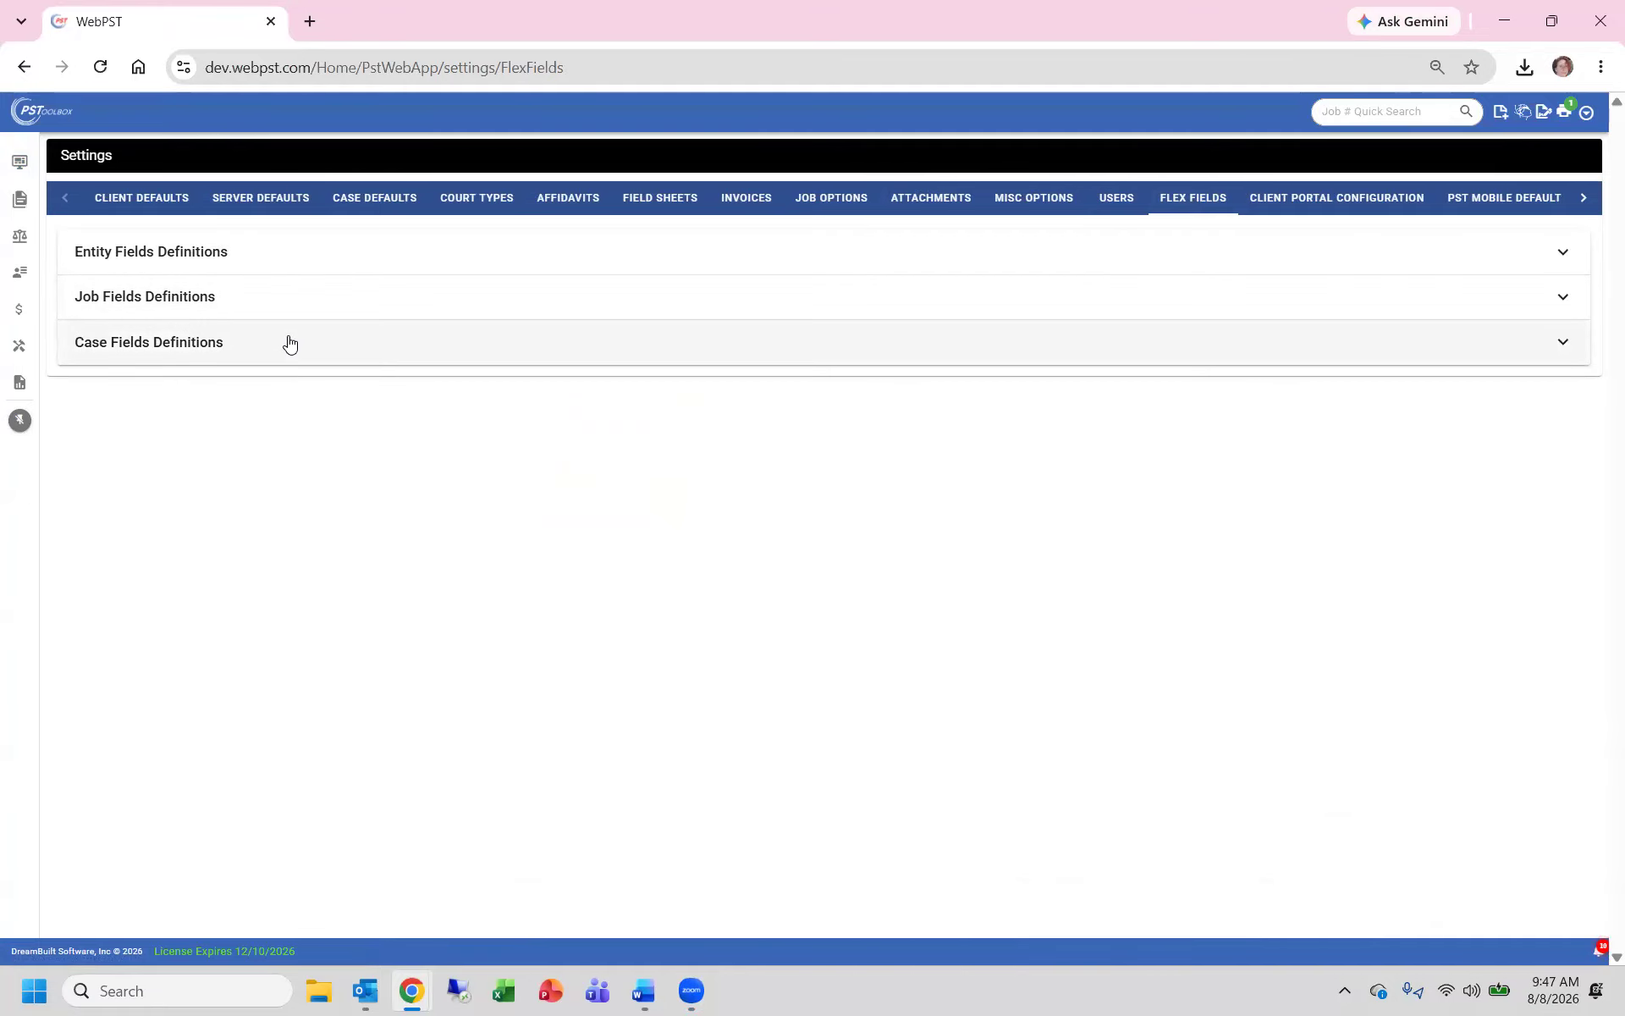
{"action": "left_click", "coordinate": [323, 260]}
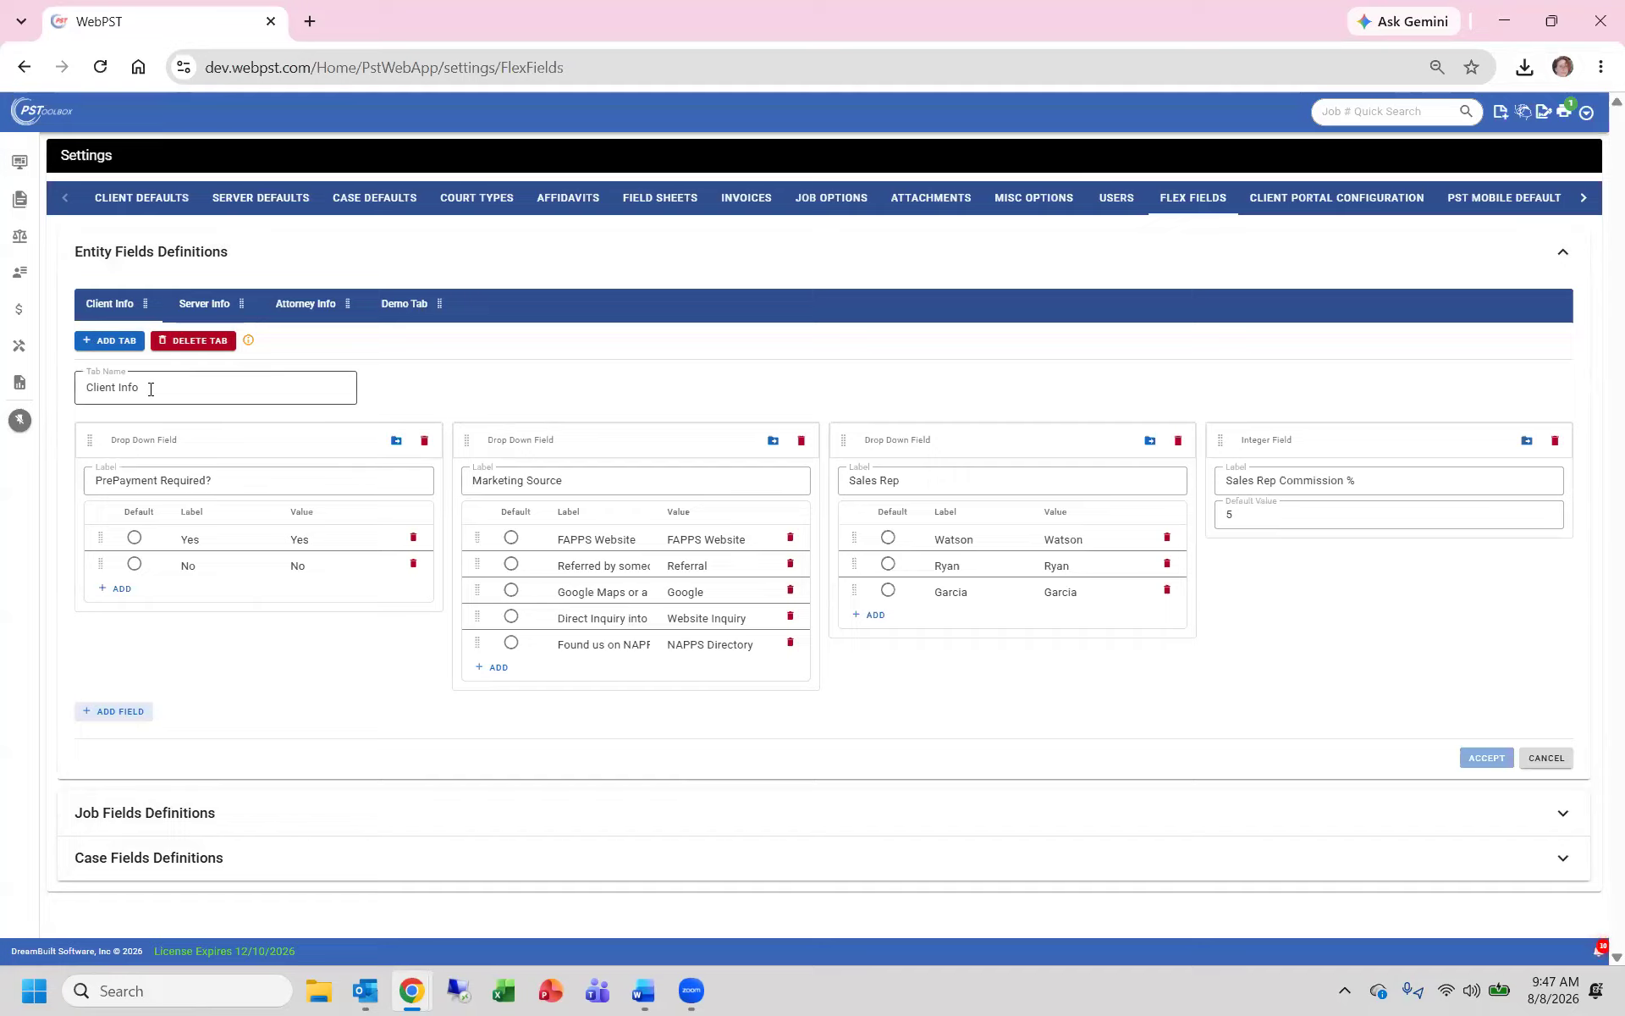
Step: Review the tab guidance and the fields defined on the Server Info, Attorney Info and Demo Tab entity tabs
{"action": "mouse_move", "coordinate": [249, 342]}
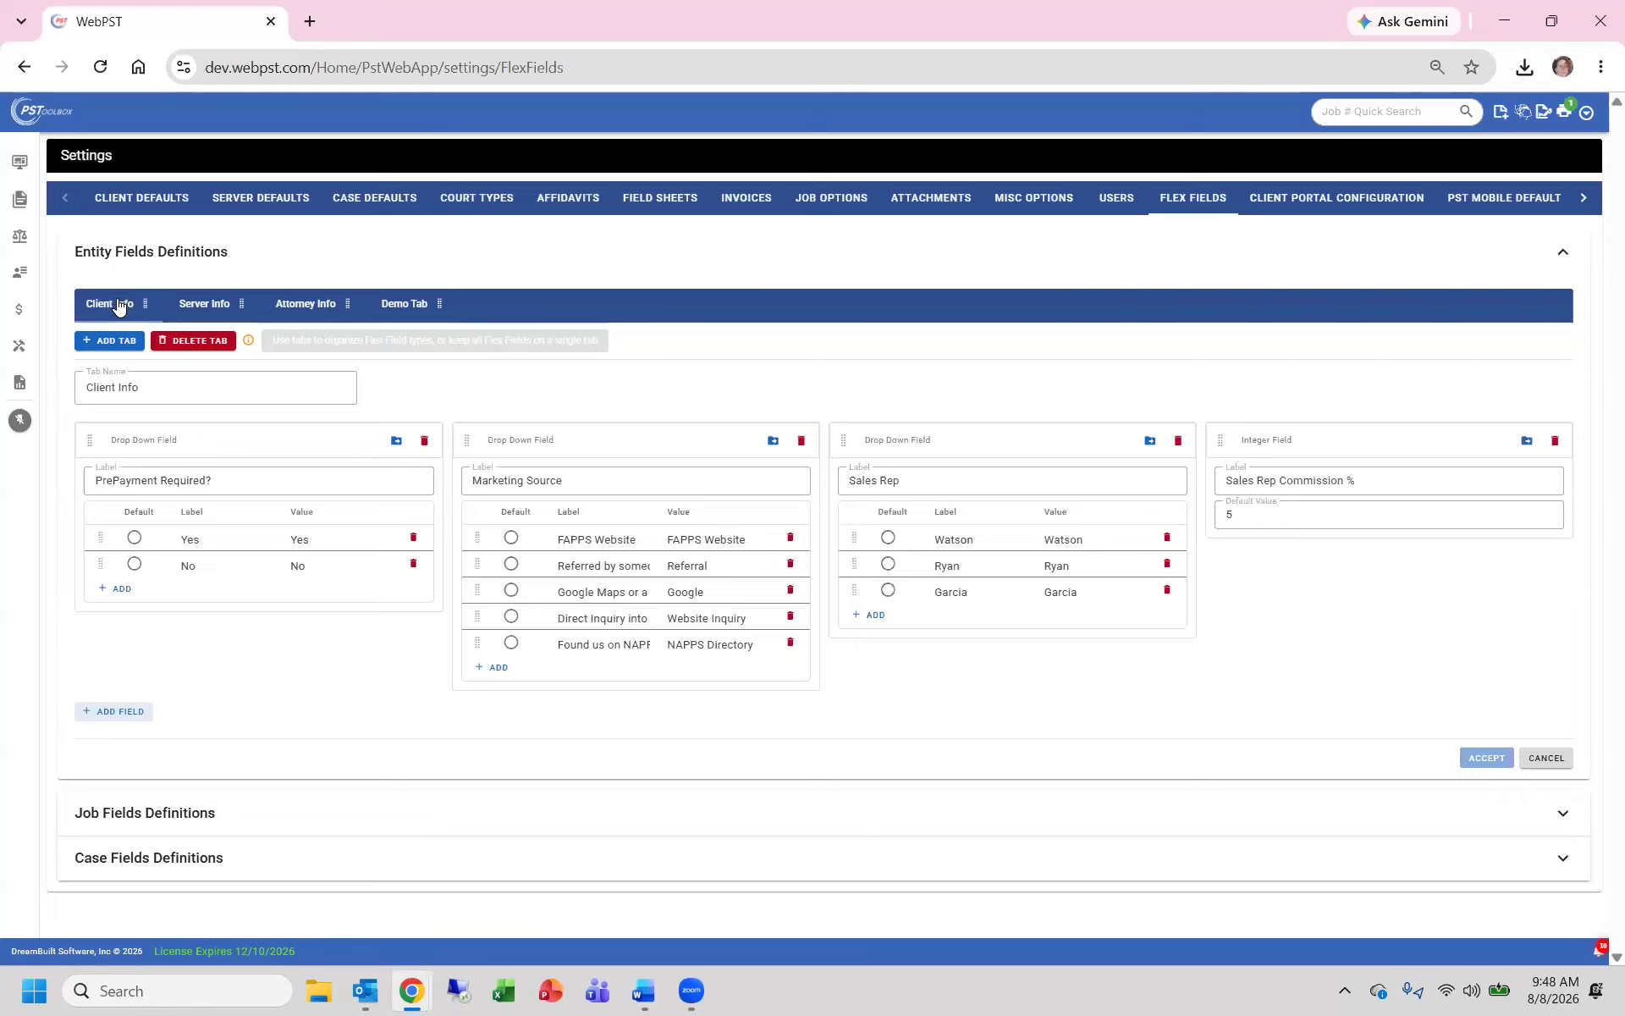
{"action": "left_click", "coordinate": [198, 311]}
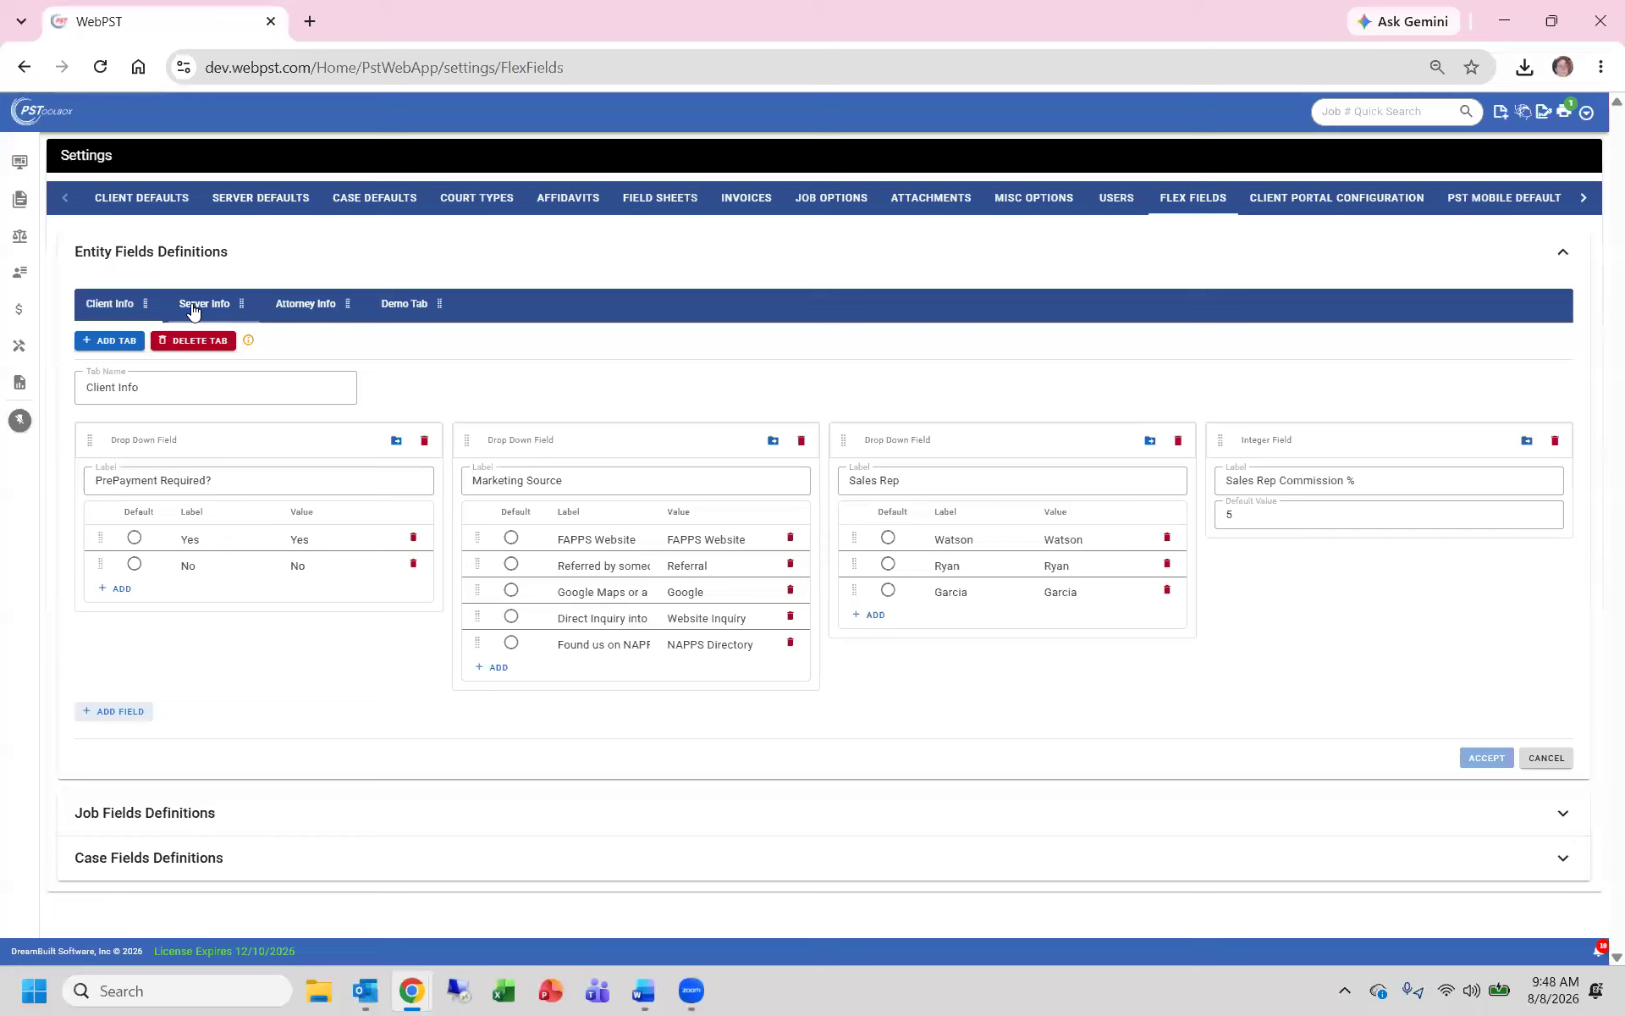
{"action": "left_click", "coordinate": [307, 312]}
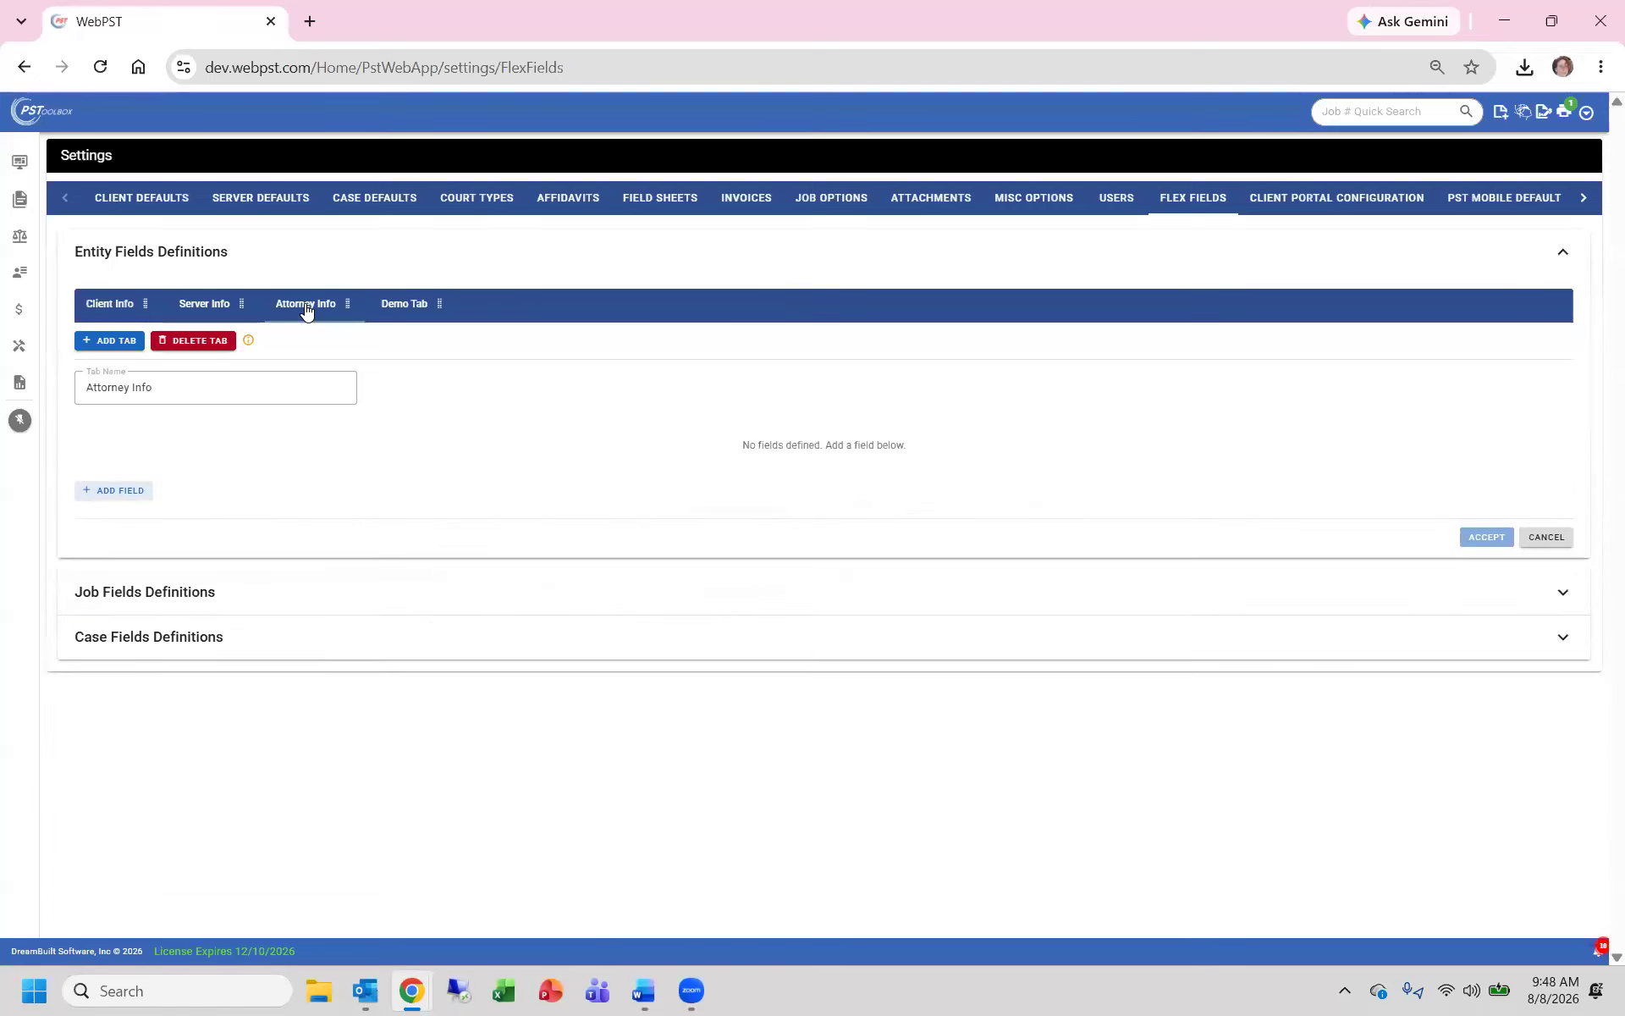
{"action": "left_click", "coordinate": [401, 313]}
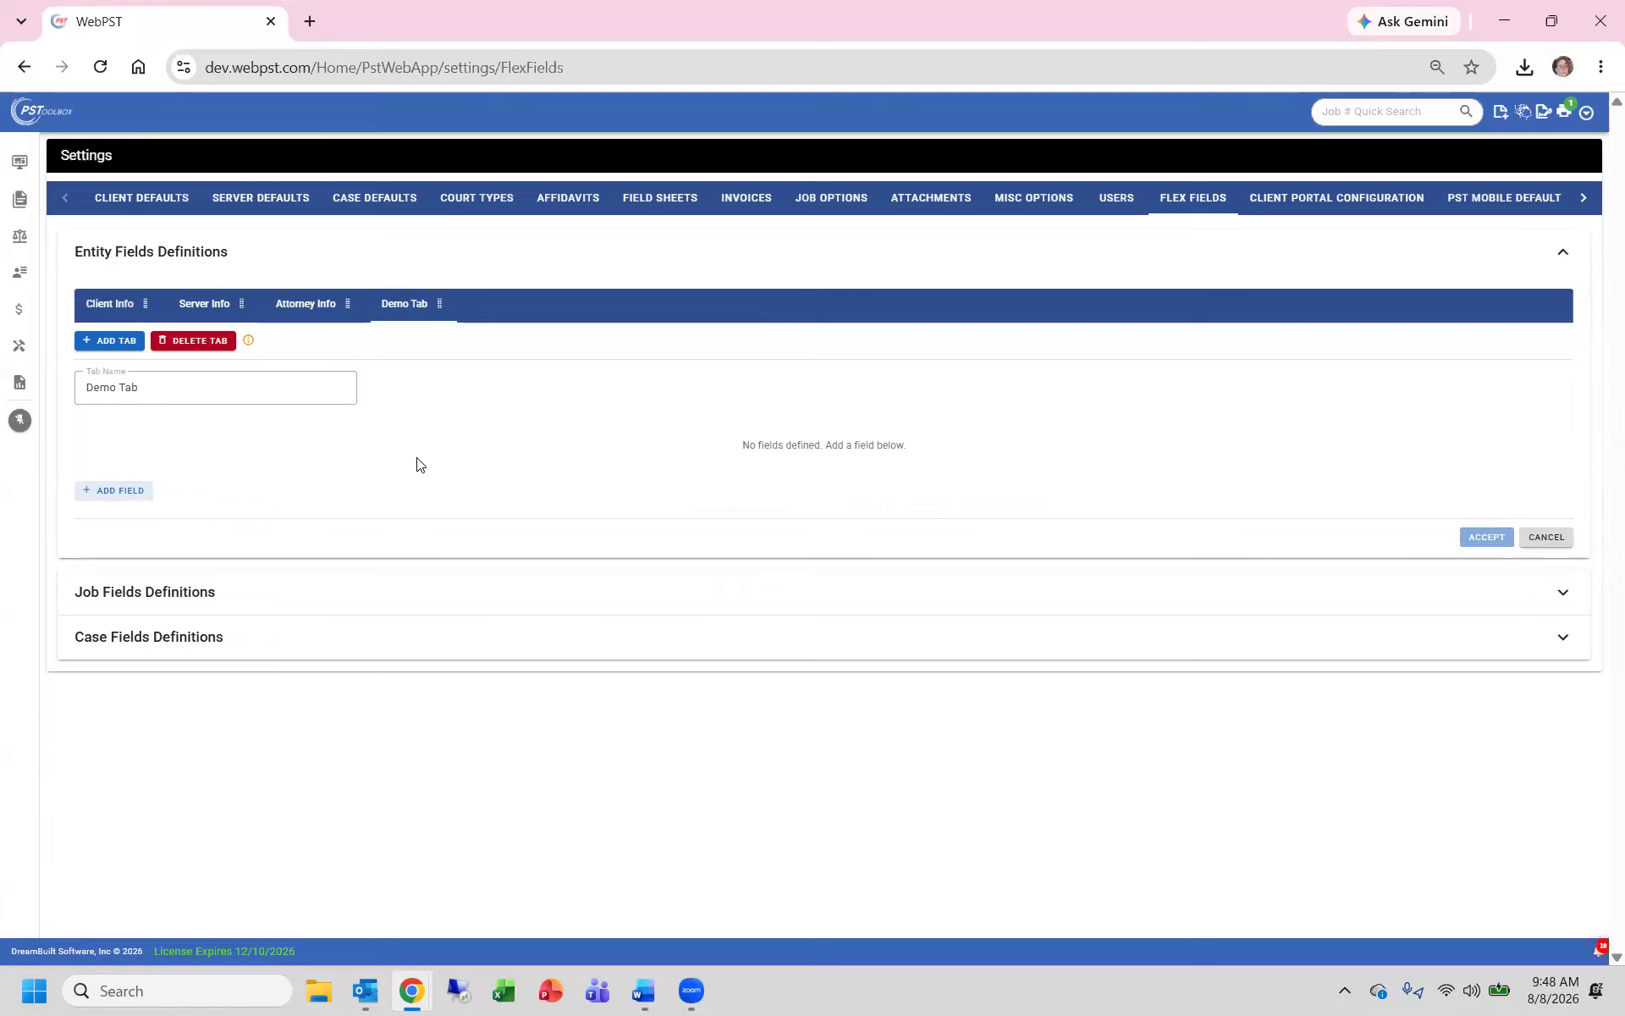
Step: Add an entity fields tab named "All Entities" and save the definitions
{"action": "left_click", "coordinate": [113, 340]}
{"action": "left_click", "coordinate": [152, 390]}
{"action": "key", "text": "BackSpace"}
{"action": "key", "text": "BackSpace"}
{"action": "key", "text": "BackSpace"}
{"action": "key", "text": "BackSpace"}
{"action": "key", "text": "BackSpace"}
{"action": "key", "text": "BackSpace"}
{"action": "key", "text": "BackSpace"}
{"action": "type", "text": "All"}
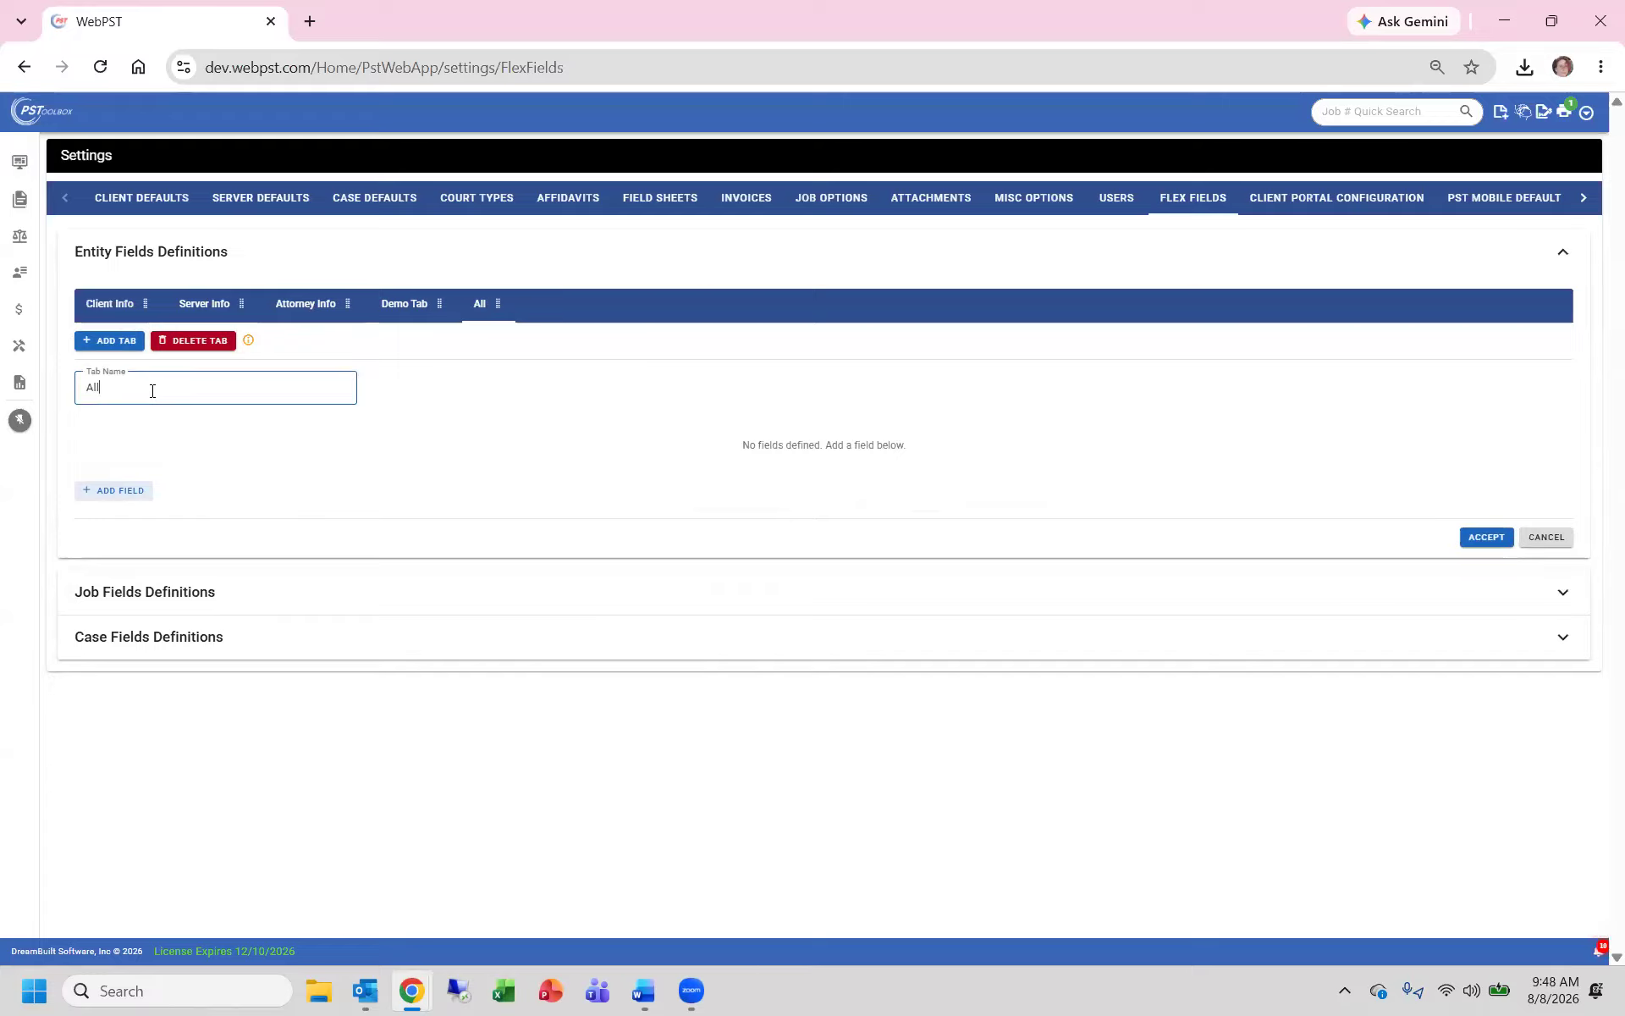
{"action": "type", "text": " Entities"}
{"action": "left_click", "coordinate": [1483, 539]}
{"action": "left_click", "coordinate": [503, 305]}
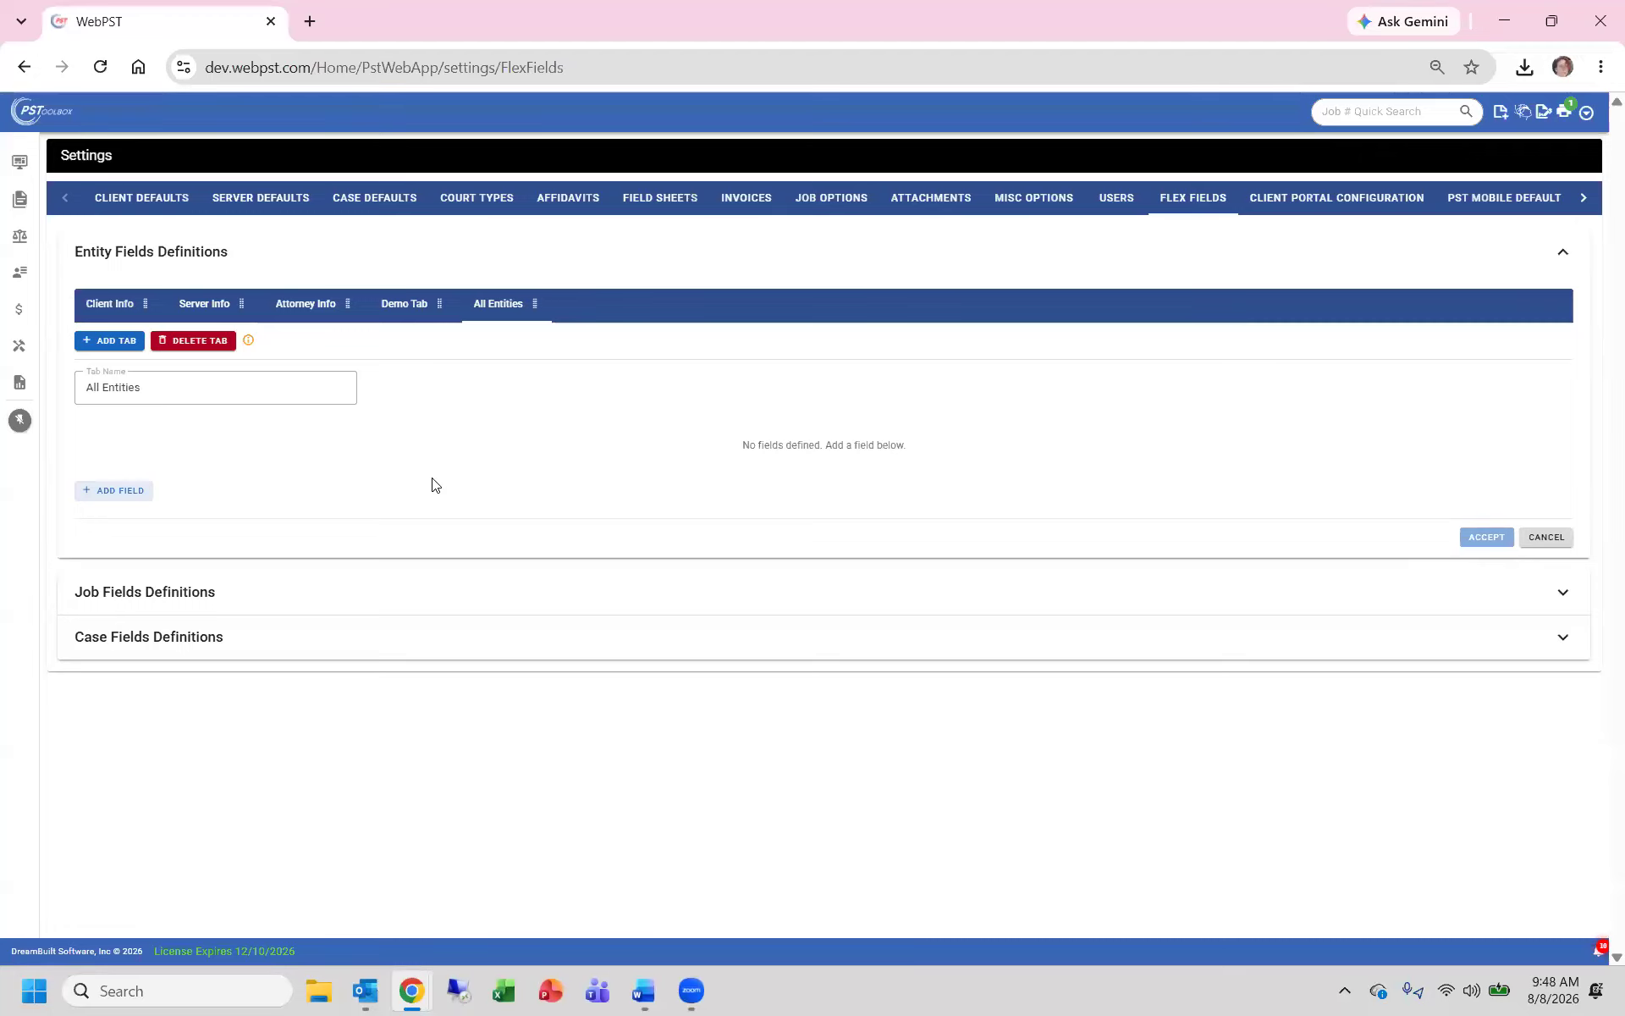
Step: Delete the All Entities tab from the entity field definitions
{"action": "left_click", "coordinate": [203, 341]}
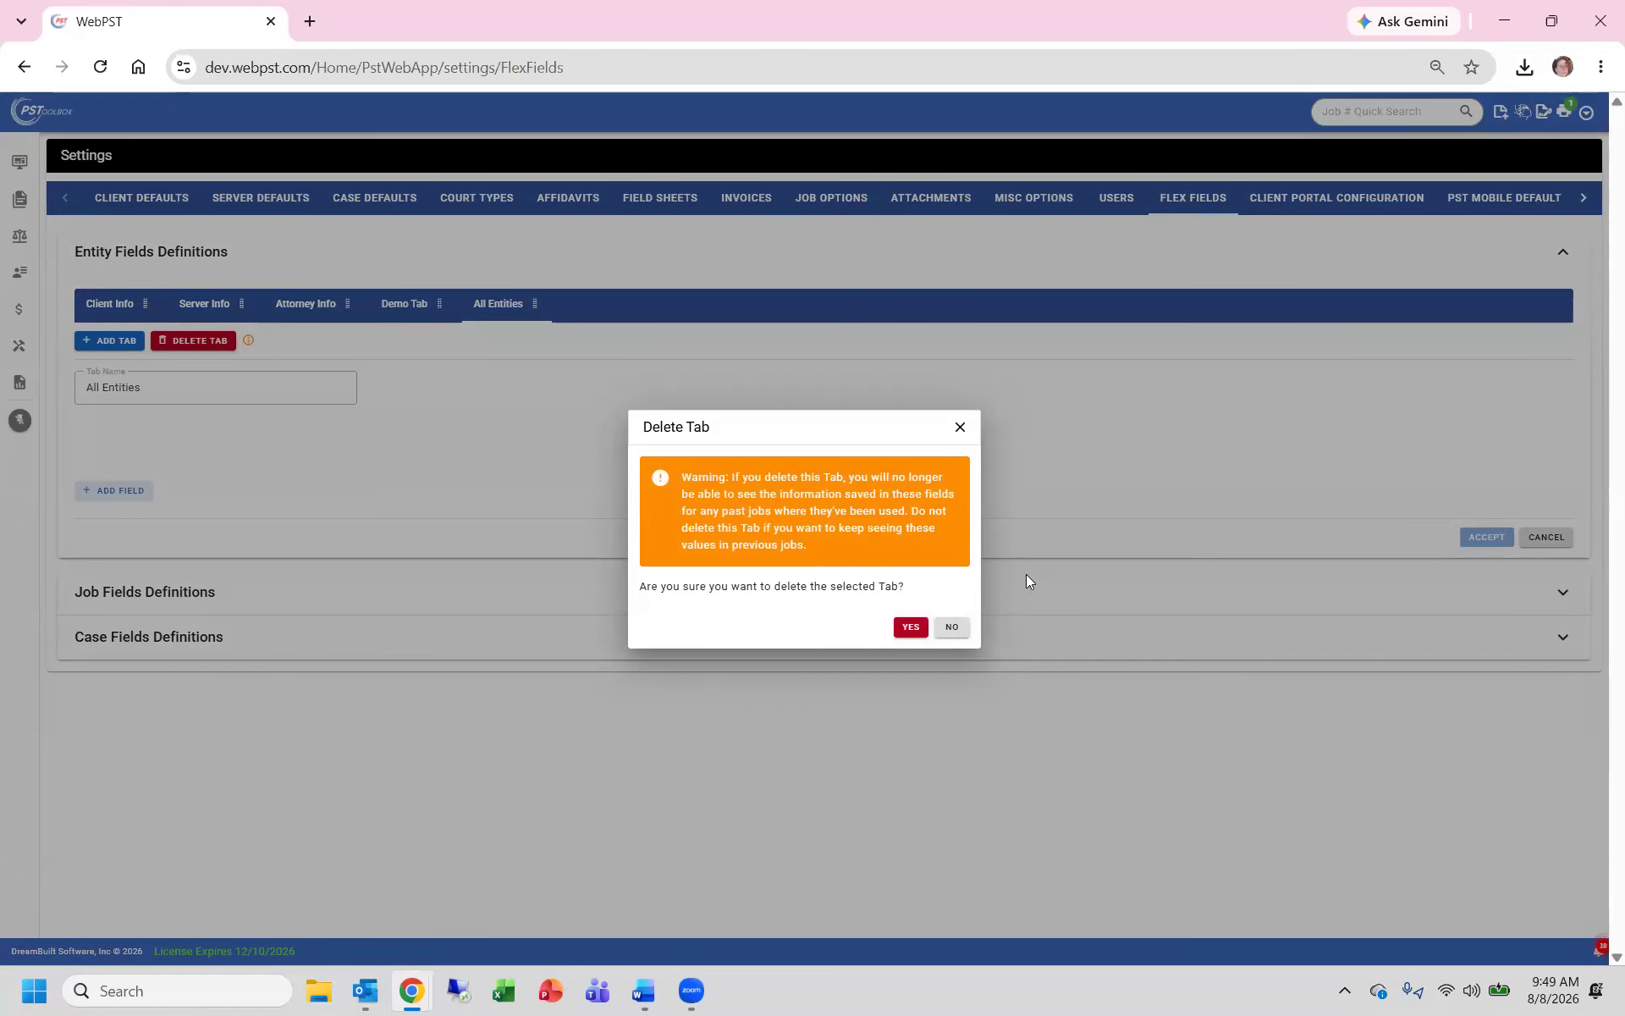
{"action": "left_click", "coordinate": [910, 627]}
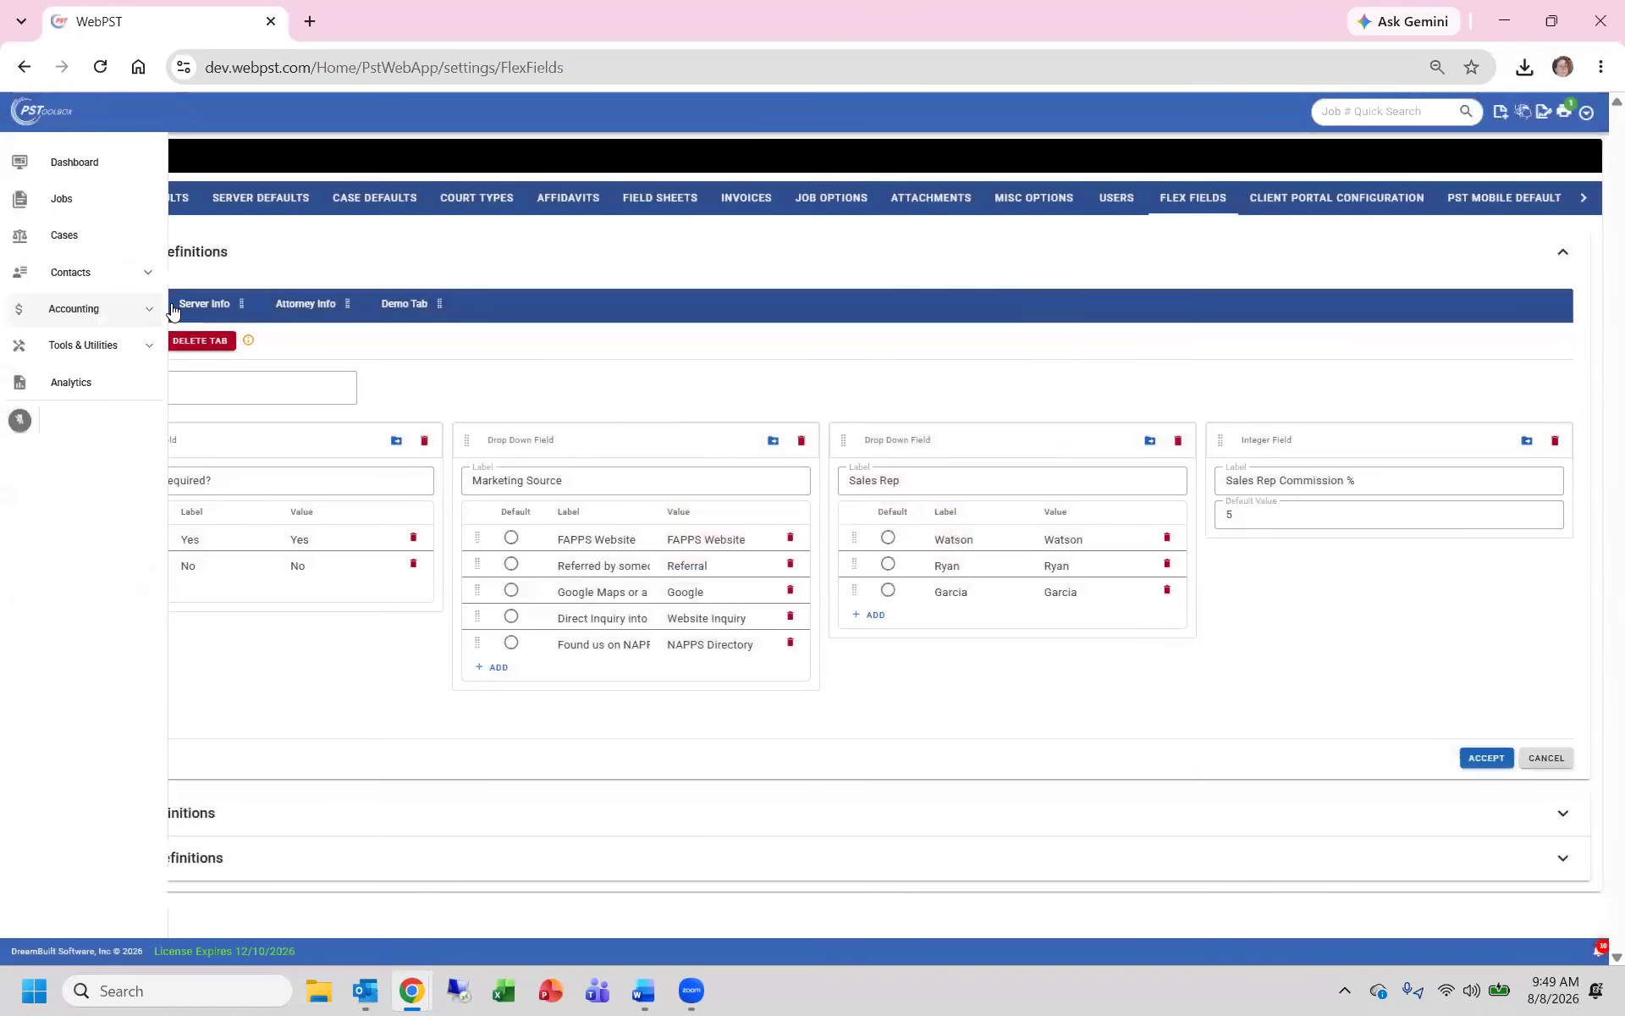
Step: Rename the Client Info entity tab as "Client Information"
{"action": "left_click", "coordinate": [111, 311]}
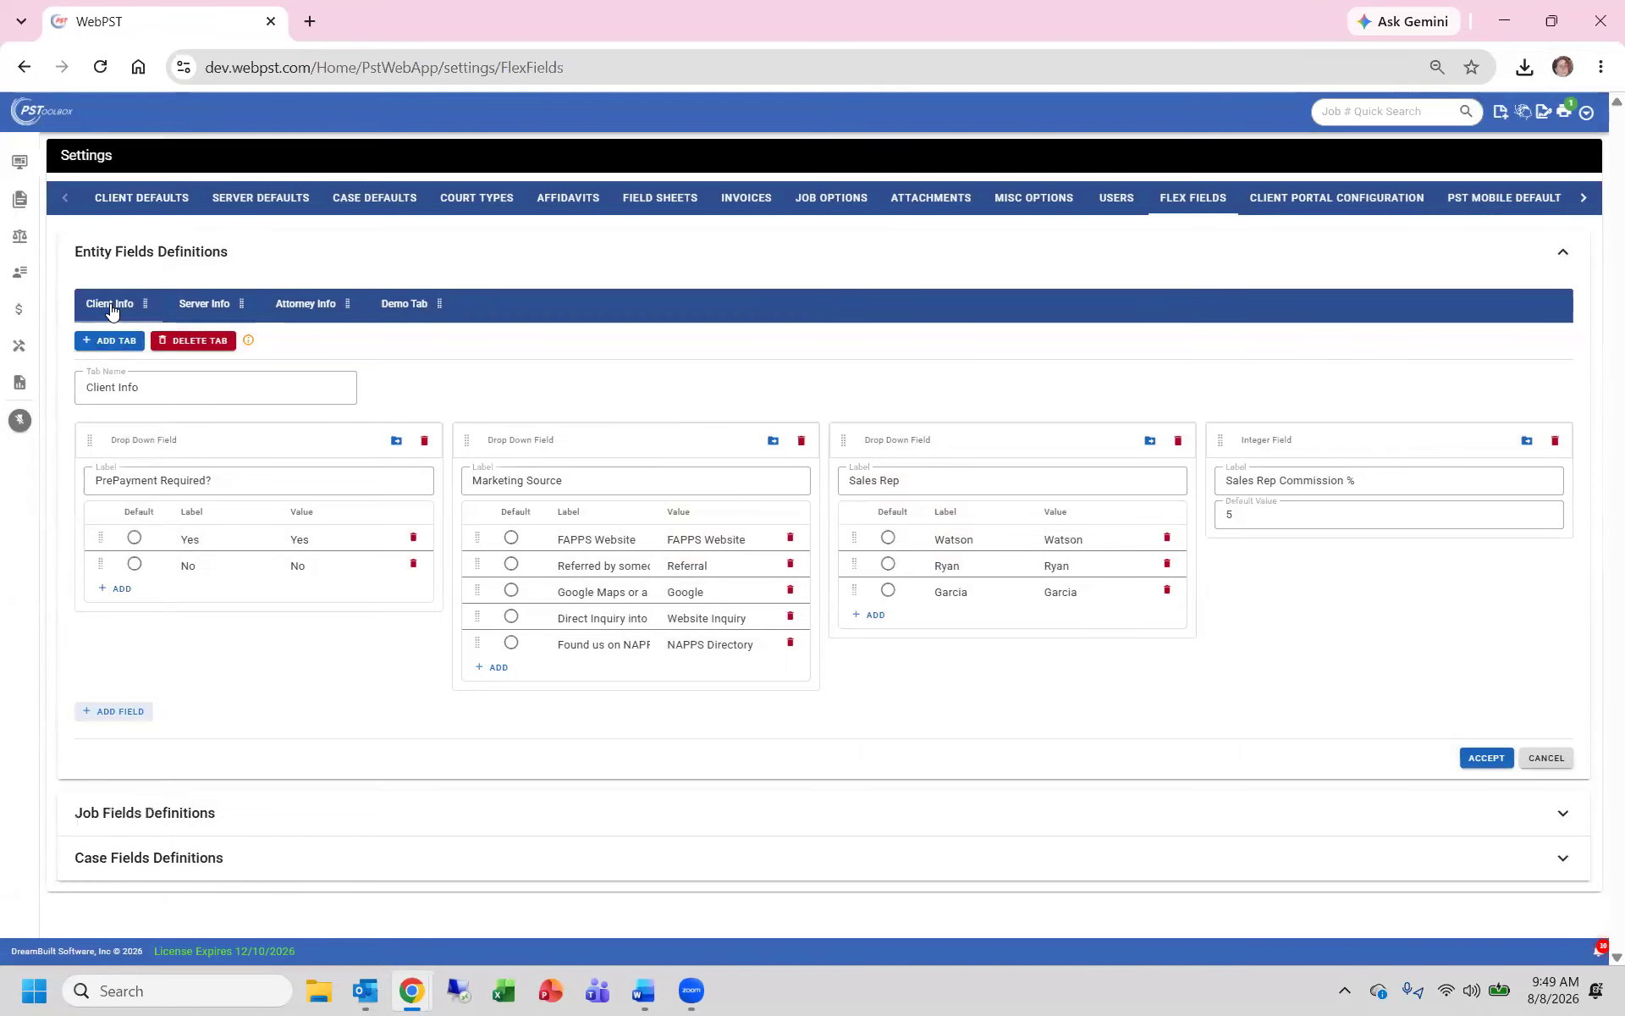
{"action": "left_click", "coordinate": [149, 381]}
{"action": "type", "text": "rmation"}
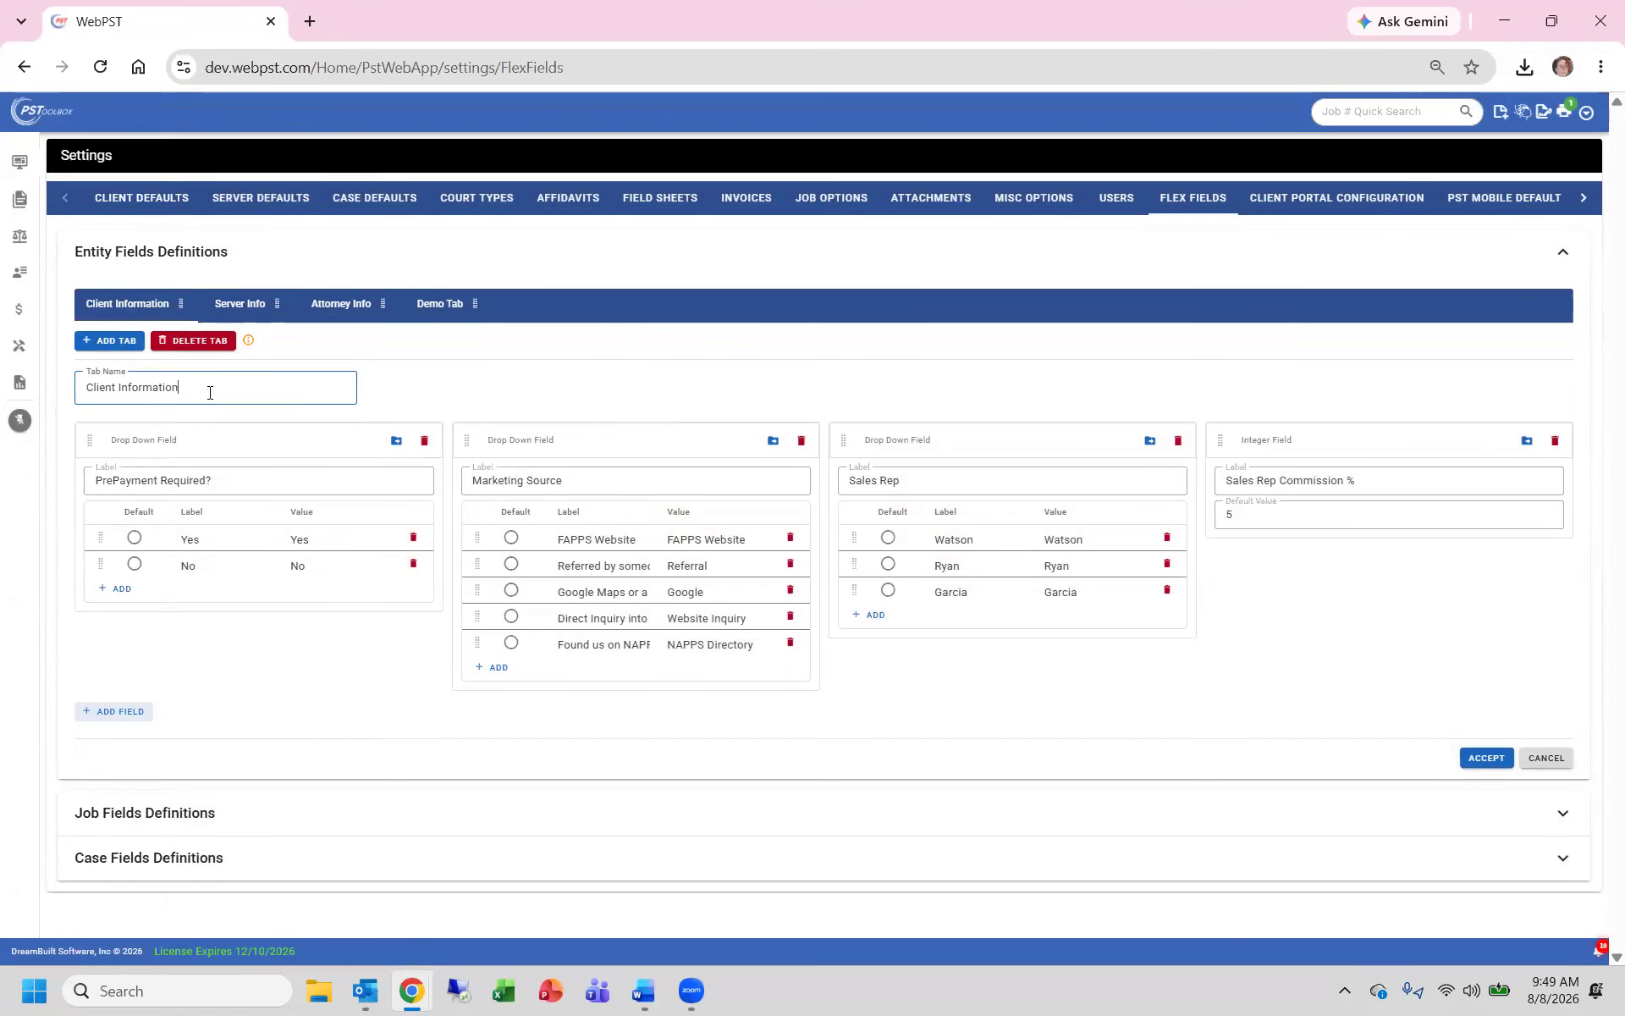
{"action": "left_click", "coordinate": [198, 694]}
{"action": "left_click", "coordinate": [470, 304]}
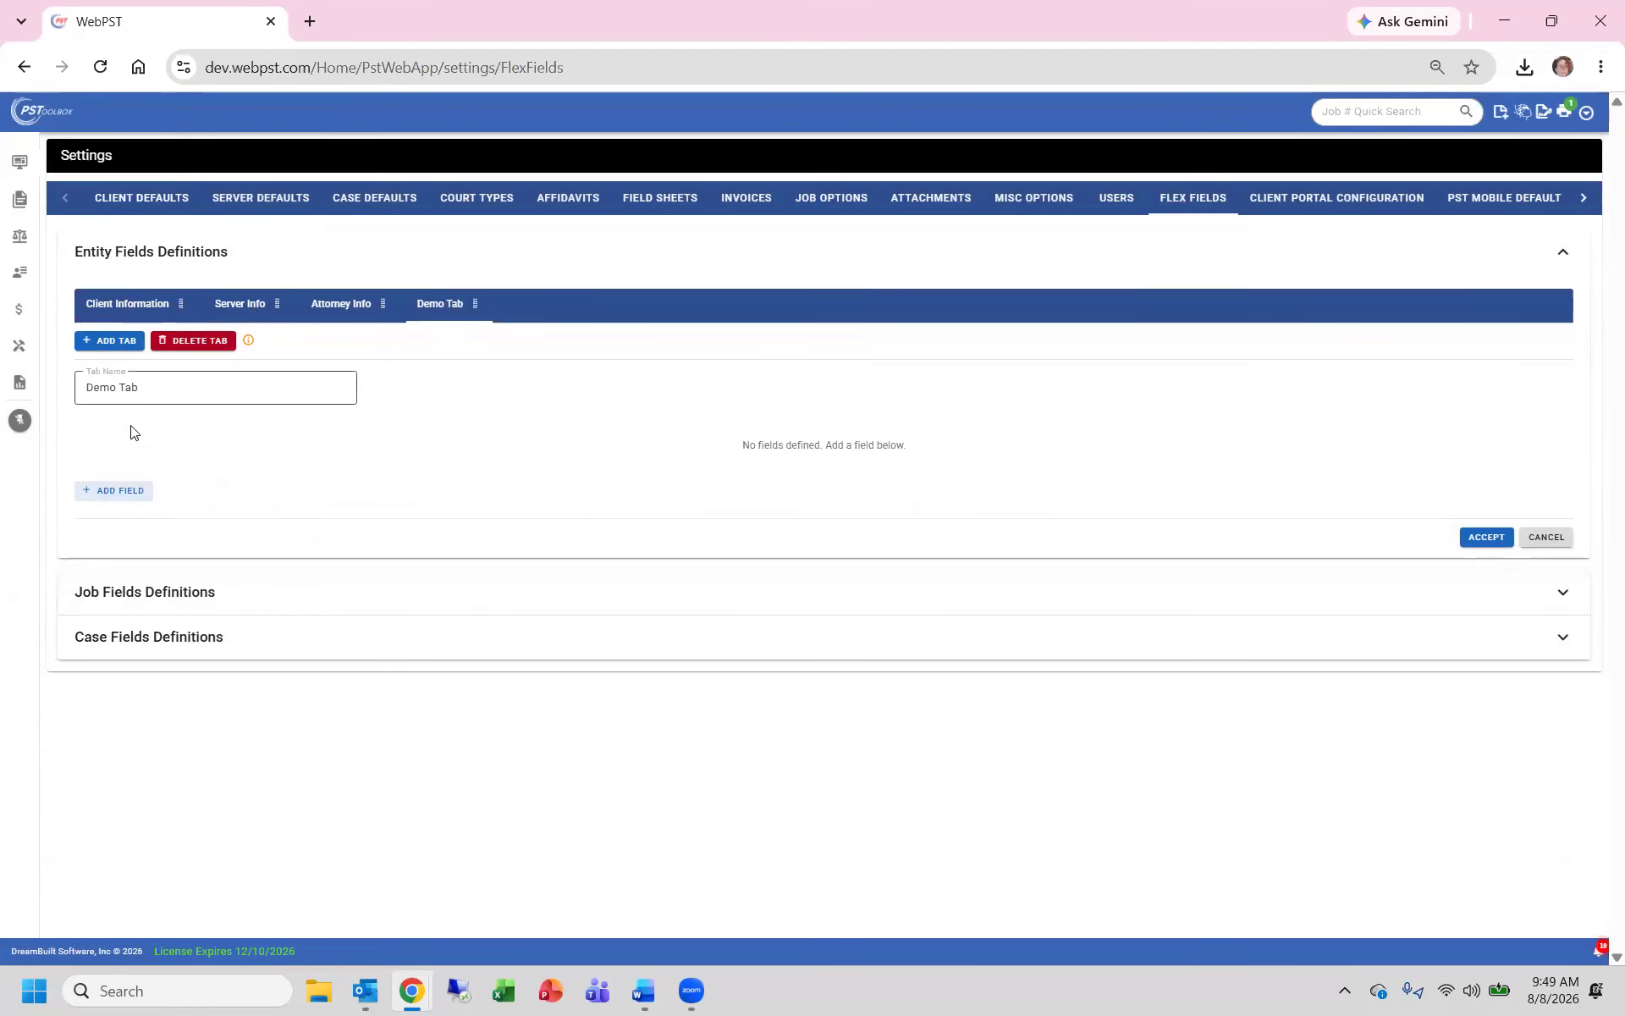
{"action": "left_click", "coordinate": [116, 496]}
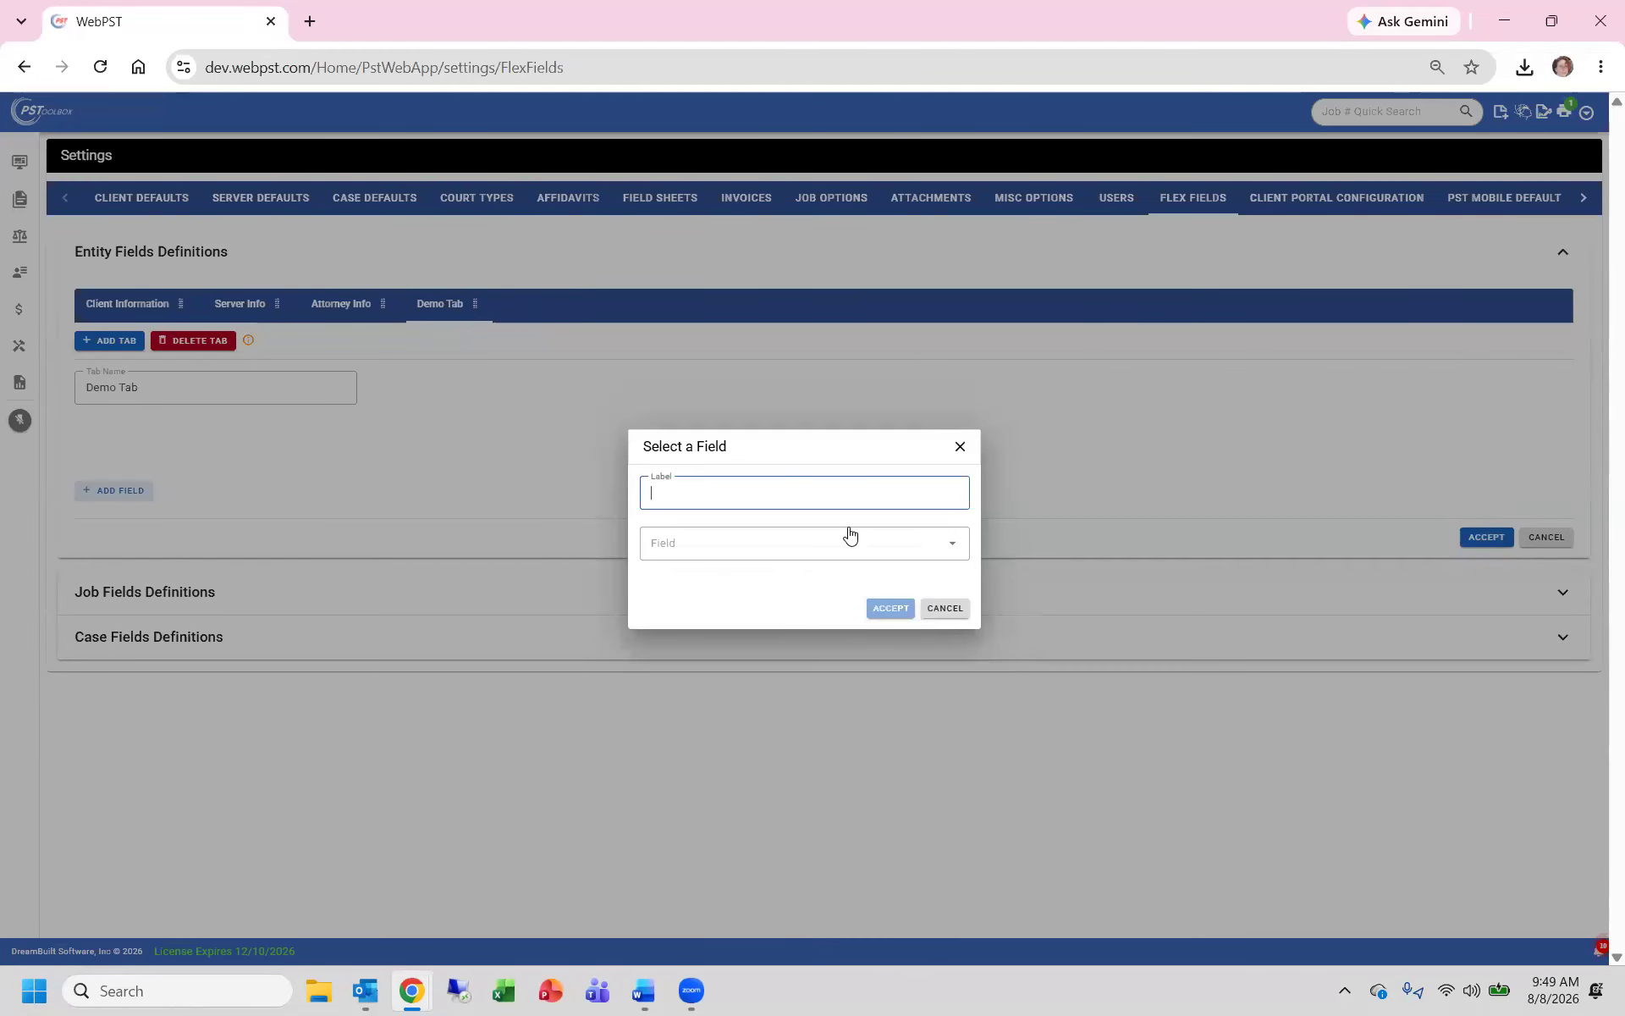
{"action": "type", "text": "Demo Field"}
{"action": "left_click", "coordinate": [955, 544]}
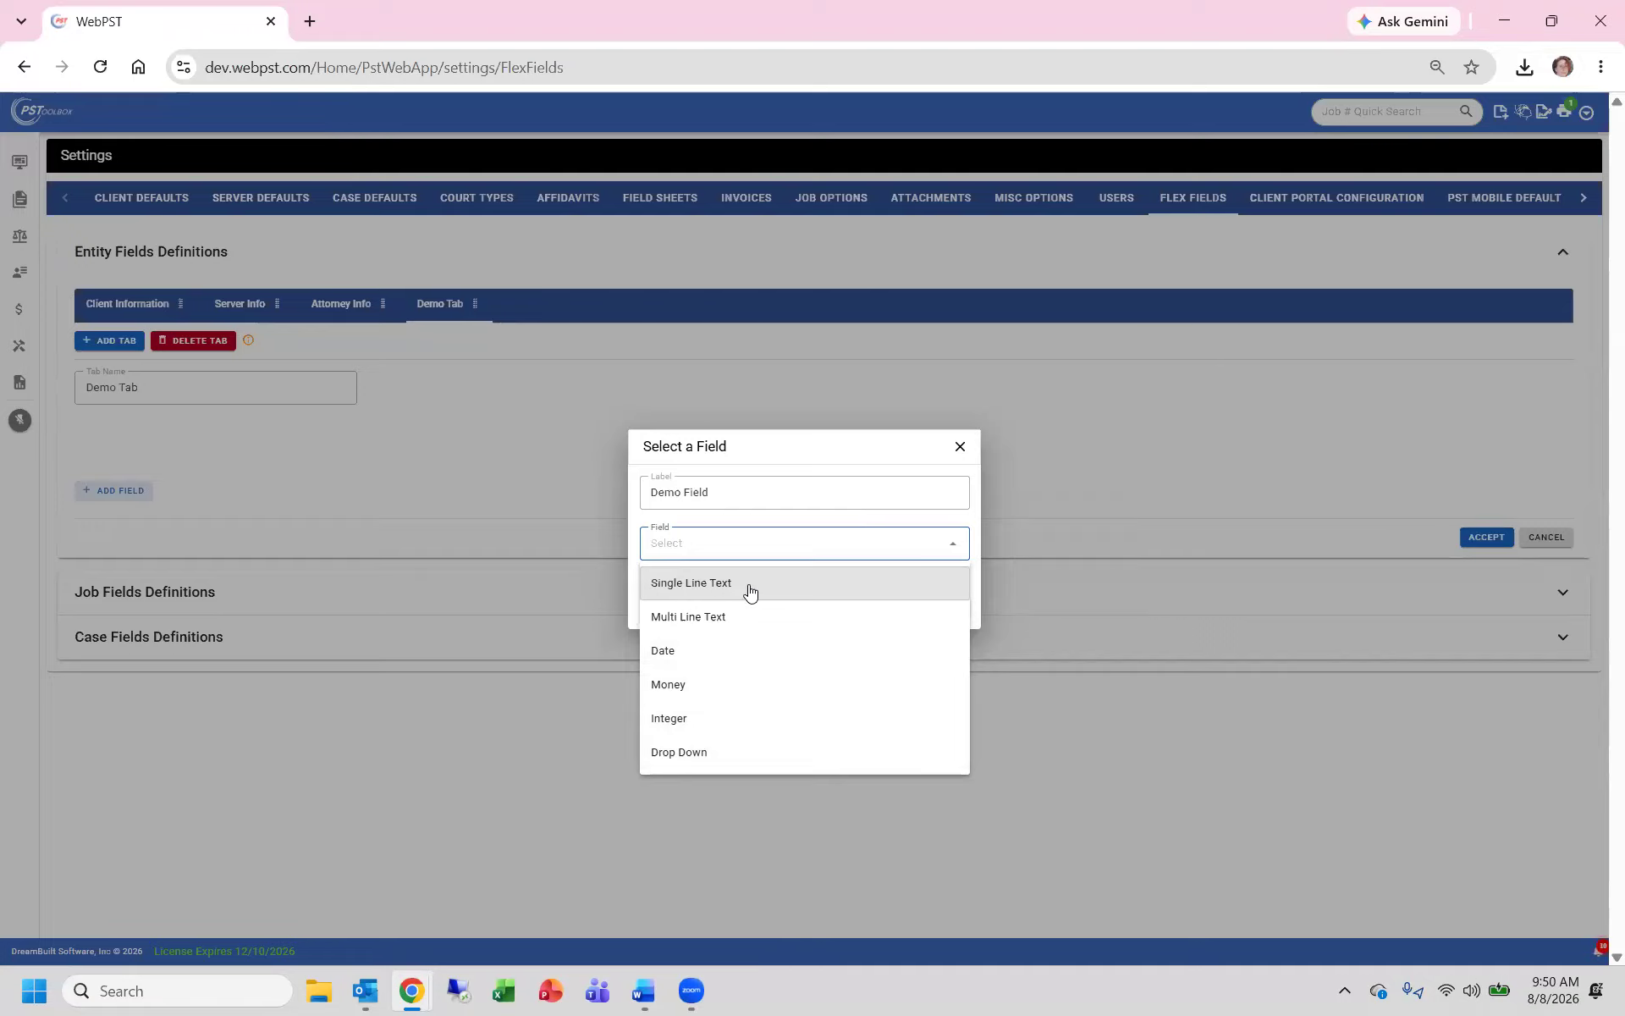
{"action": "left_click", "coordinate": [961, 447]}
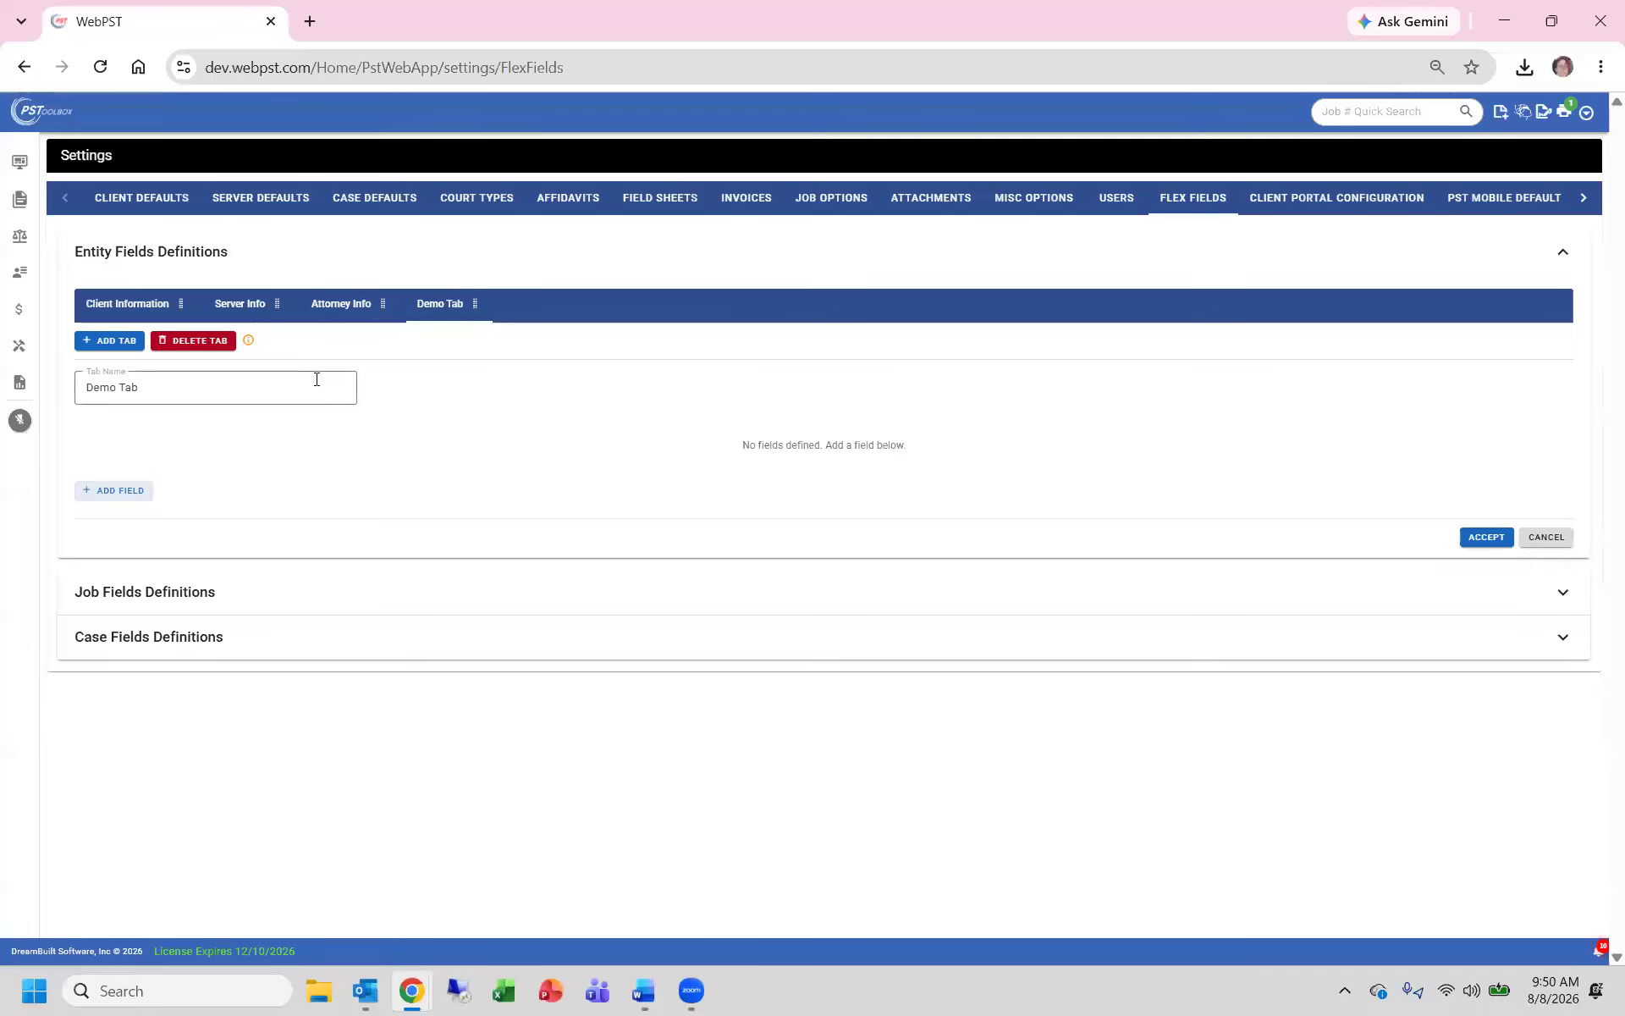
Step: Start a new item labelled "Only Over 10 Jobs" for the PrePayment Required? drop-down on the Client Information tab
{"action": "left_click", "coordinate": [133, 304]}
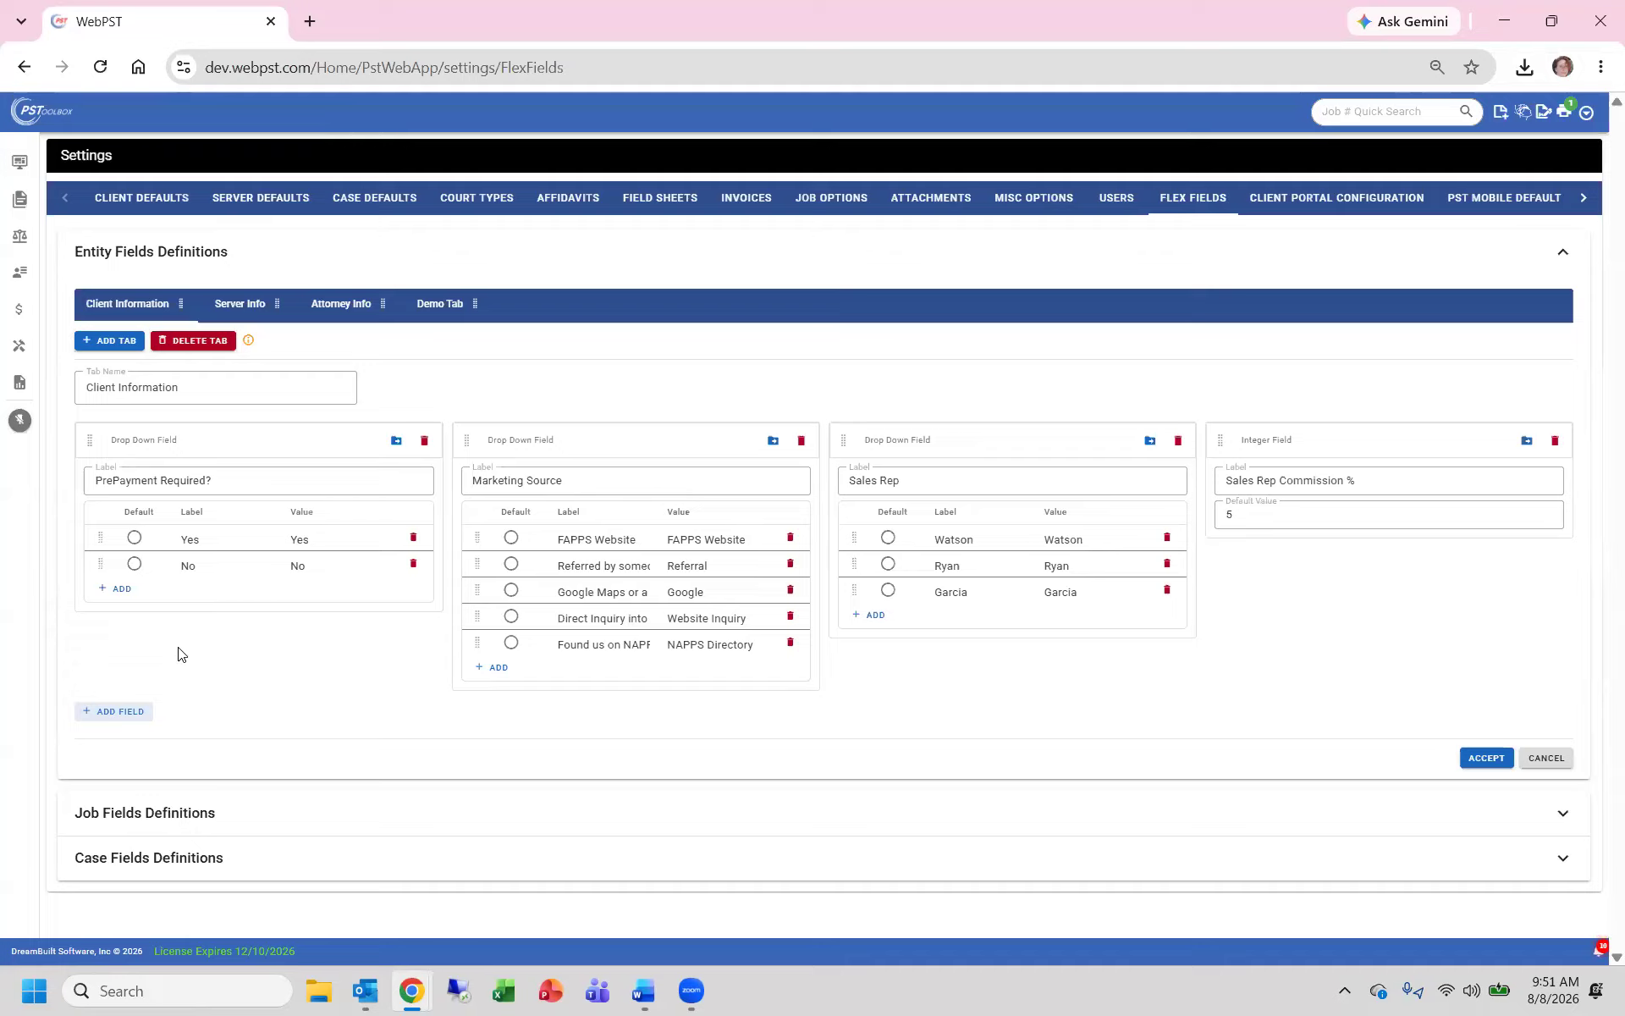
{"action": "left_click", "coordinate": [122, 590]}
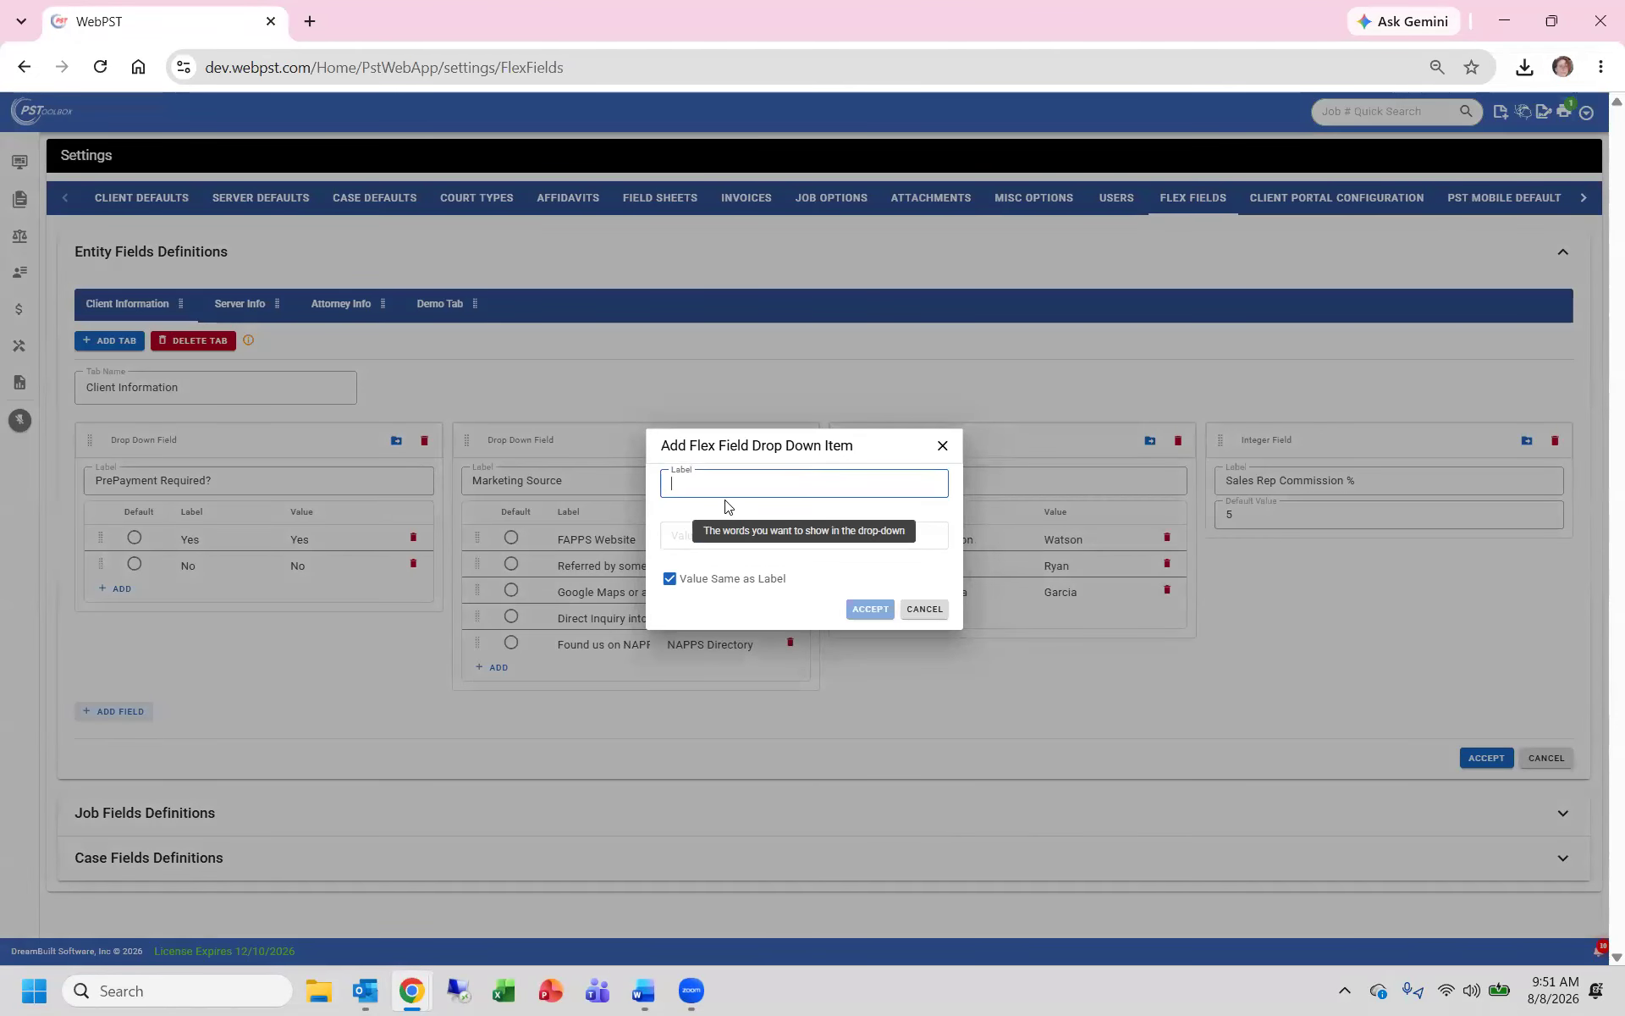
{"action": "type", "text": "Only Ov"}
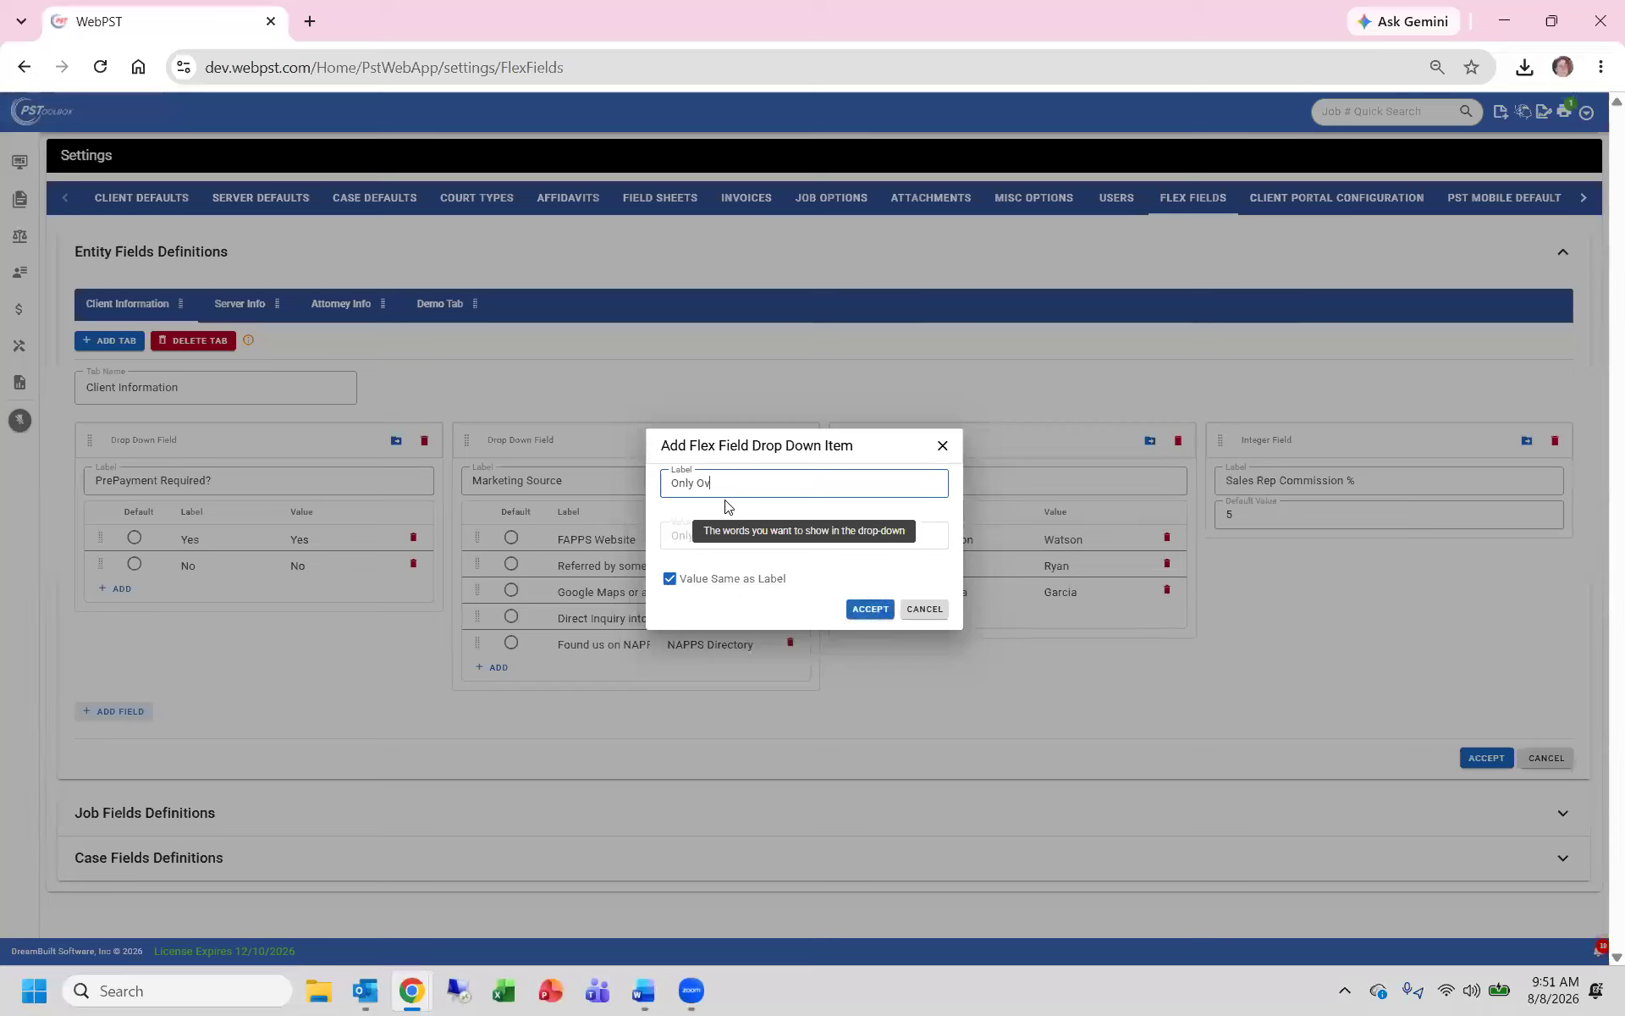
{"action": "type", "text": "er 10 Jobs"}
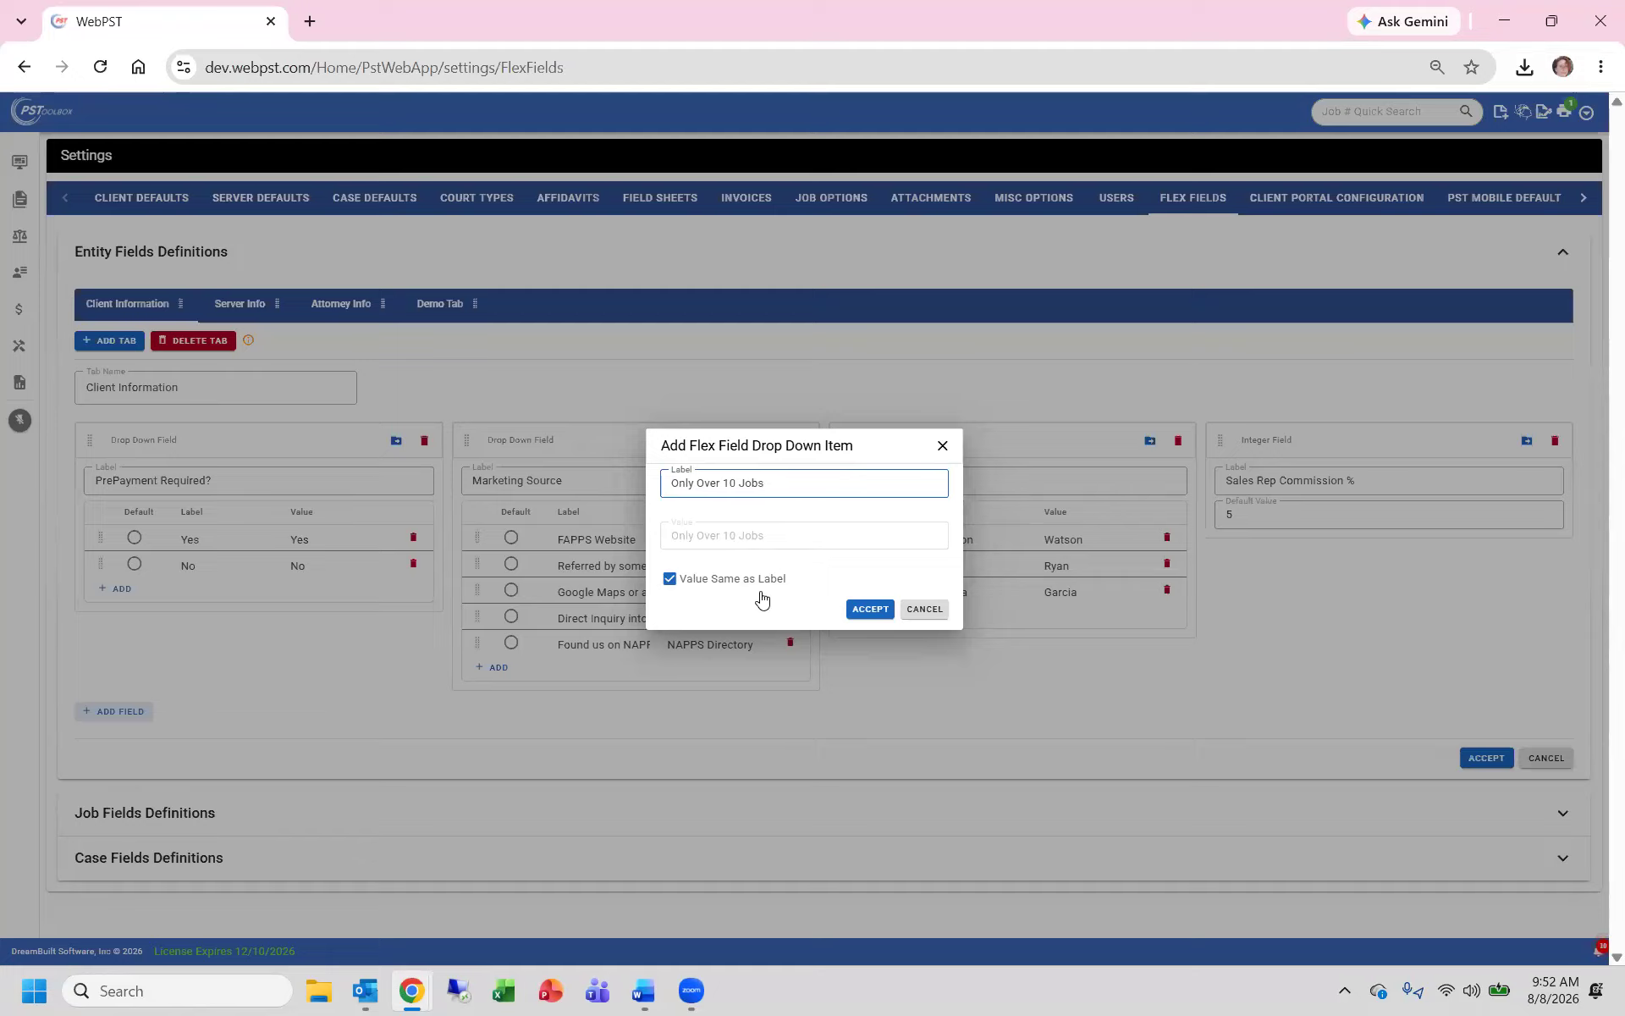
{"action": "key", "text": "BackSpace"}
{"action": "key", "text": "BackSpace"}
{"action": "type", "text": "Jobs"}
Step: Try a separate value of "10 Jobs" for the new drop-down item, and add the item with its value same as the label
{"action": "left_click", "coordinate": [670, 581]}
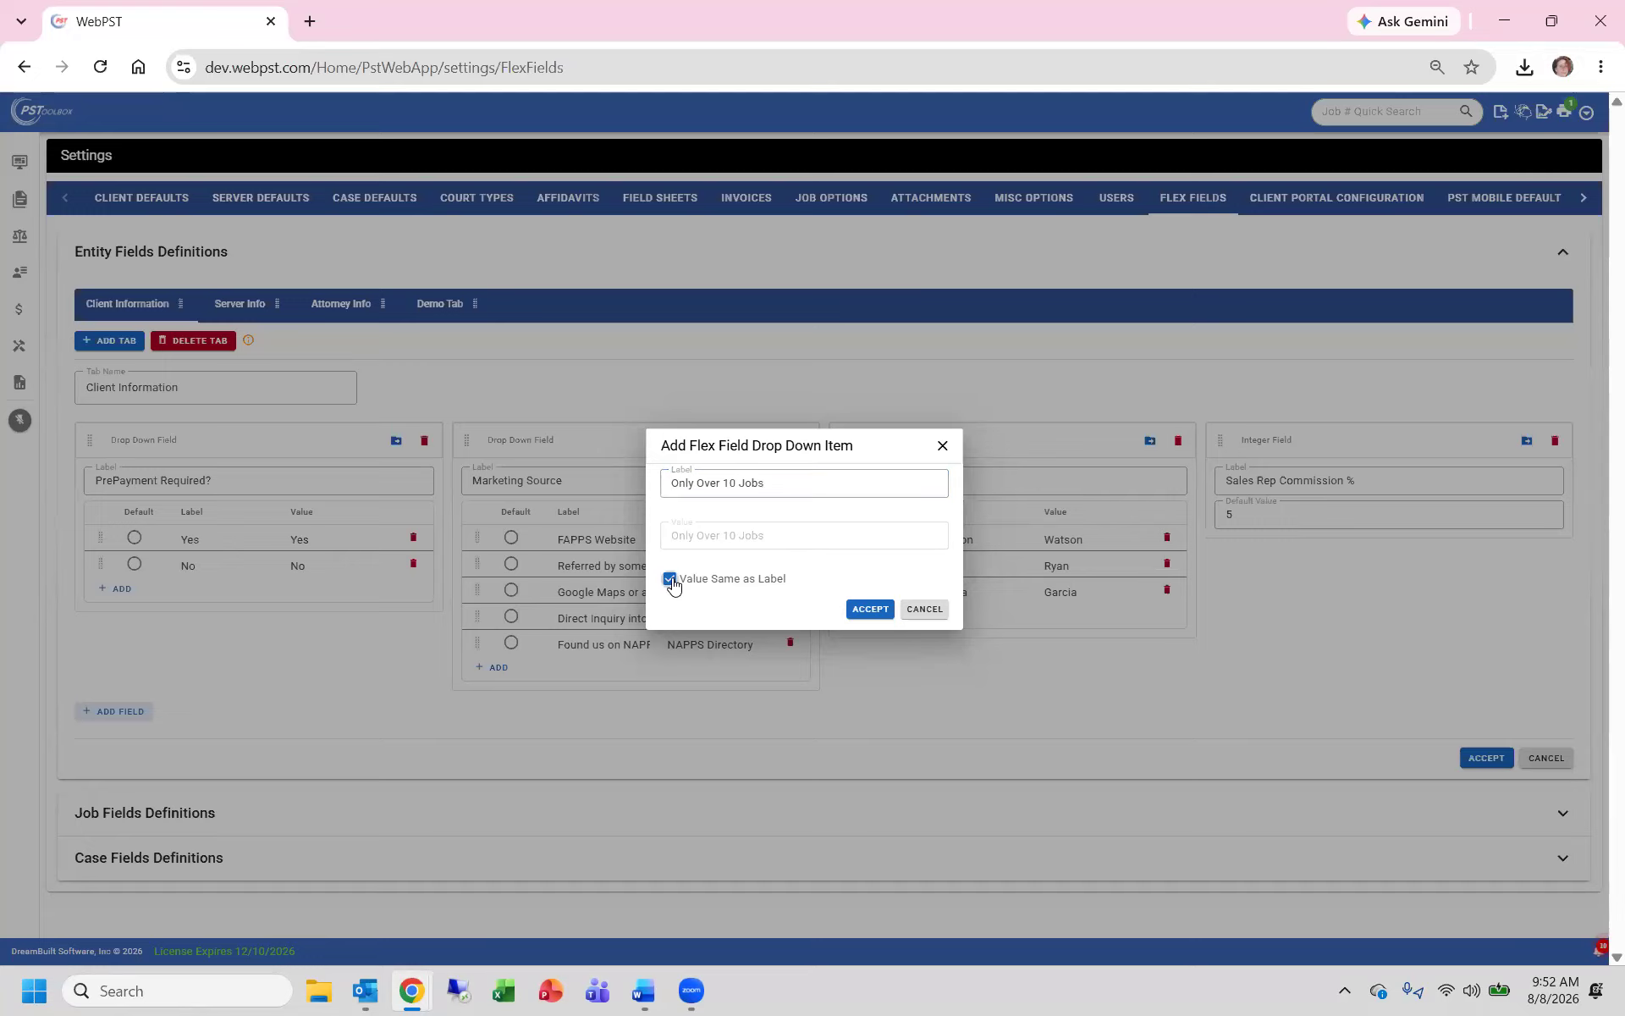
{"action": "left_click_drag", "start_coordinate": [784, 533], "coordinate": [721, 535]}
{"action": "key", "text": "ctrl+a"}
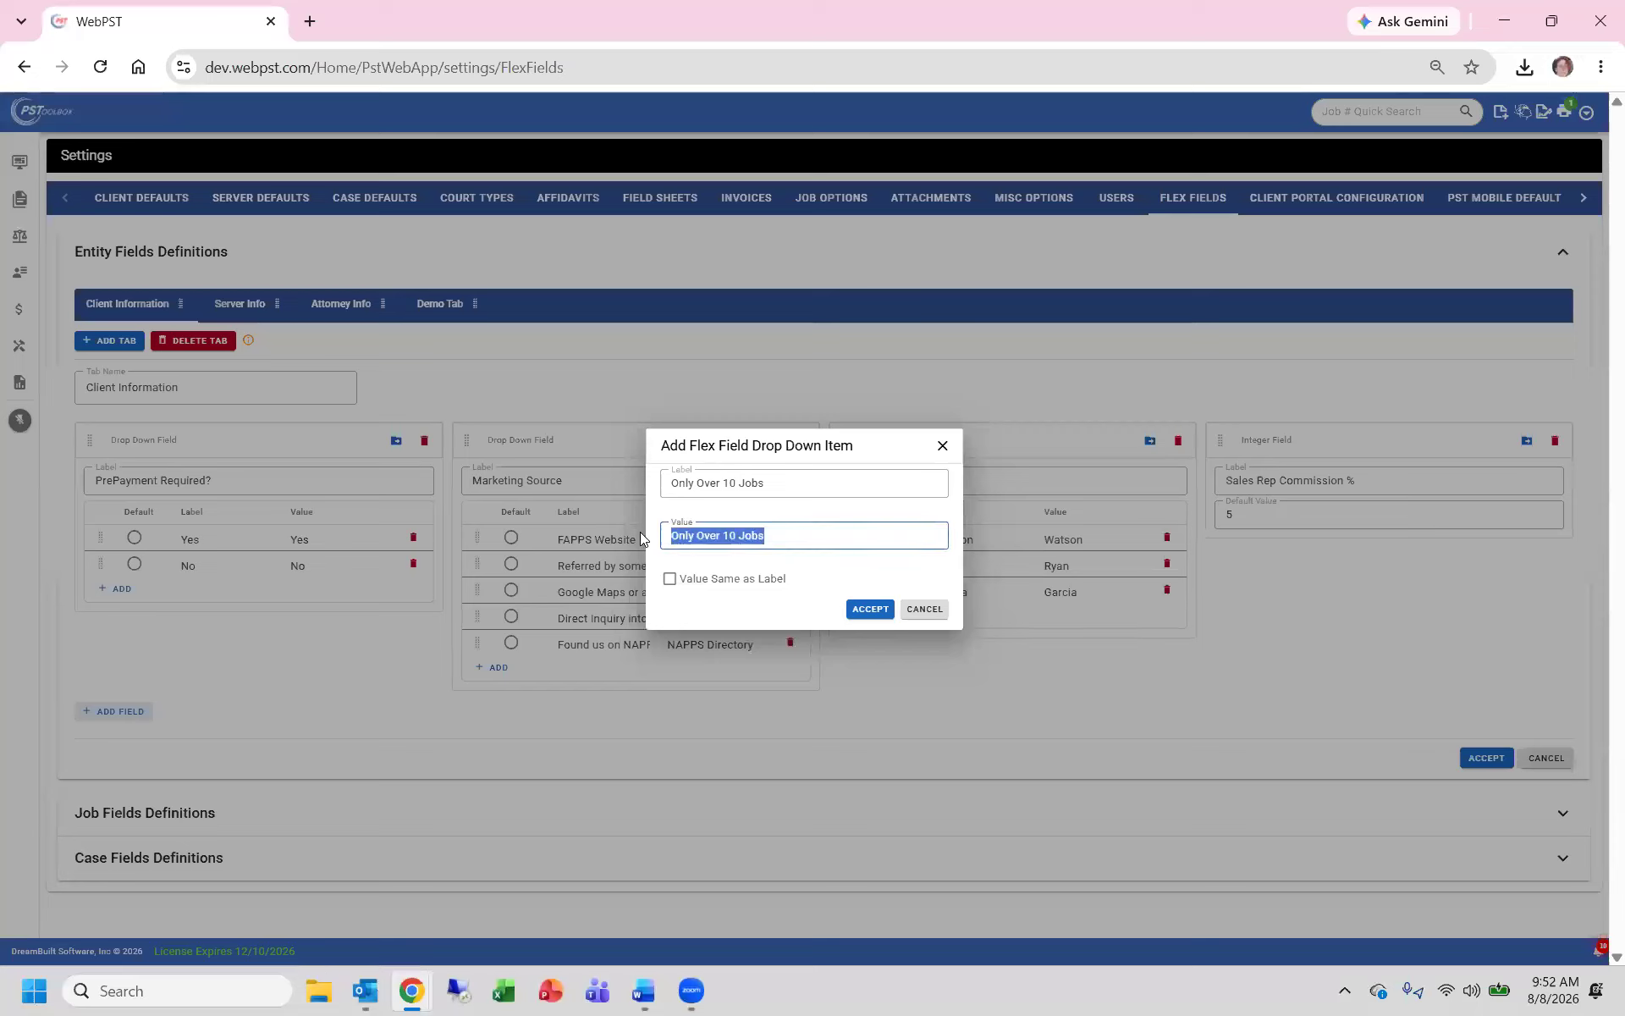
{"action": "type", "text": "10 Jobs"}
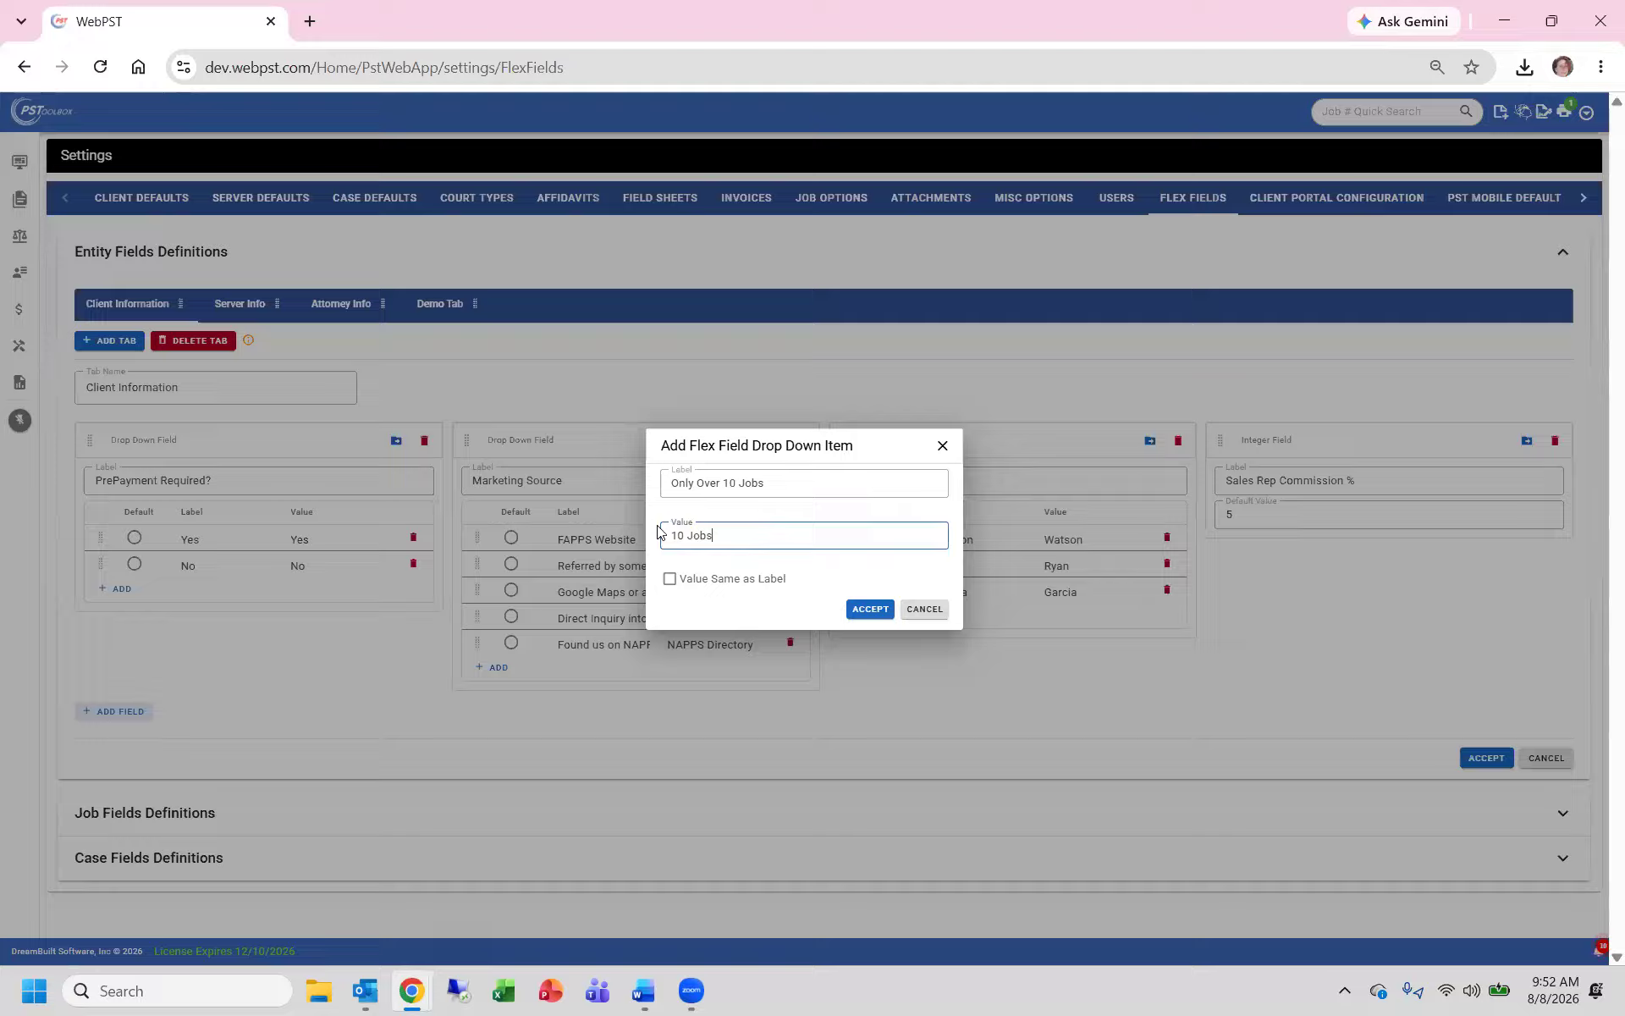
{"action": "left_click", "coordinate": [670, 581]}
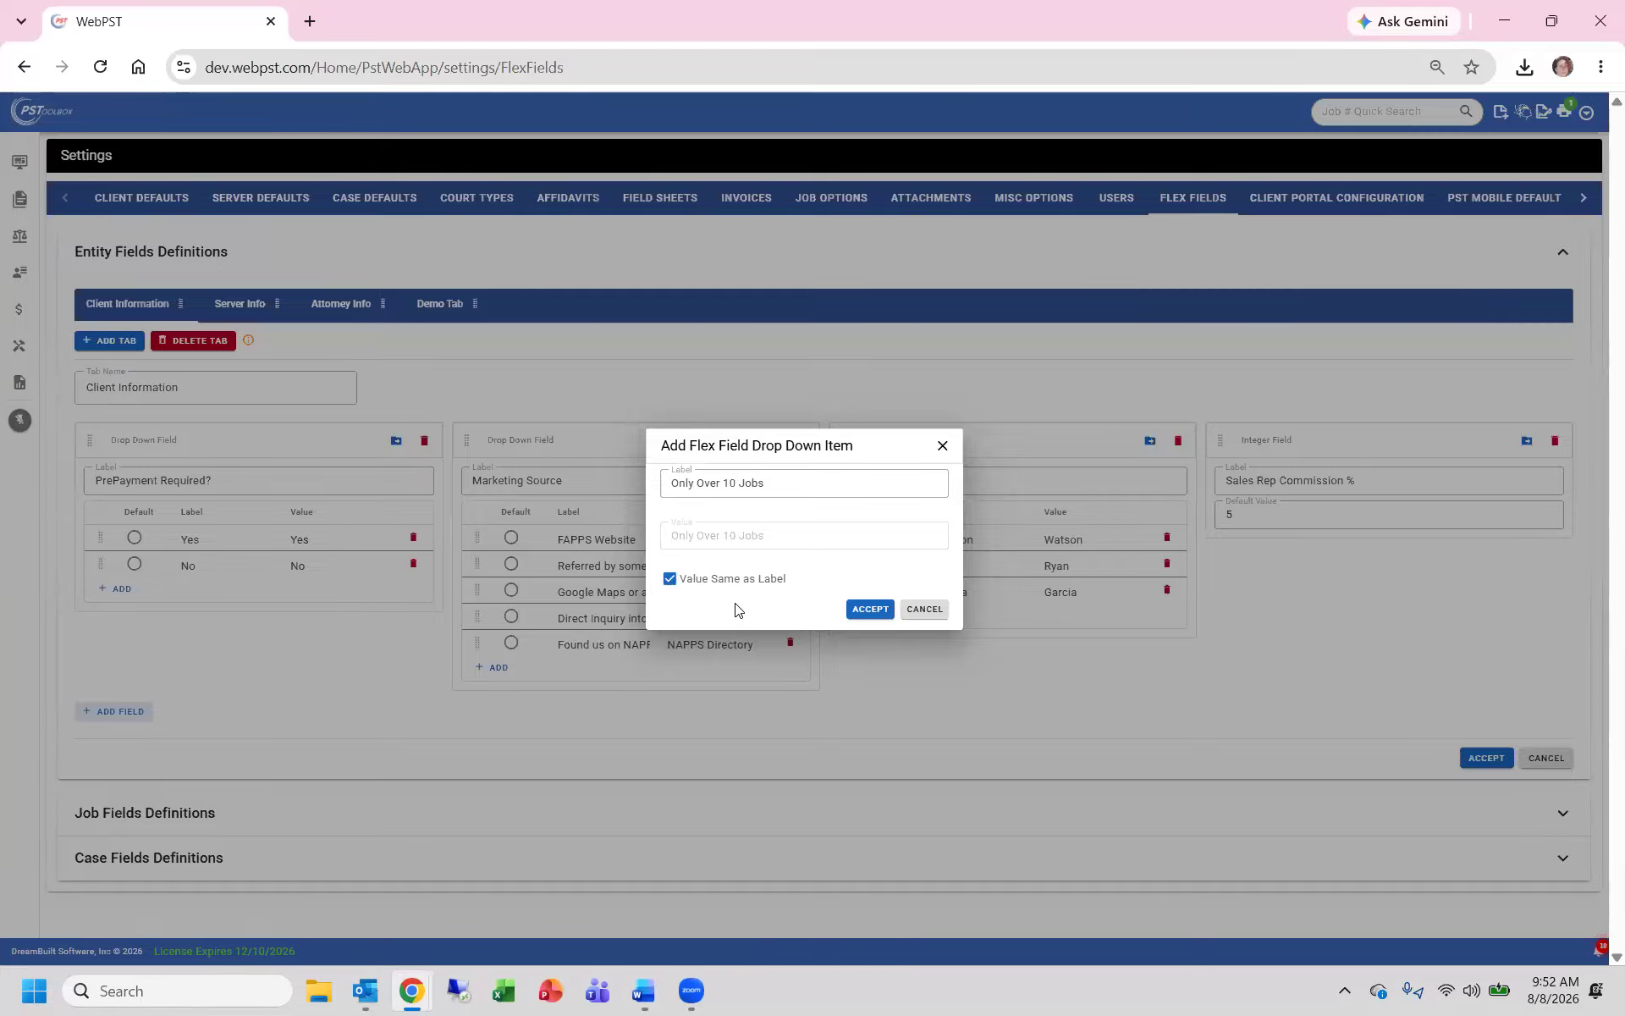
{"action": "left_click", "coordinate": [857, 611]}
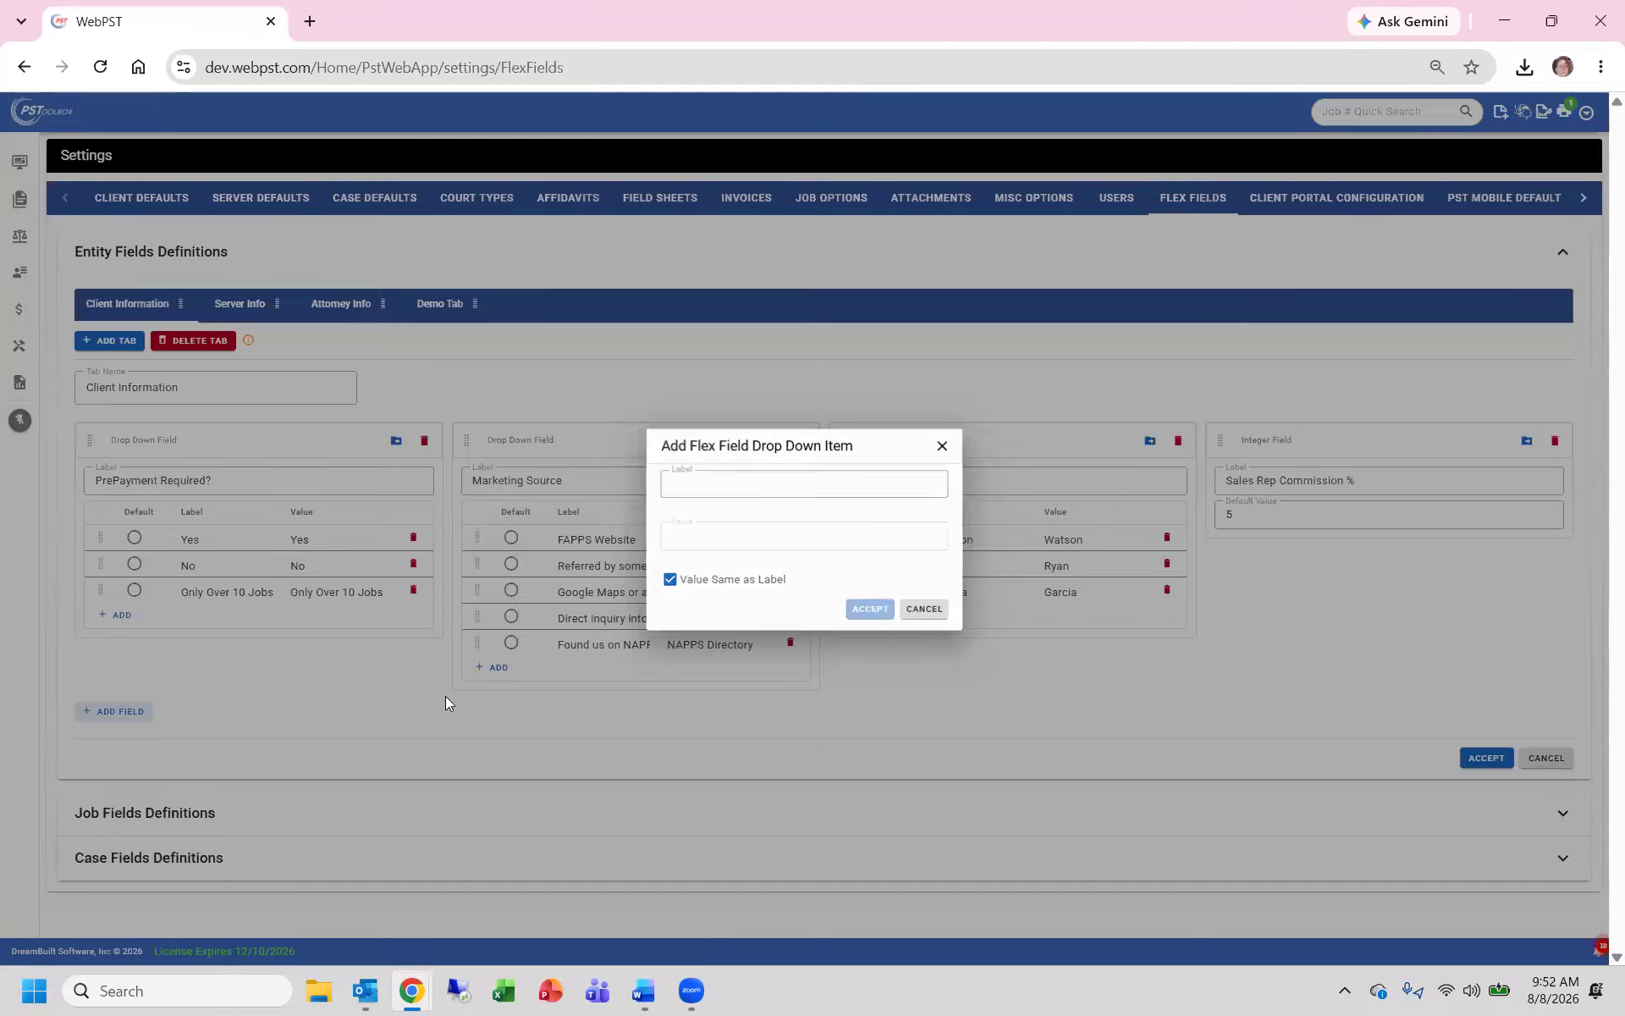
{"action": "left_click", "coordinate": [445, 697]}
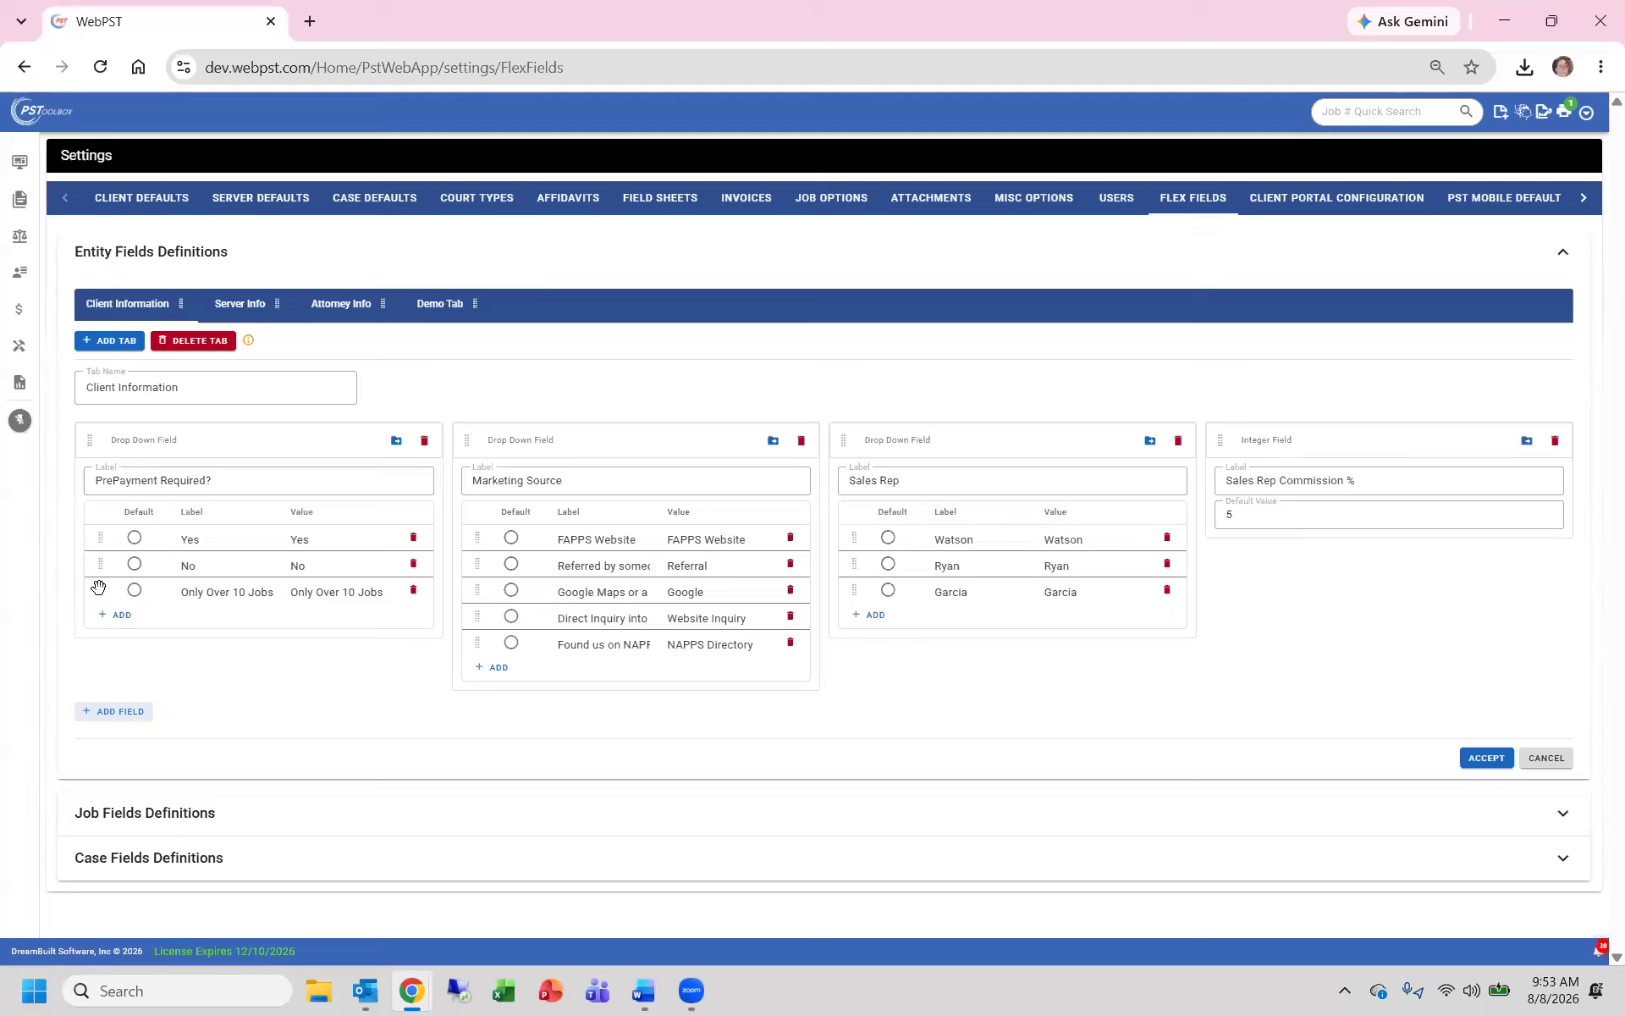
Step: Move the Only Over 10 Jobs item to the start of the PrePayment Required? list and delete it
{"action": "left_click_drag", "start_coordinate": [101, 584], "coordinate": [99, 538]}
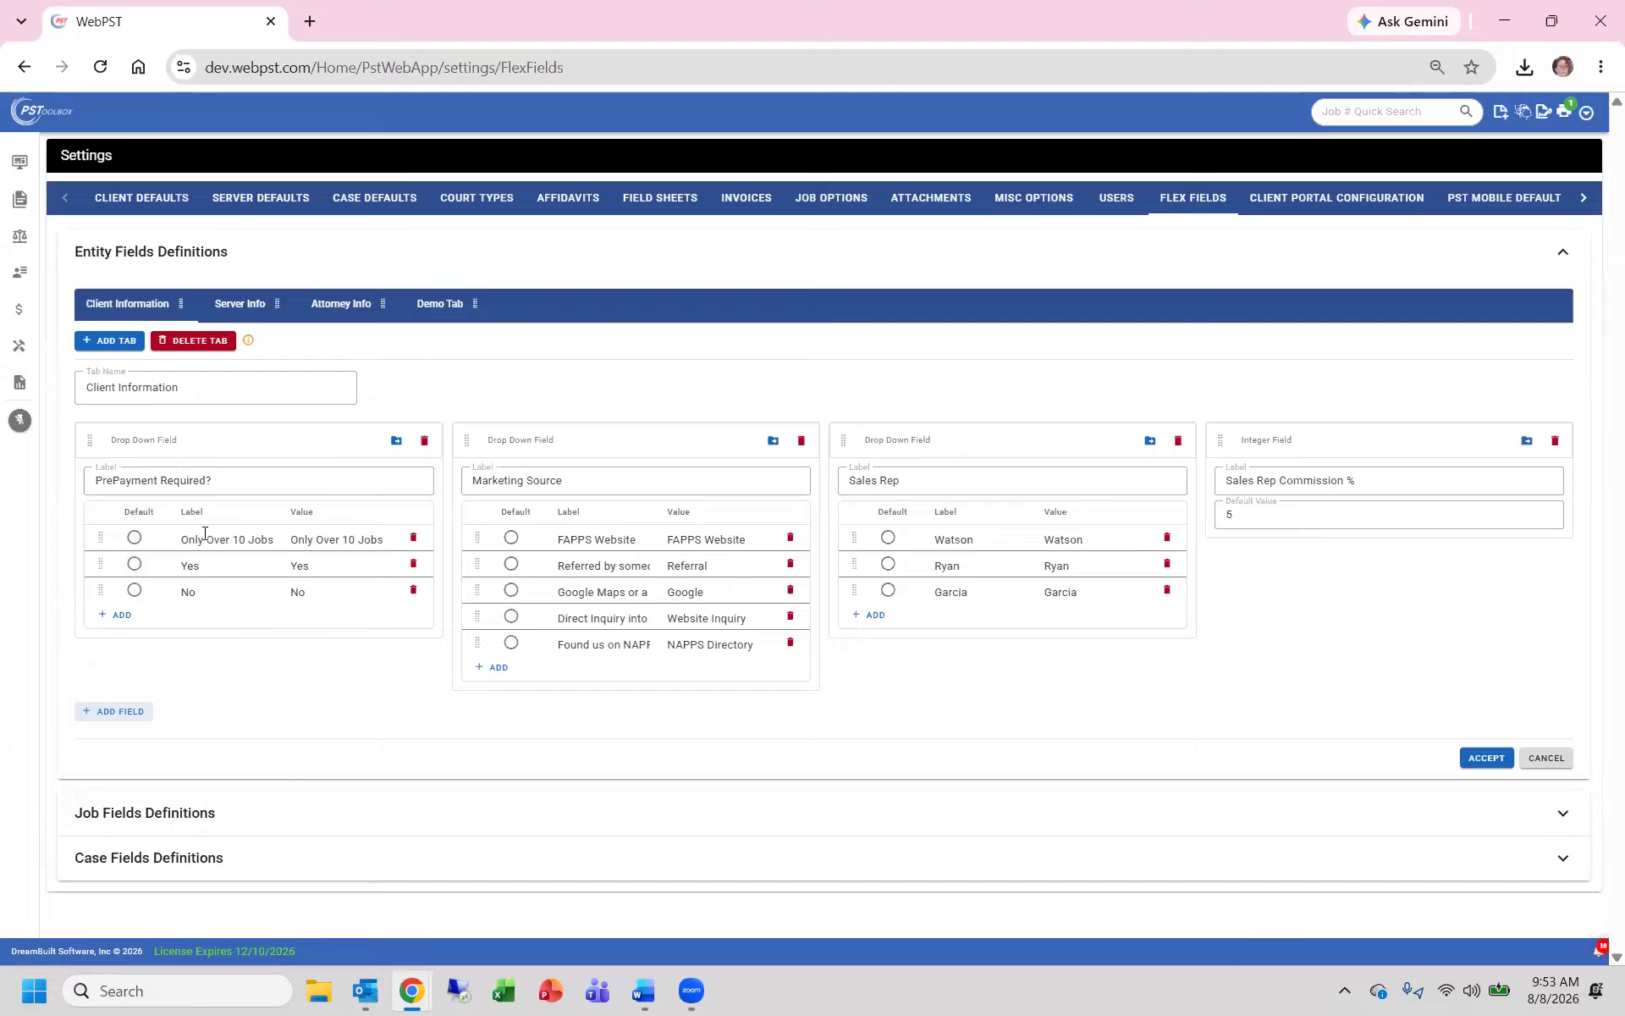
{"action": "left_click", "coordinate": [413, 540]}
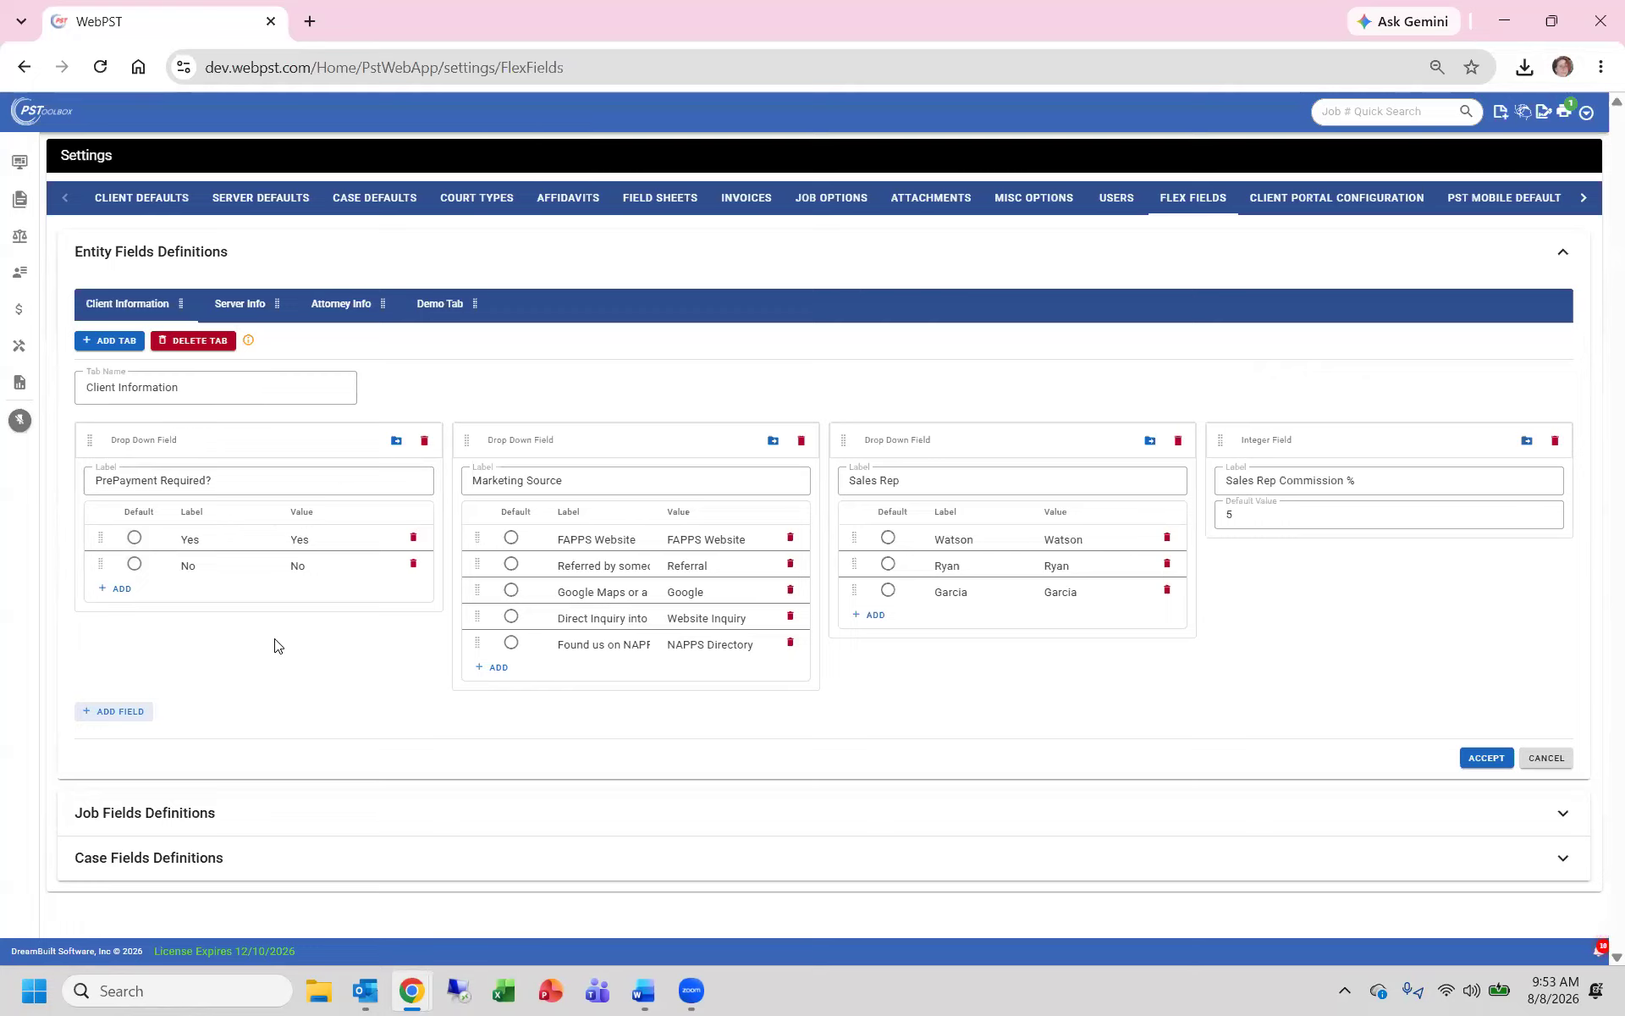
Step: Try to delete the PrePayment Required? field, and move the field behind Sales Rep and back to first place
{"action": "left_click", "coordinate": [424, 442]}
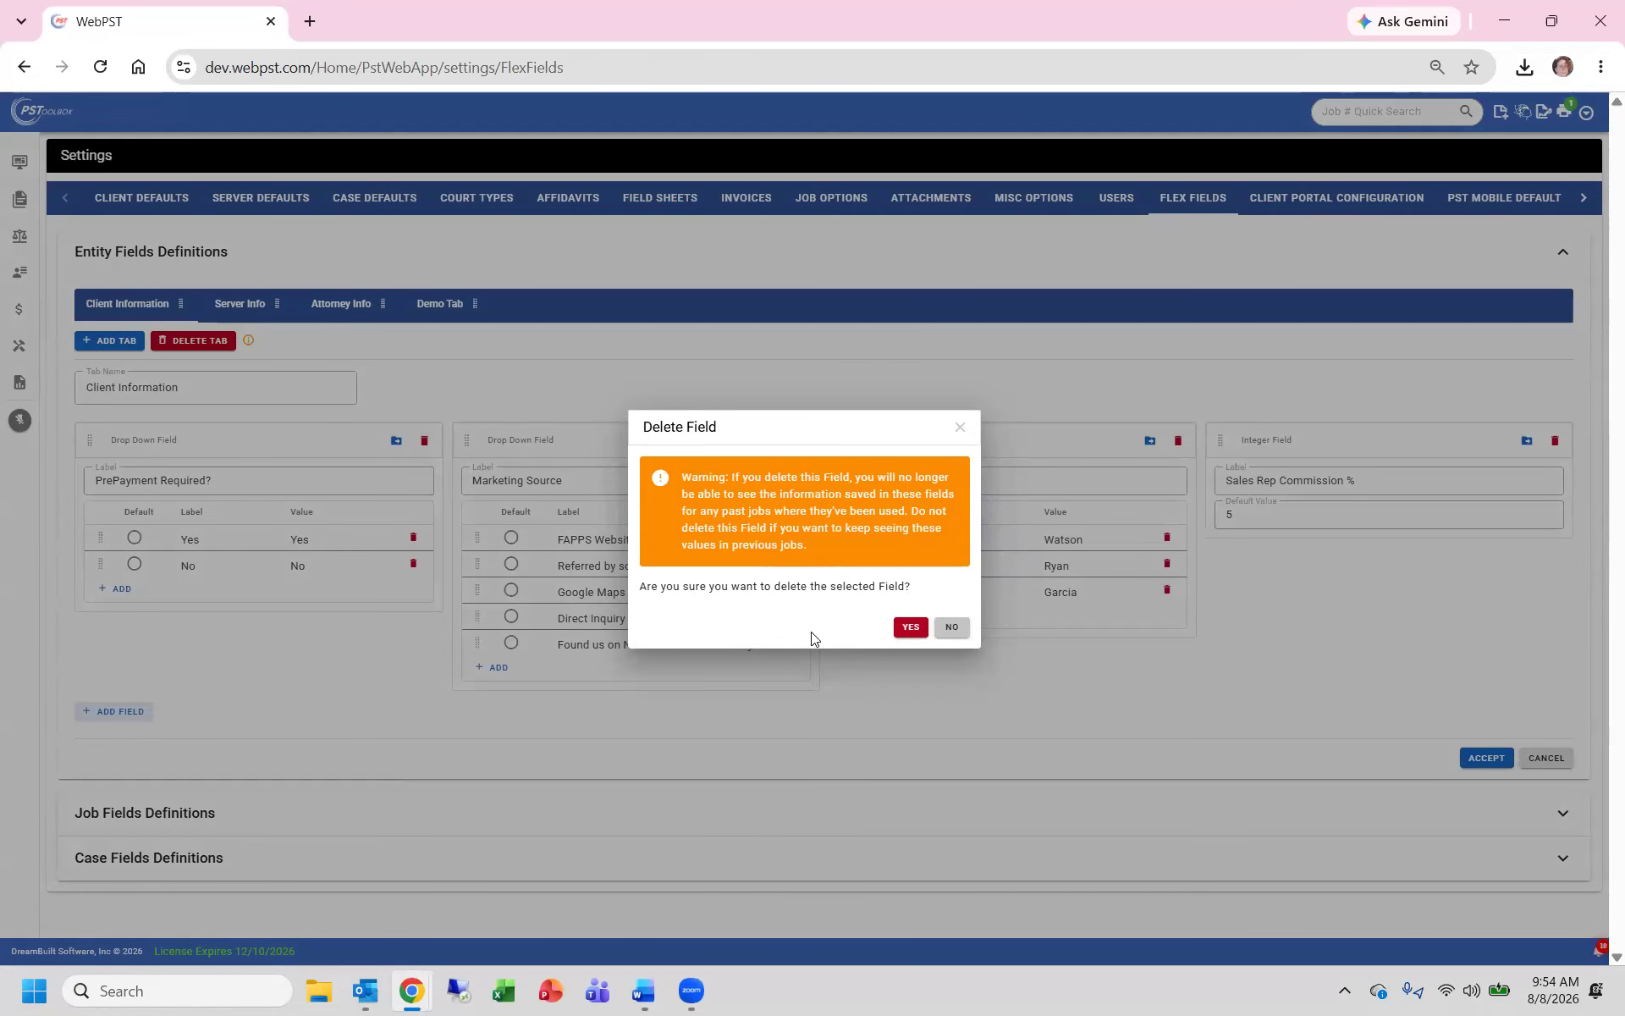
{"action": "left_click", "coordinate": [954, 626]}
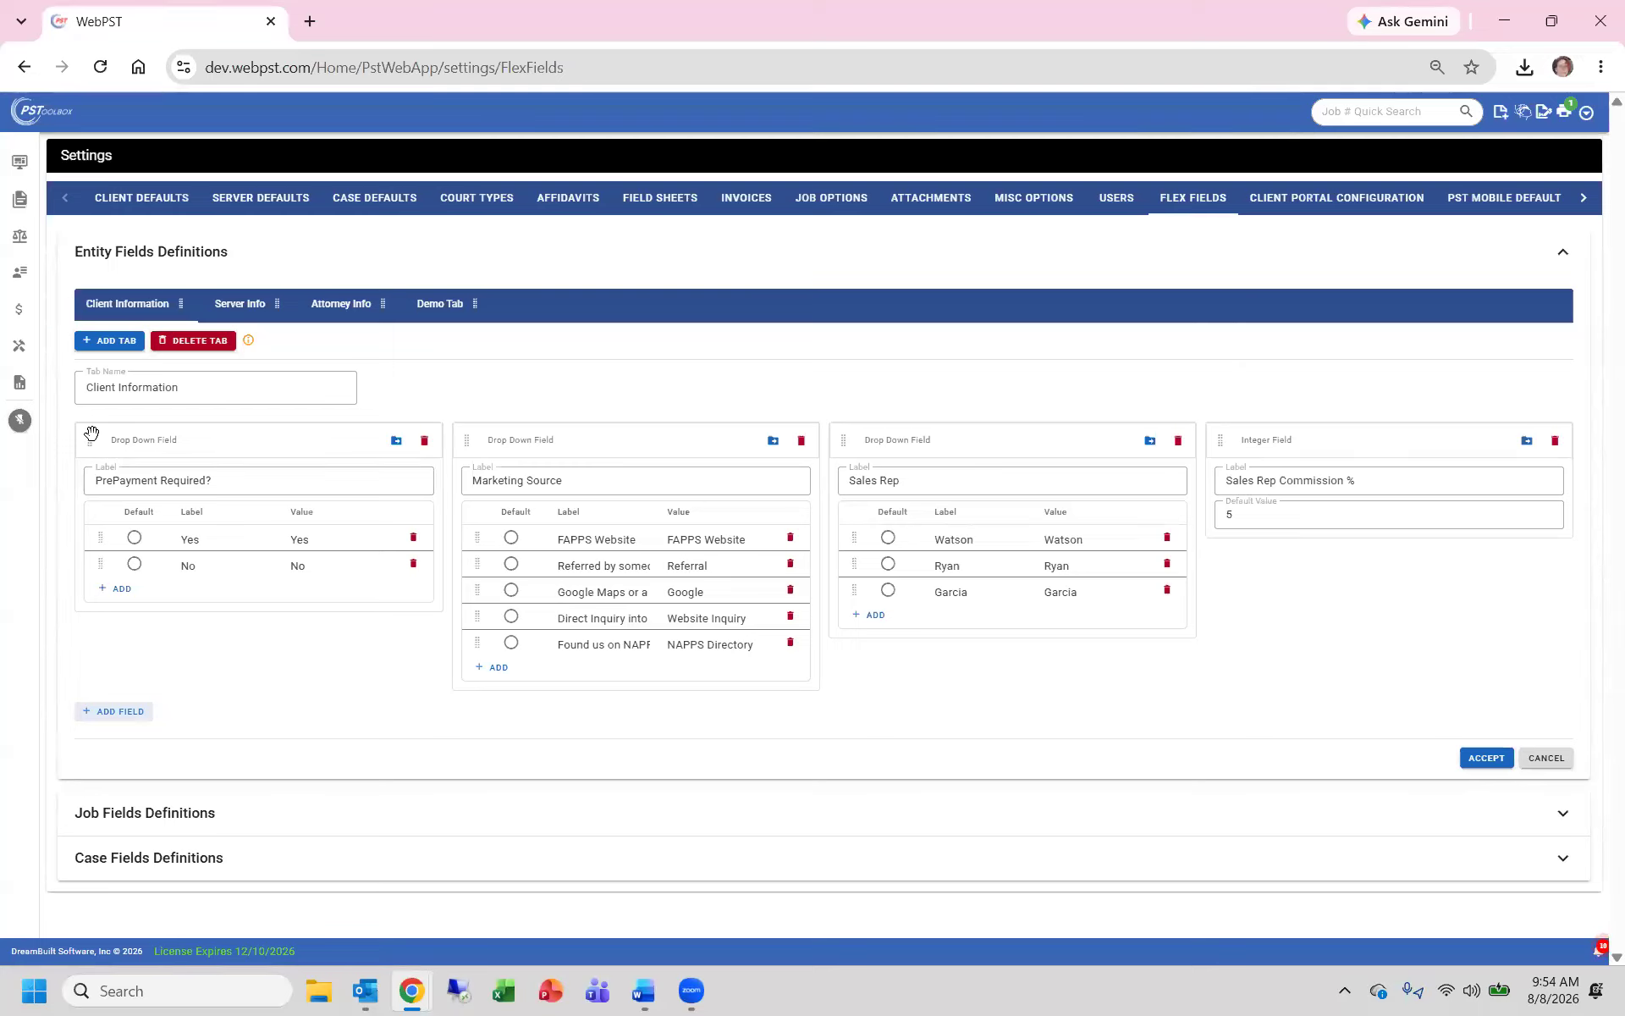
{"action": "left_click_drag", "start_coordinate": [90, 438], "coordinate": [831, 435]}
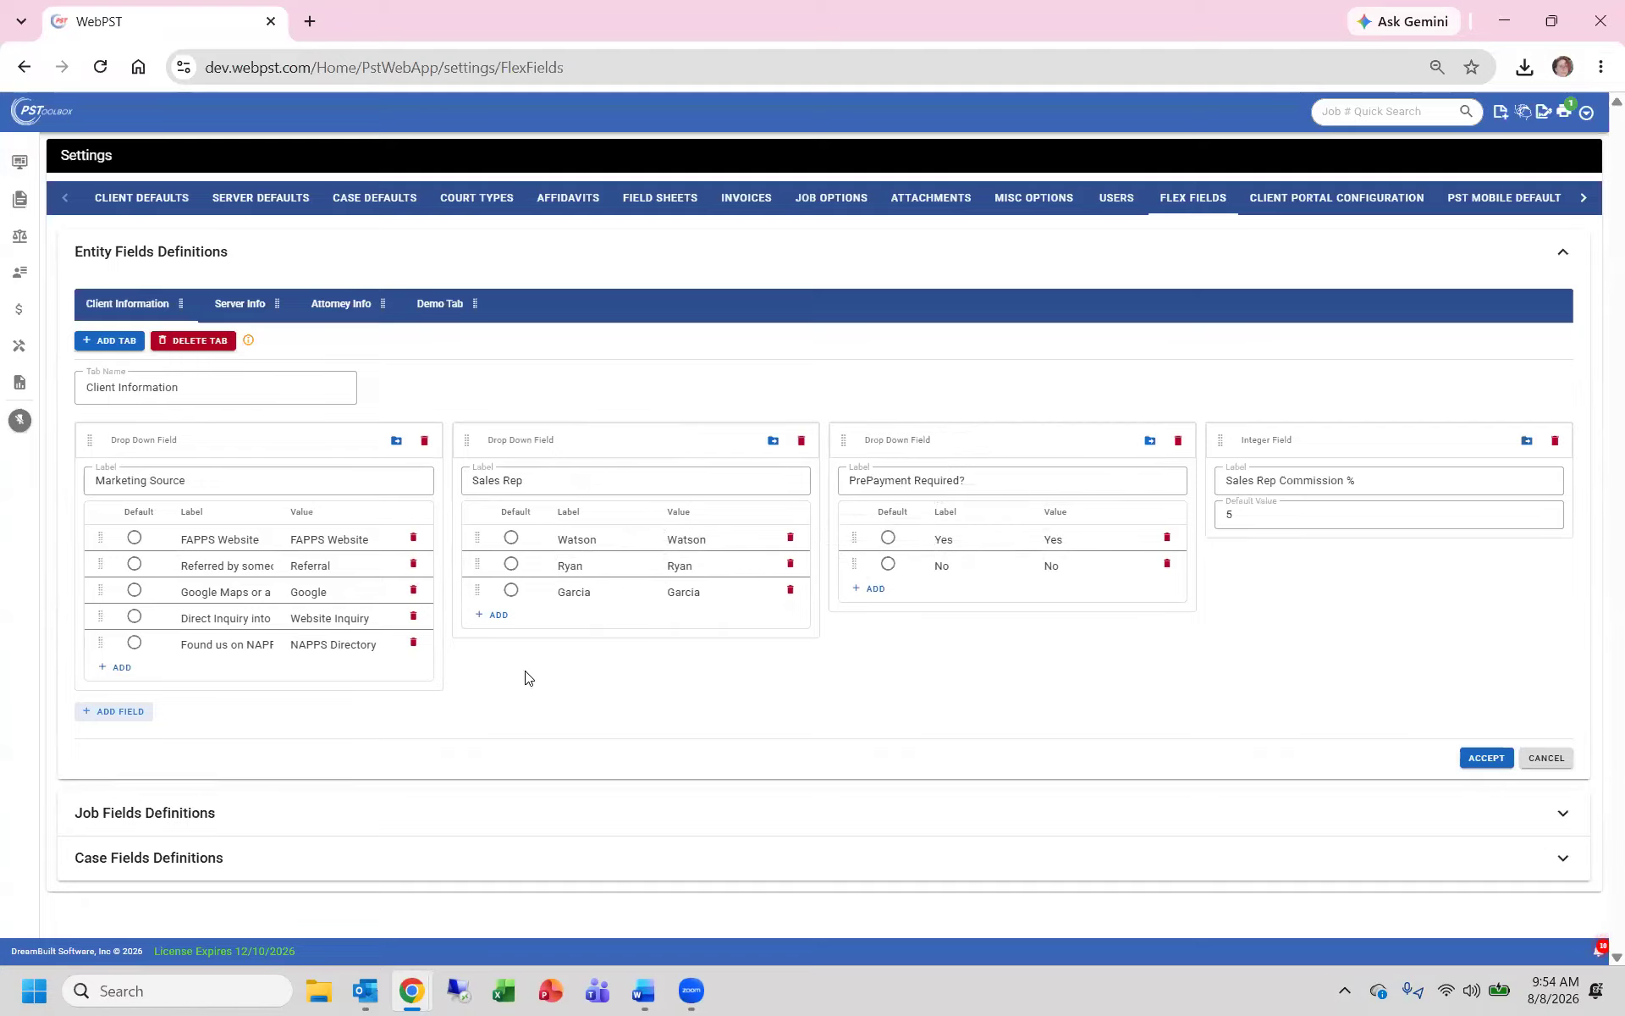
{"action": "left_click_drag", "start_coordinate": [843, 440], "coordinate": [73, 440]}
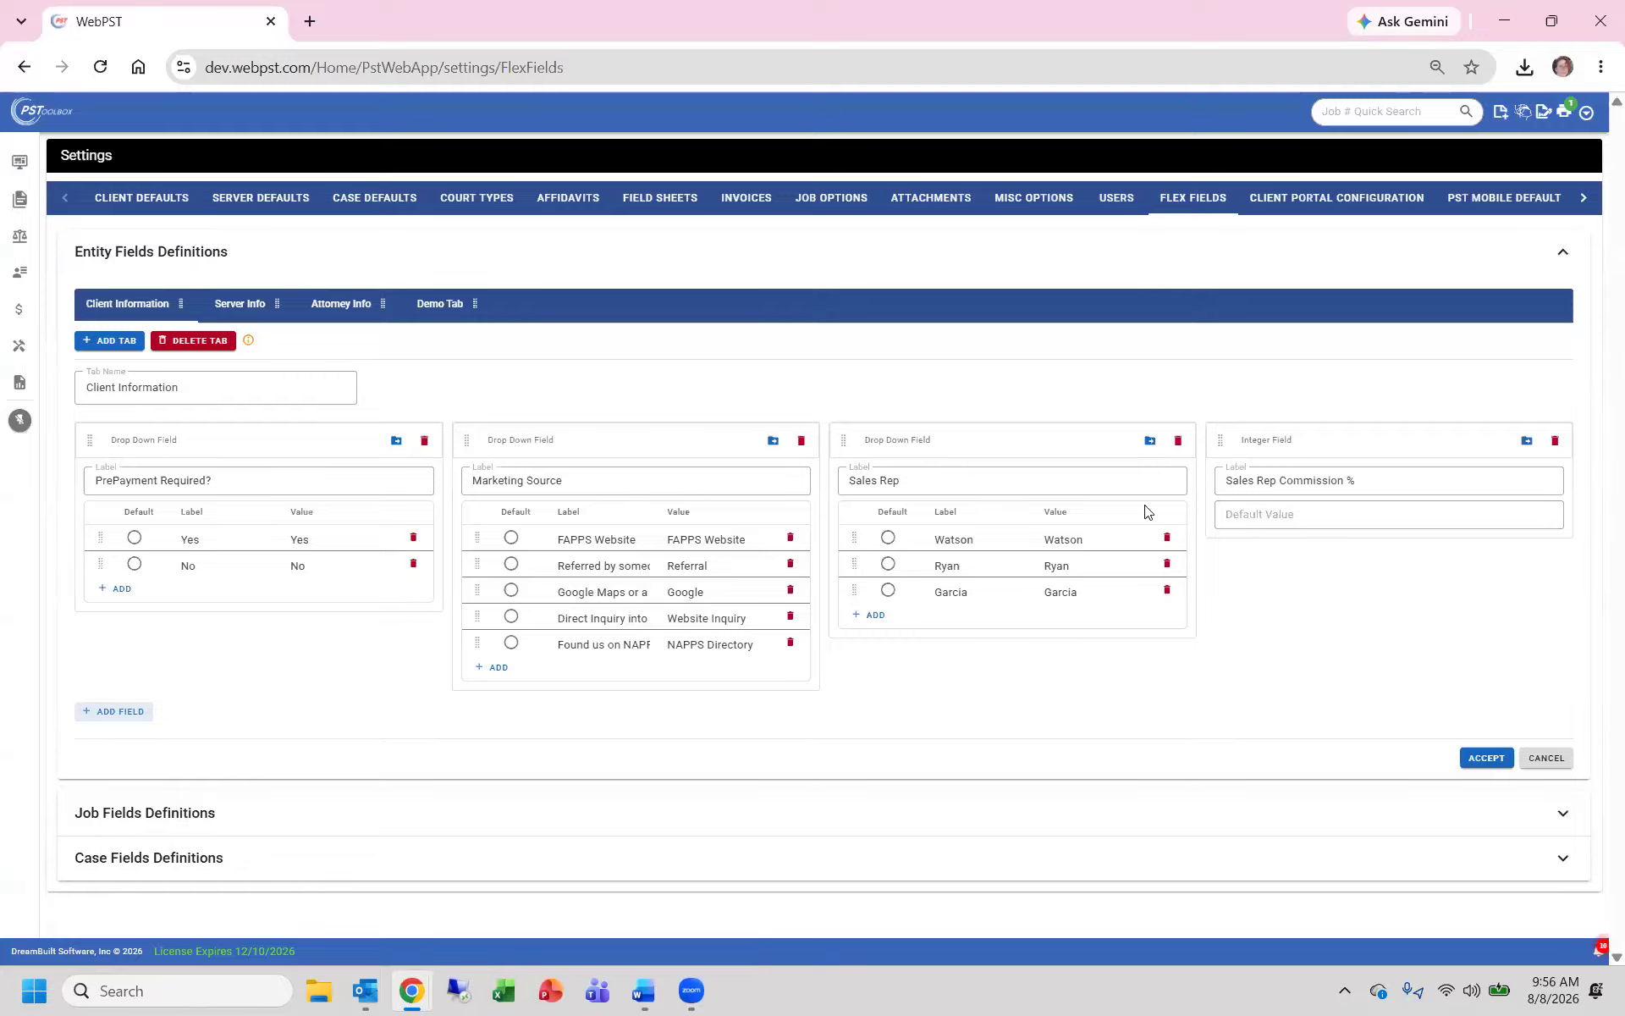
Step: Save the changes to the entity field definitions
{"action": "left_click", "coordinate": [1485, 759]}
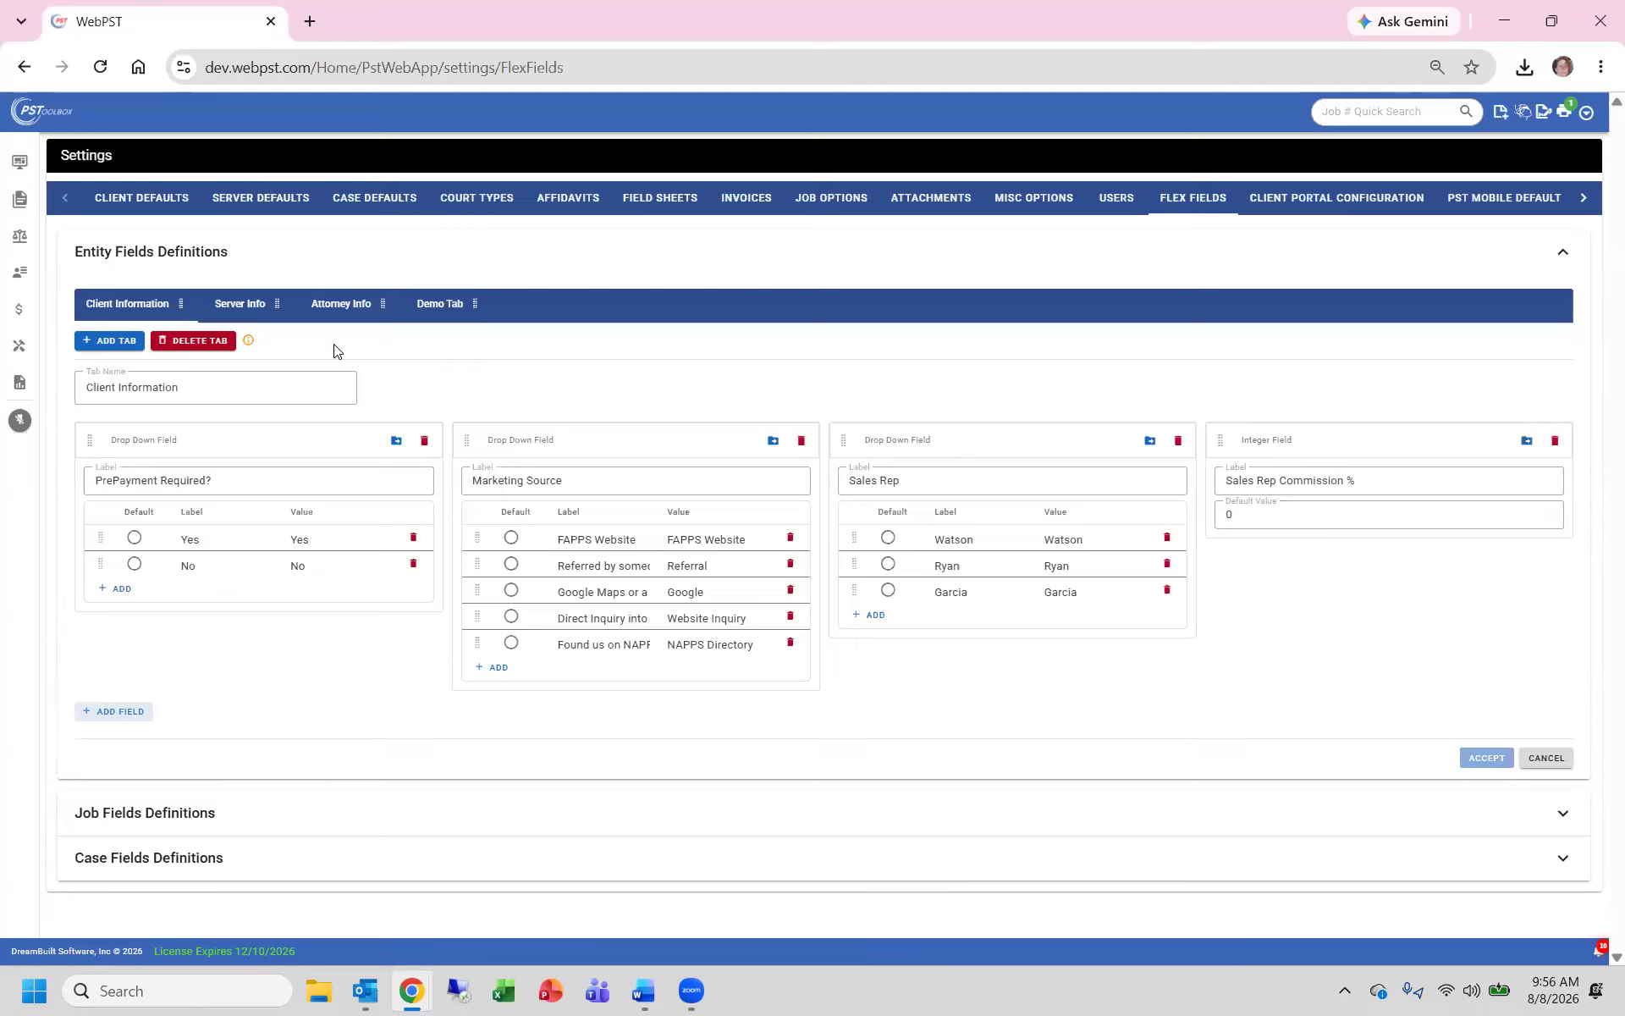
Step: Rename the Demo Tab in the entity field definitions to "Sales Reps"
{"action": "left_click", "coordinate": [437, 313]}
{"action": "left_click_drag", "start_coordinate": [161, 386], "coordinate": [60, 388]}
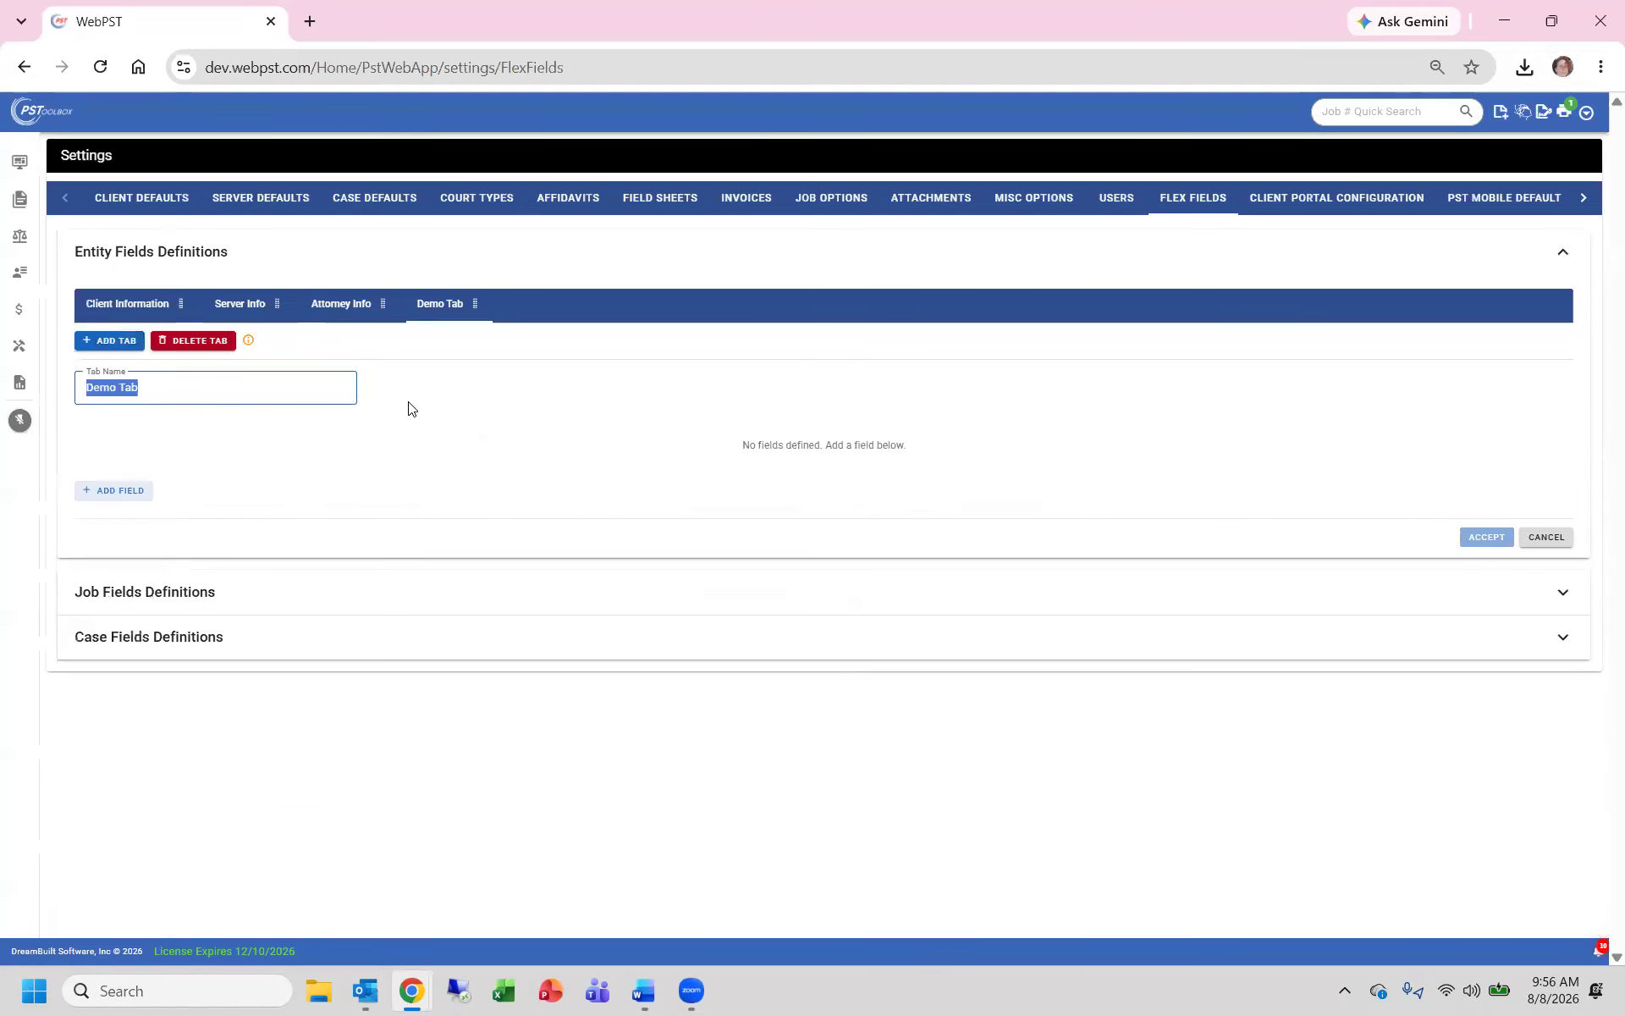
{"action": "type", "text": "Sales Reps"}
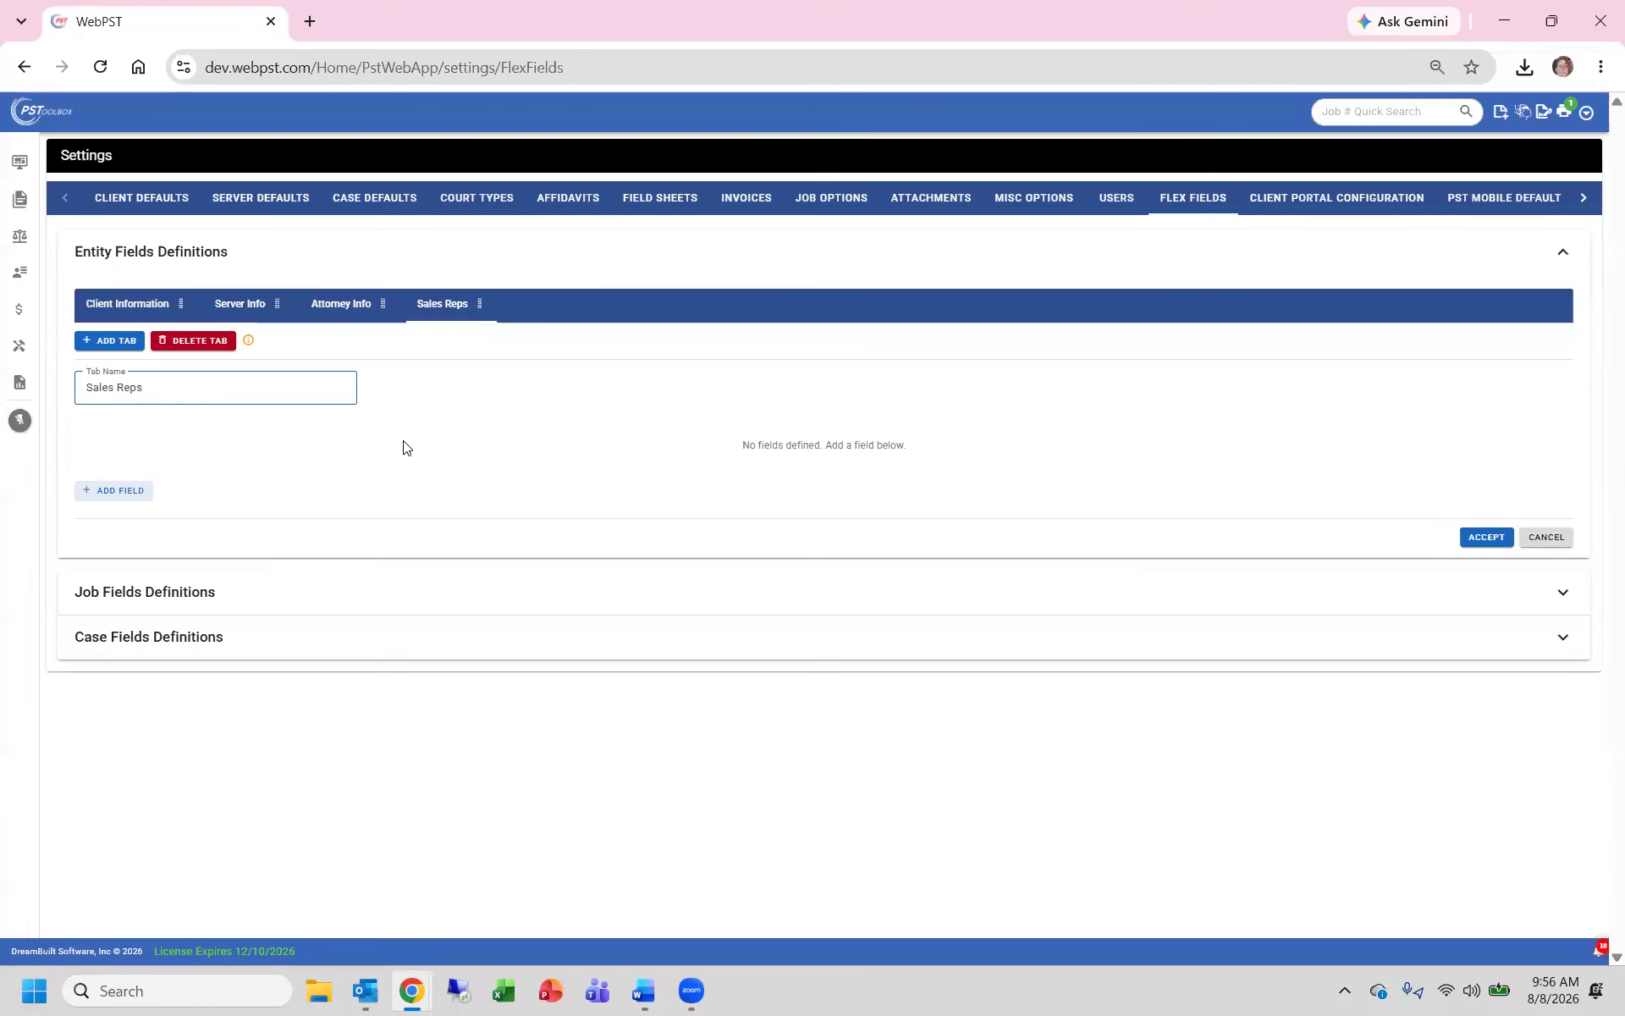
Step: Move the Sales Rep drop-down field from the Client Information tab to the Sales Reps tab
{"action": "left_click", "coordinate": [142, 304]}
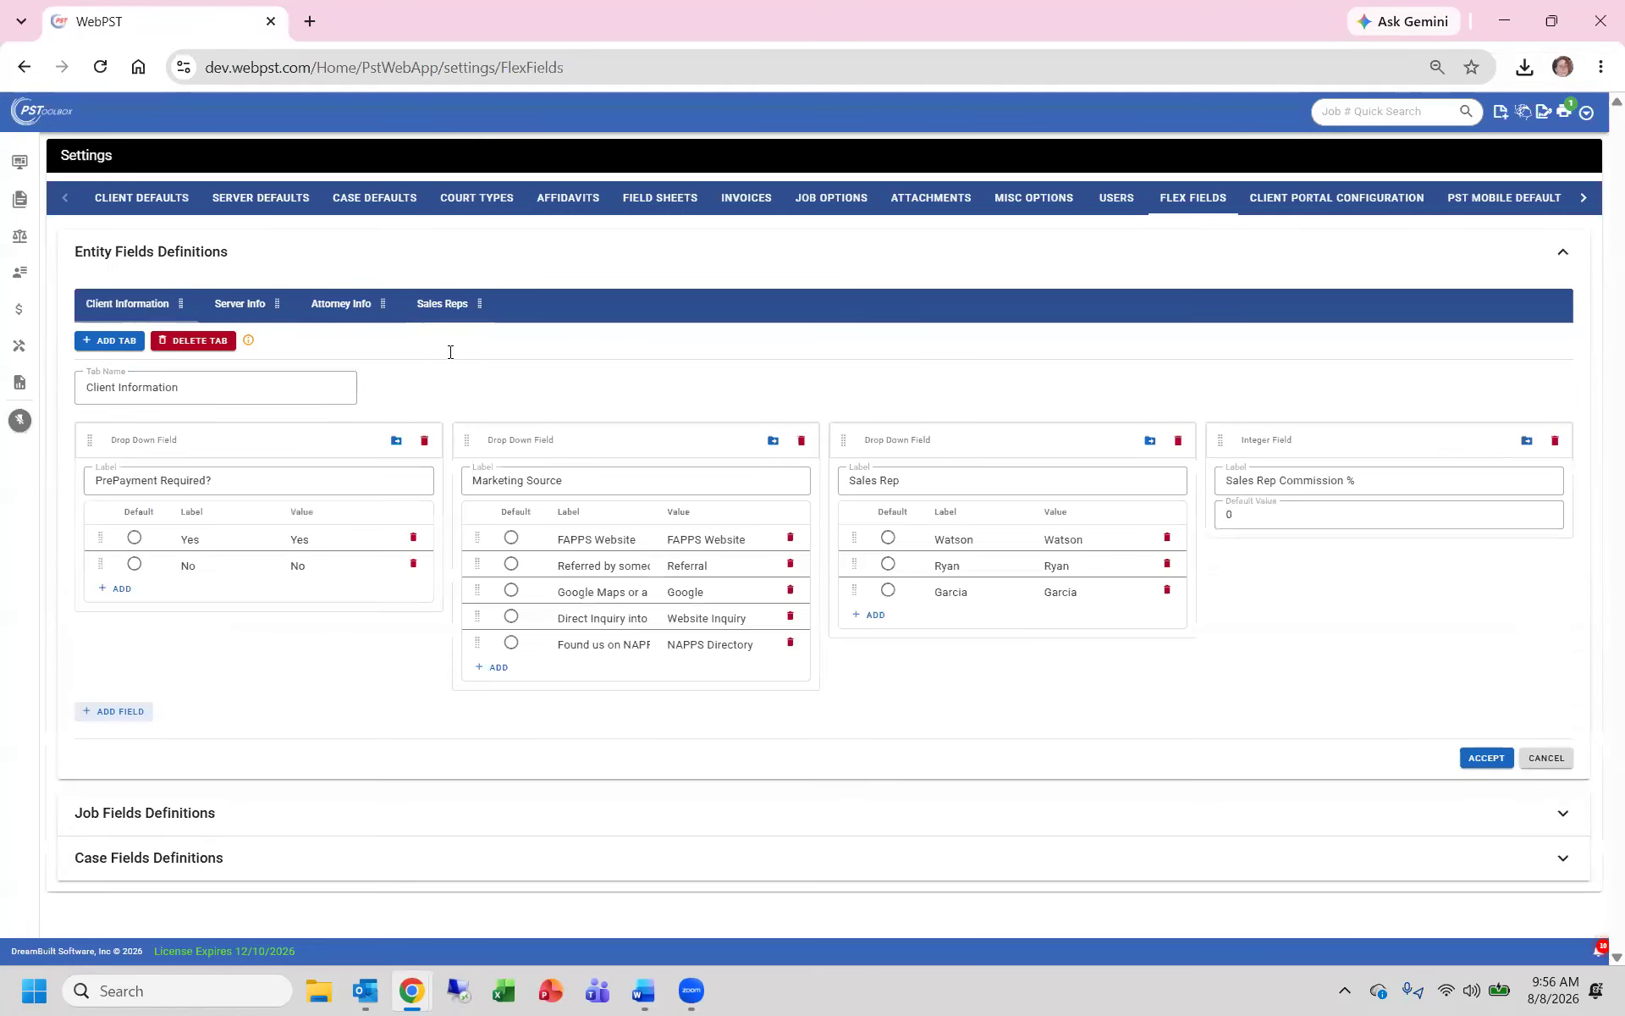
{"action": "left_click", "coordinate": [1150, 443]}
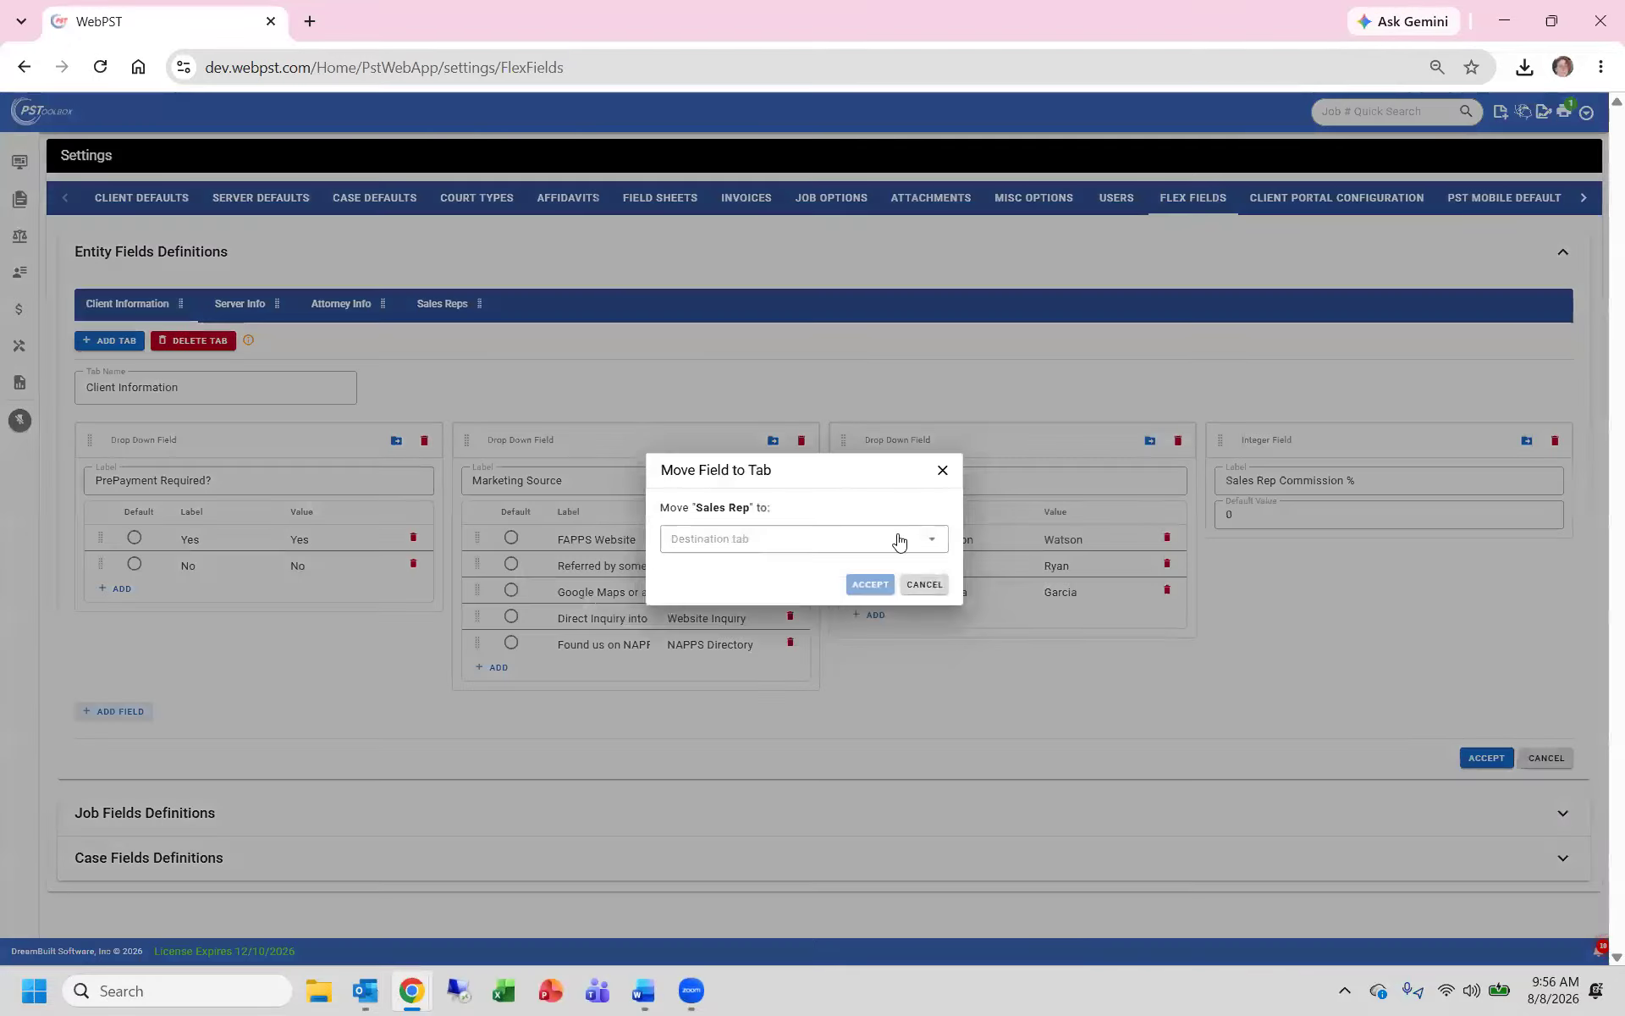
{"action": "left_click", "coordinate": [932, 542]}
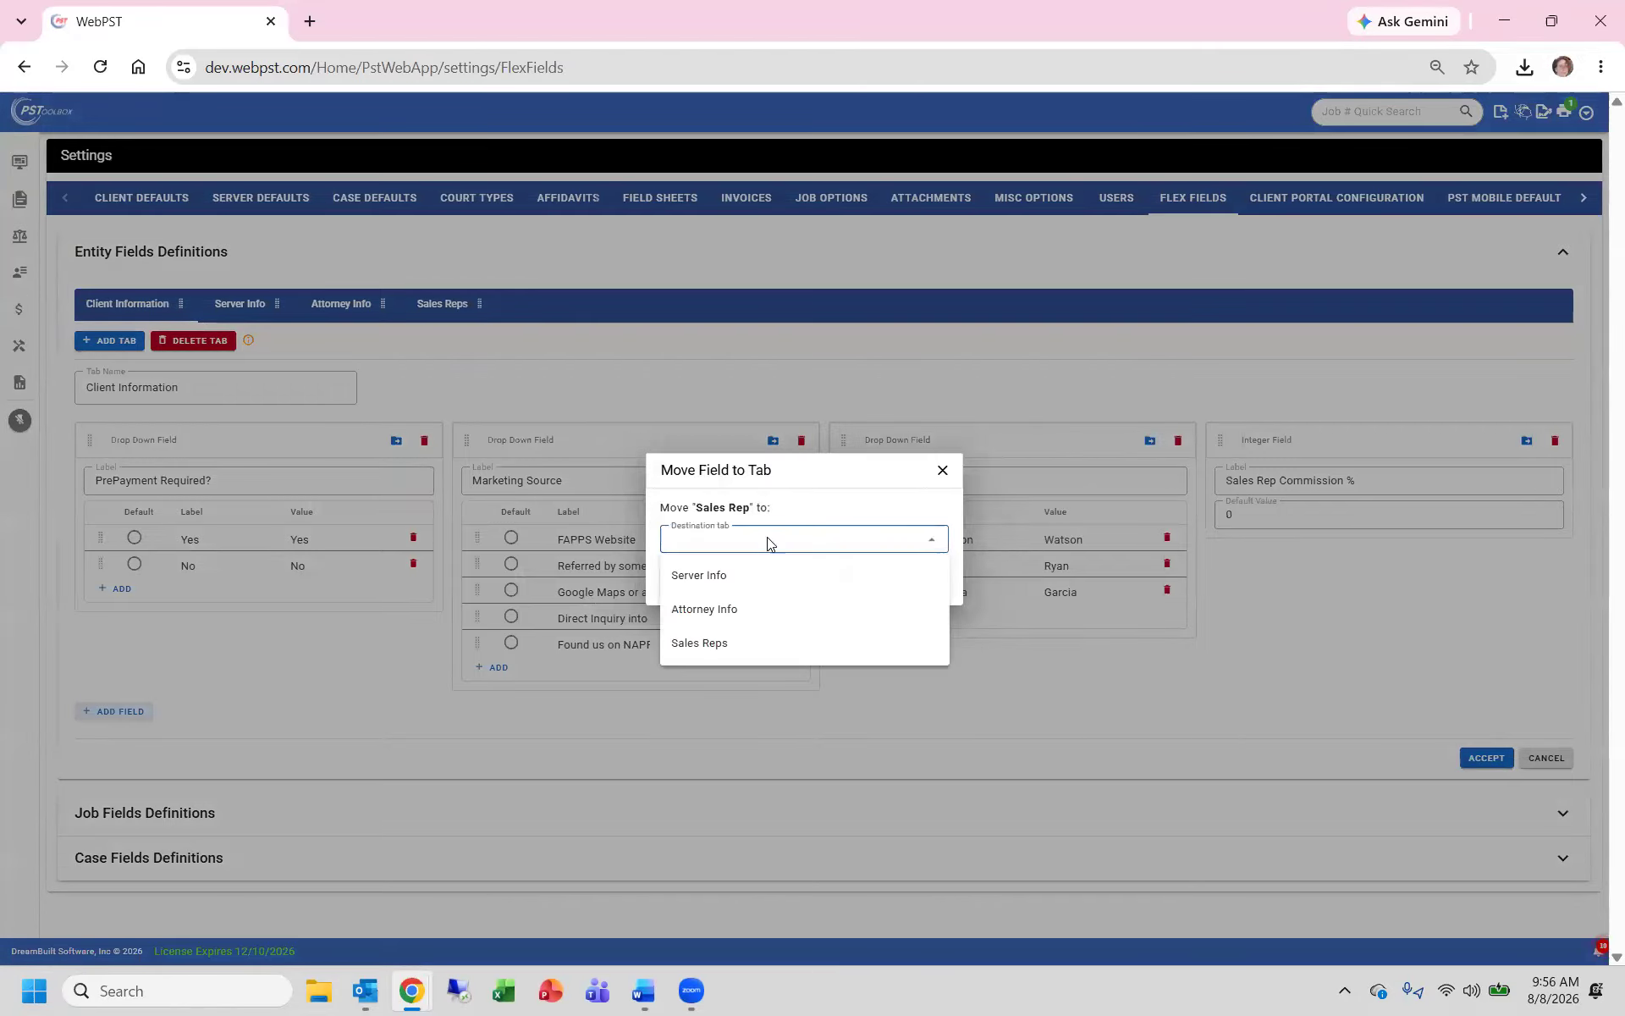
{"action": "key", "text": "Return"}
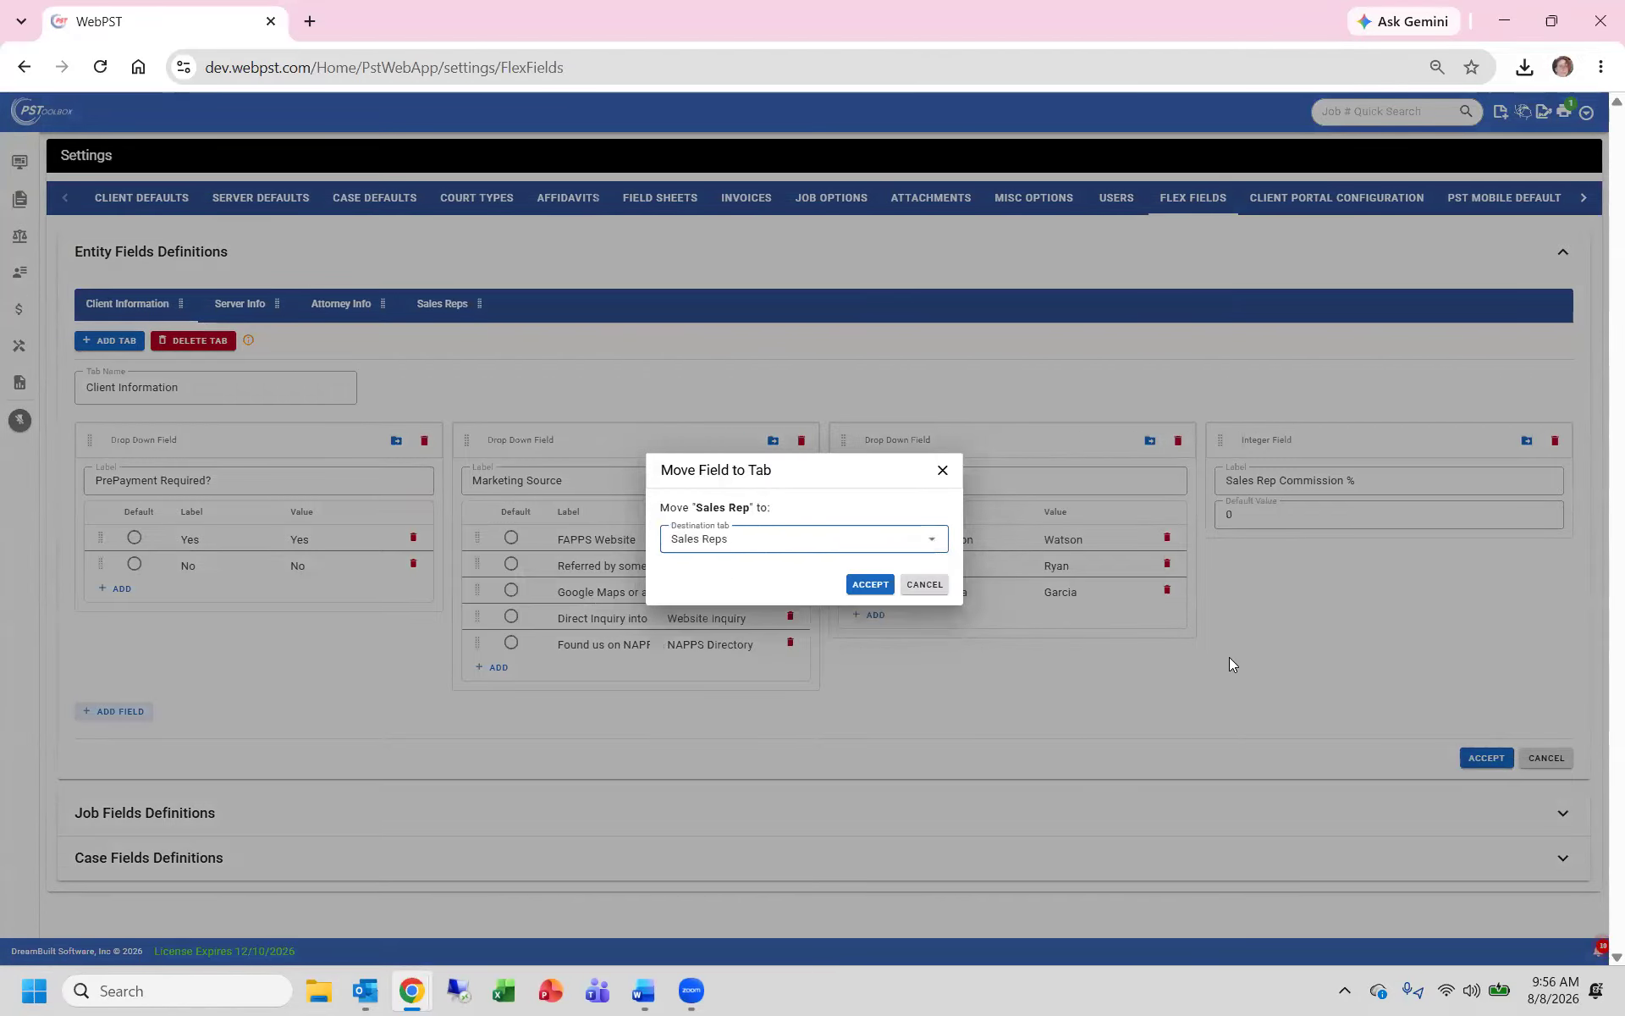
{"action": "left_click", "coordinate": [872, 586]}
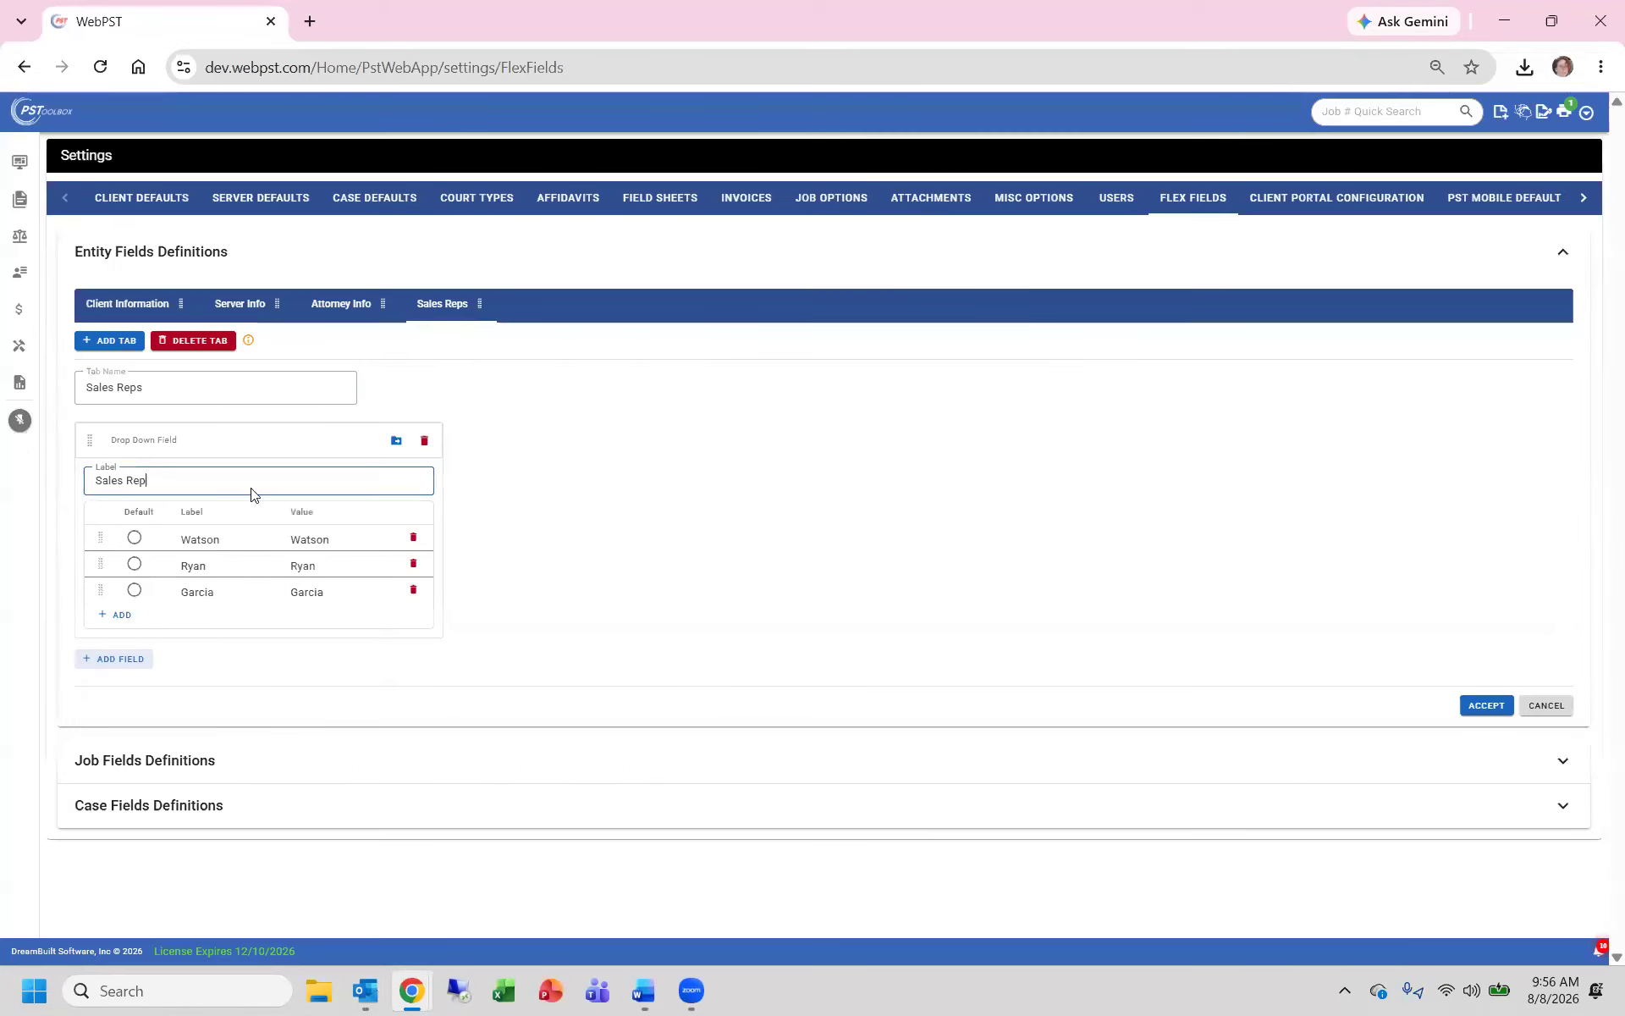
{"action": "left_click", "coordinate": [333, 519]}
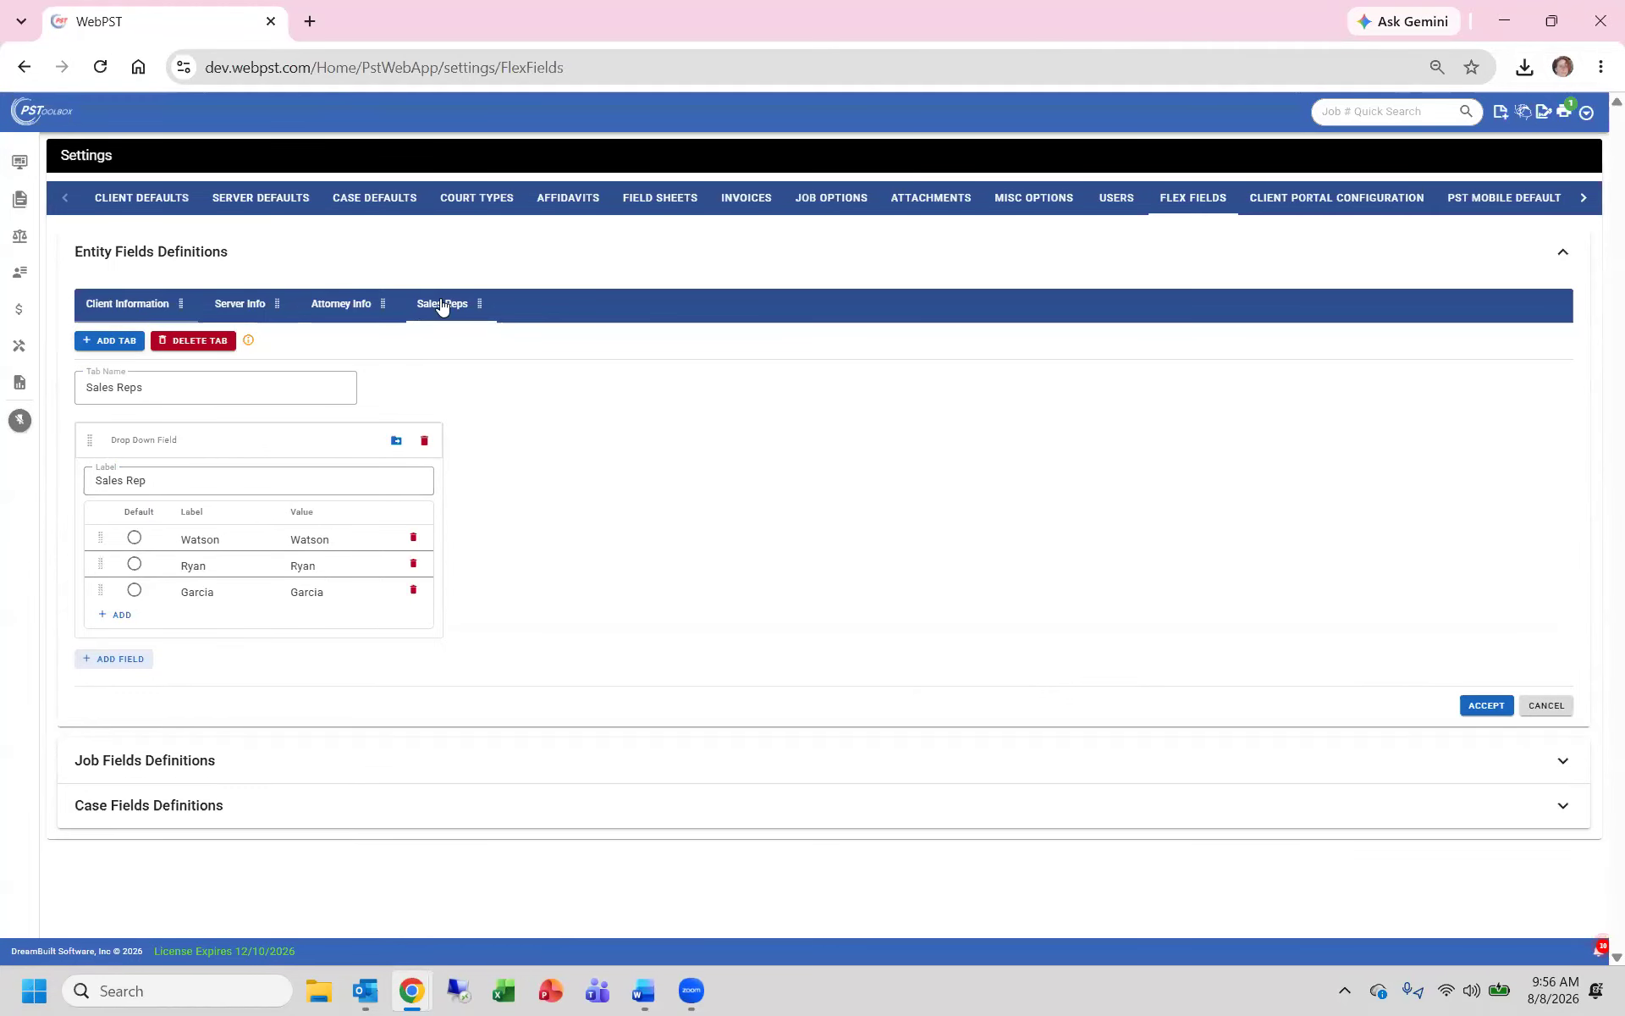
Step: Move the Sales Rep Commission % field from Client Information to the Sales Reps tab and save the entity field definitions
{"action": "left_click", "coordinate": [127, 305]}
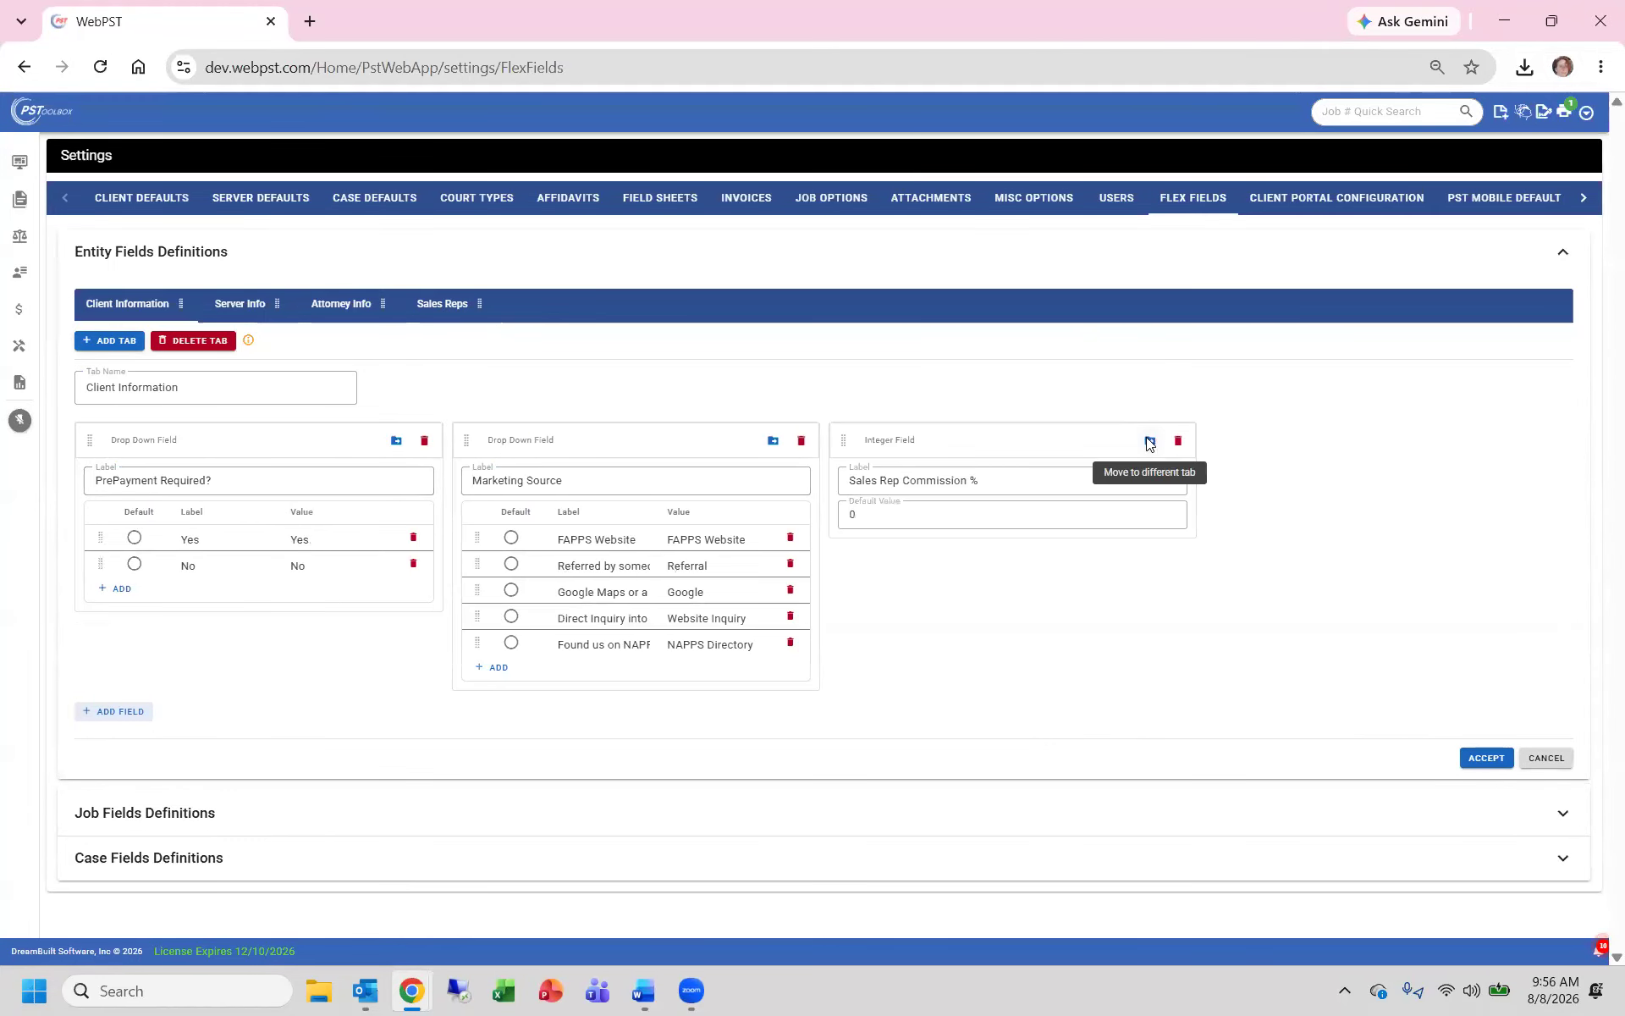
{"action": "left_click", "coordinate": [1149, 441]}
{"action": "left_click", "coordinate": [931, 540]}
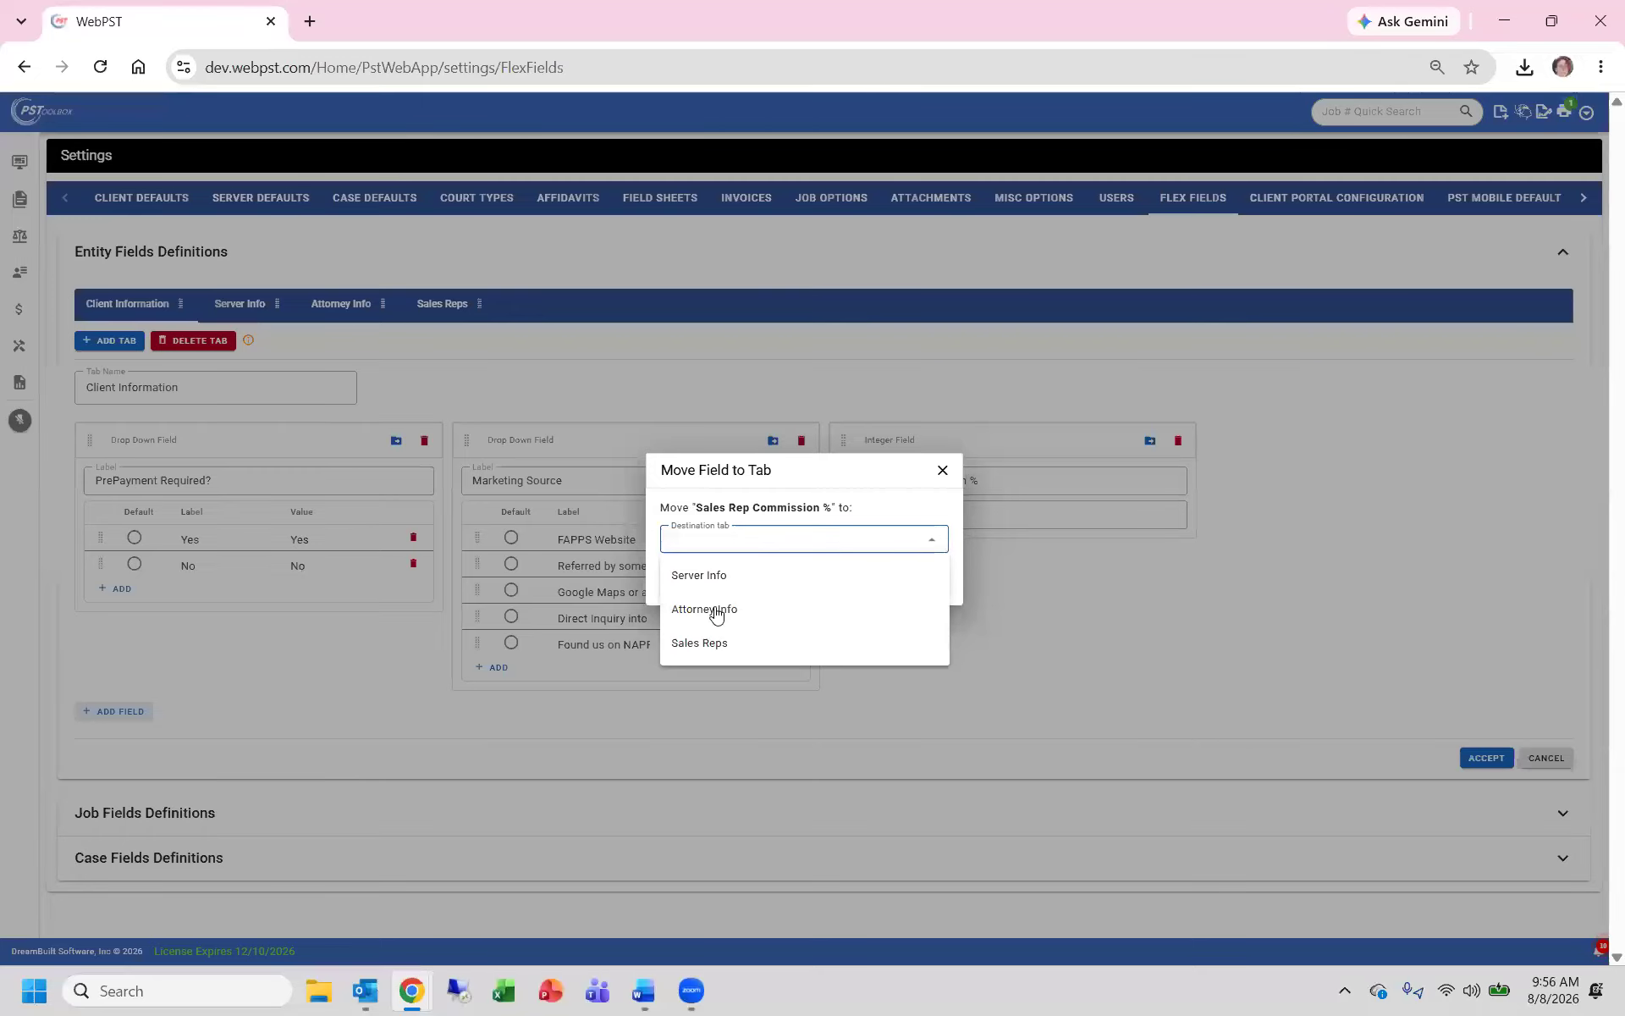
{"action": "left_click", "coordinate": [715, 644]}
{"action": "left_click", "coordinate": [871, 584]}
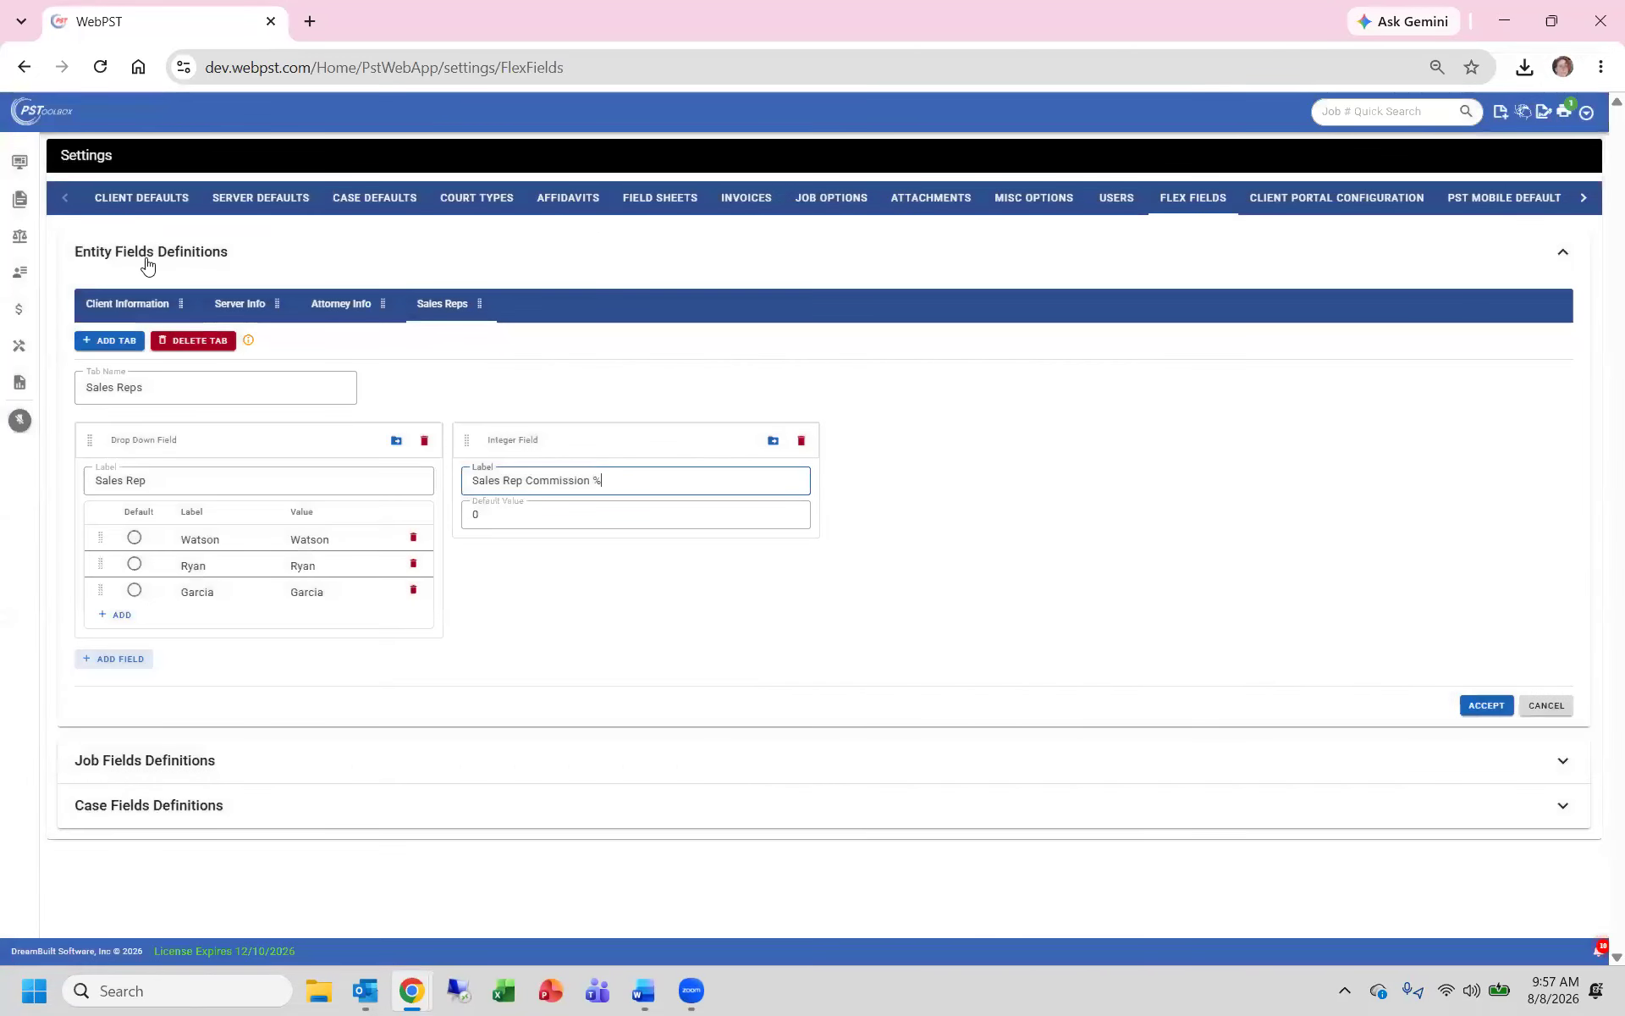
{"action": "left_click", "coordinate": [117, 289]}
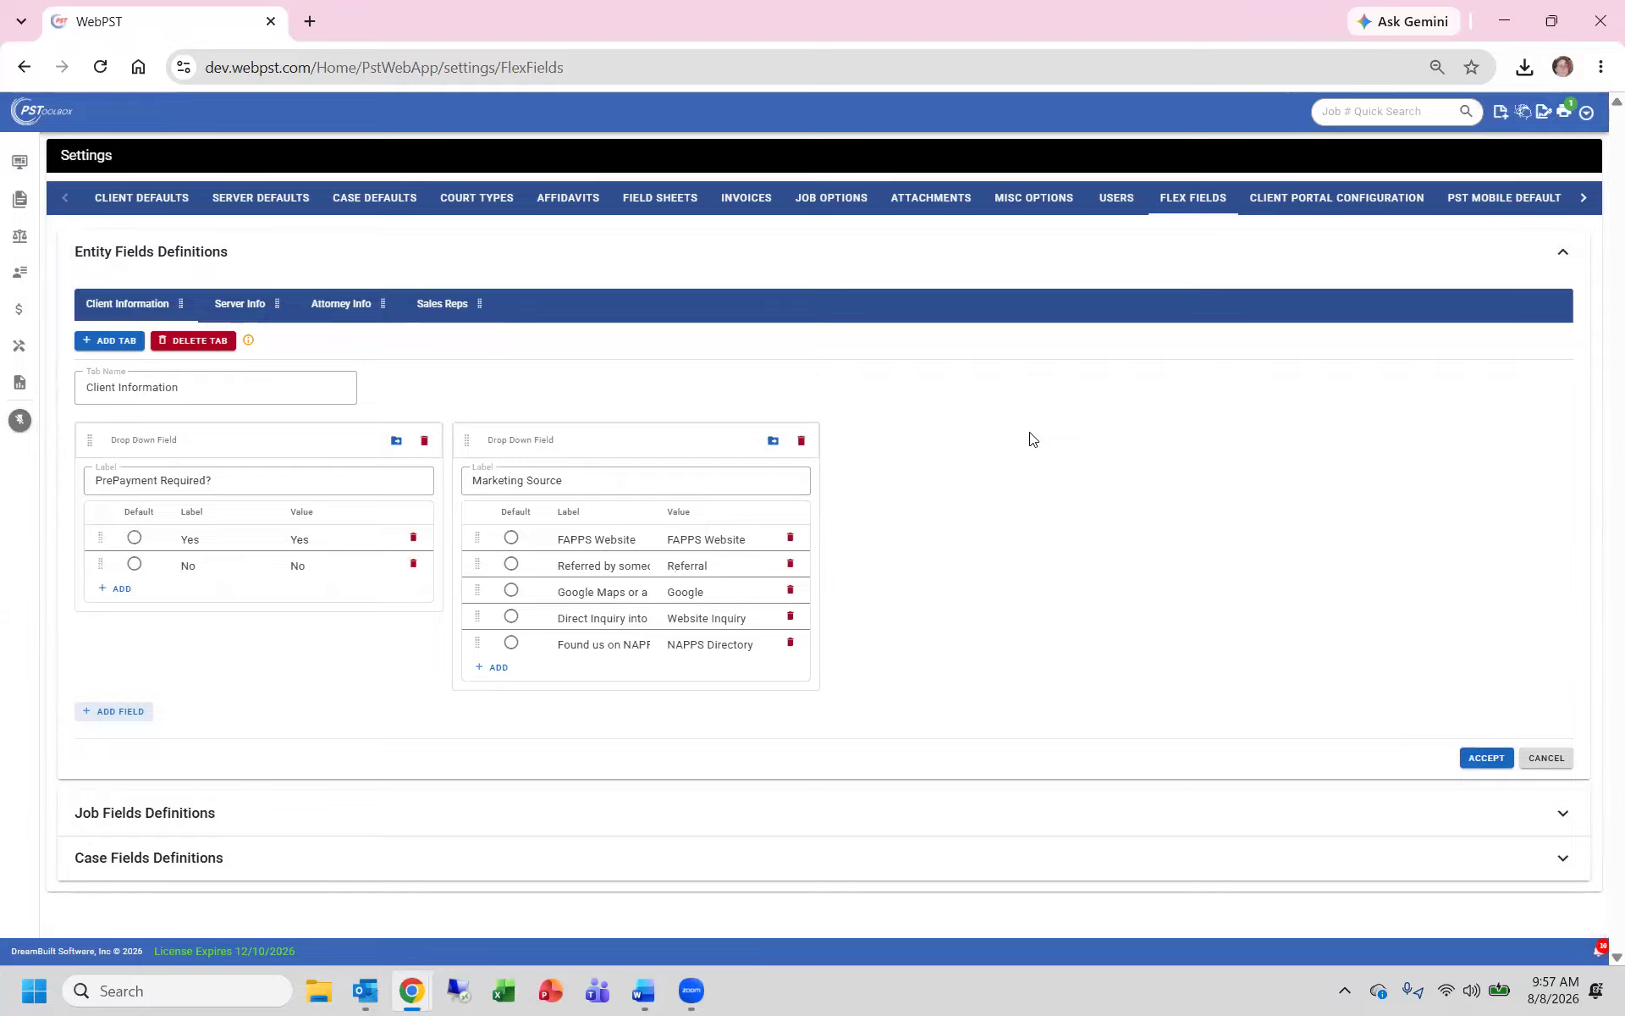
{"action": "left_click", "coordinate": [1488, 758]}
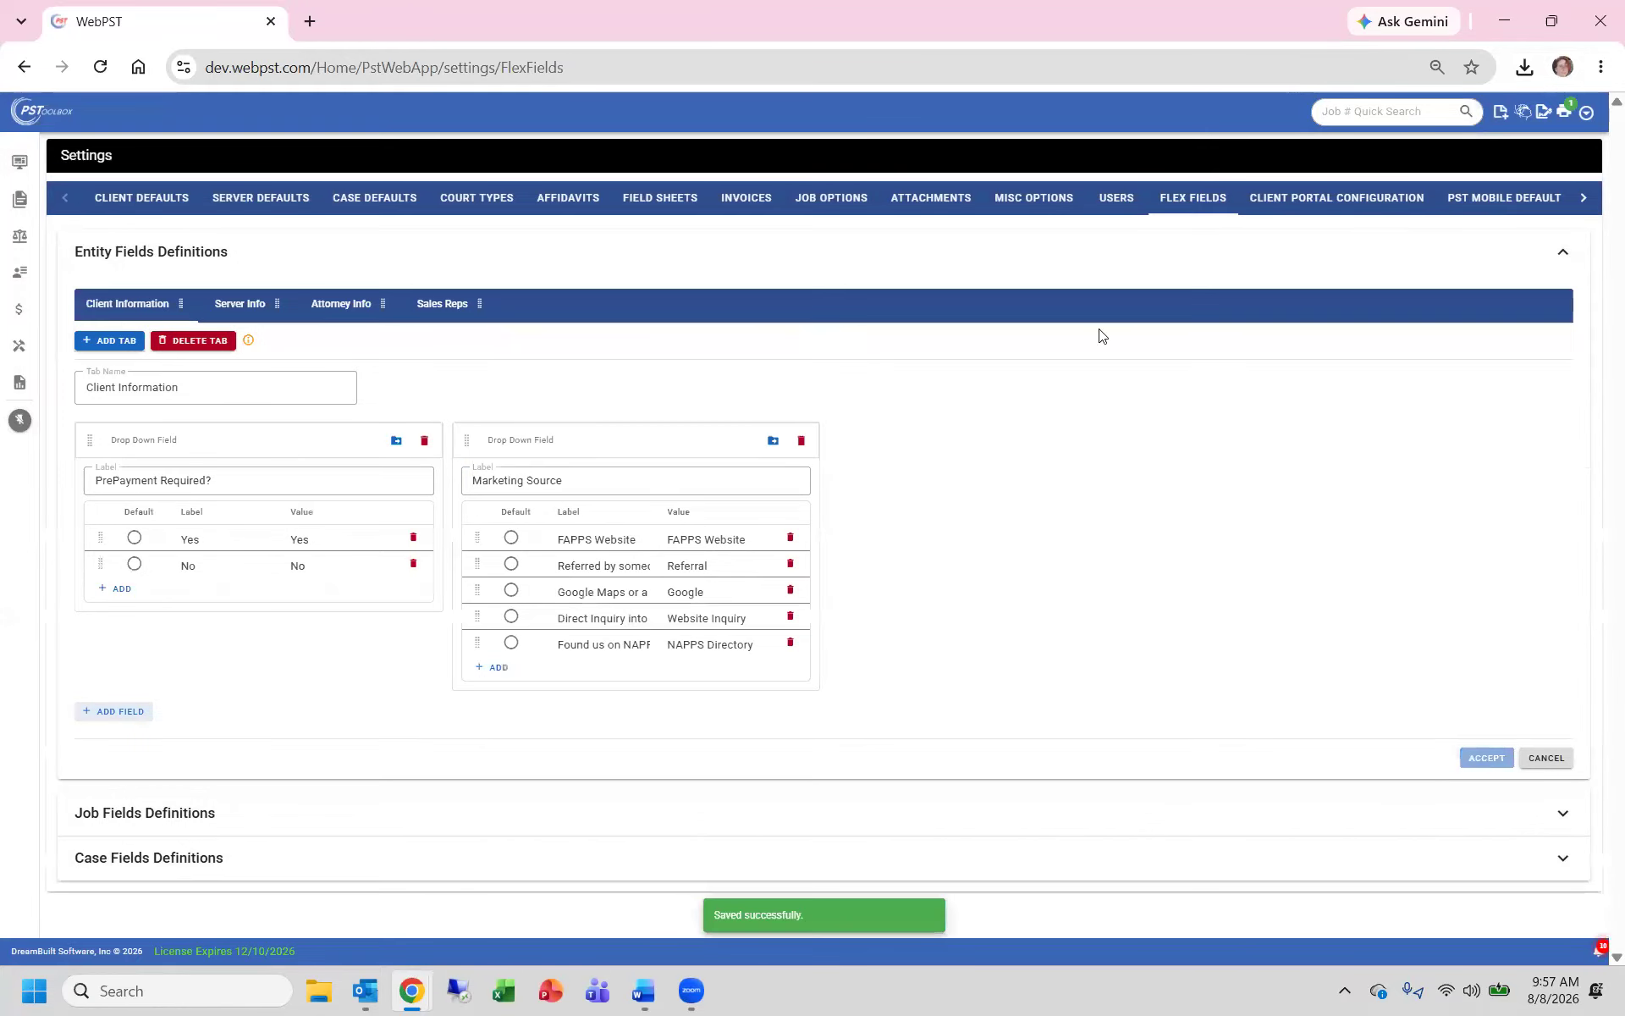
Step: List all active clients and open the flex fields of the STEELE LAW OFFICE client for editing
{"action": "mouse_move", "coordinate": [17, 188]}
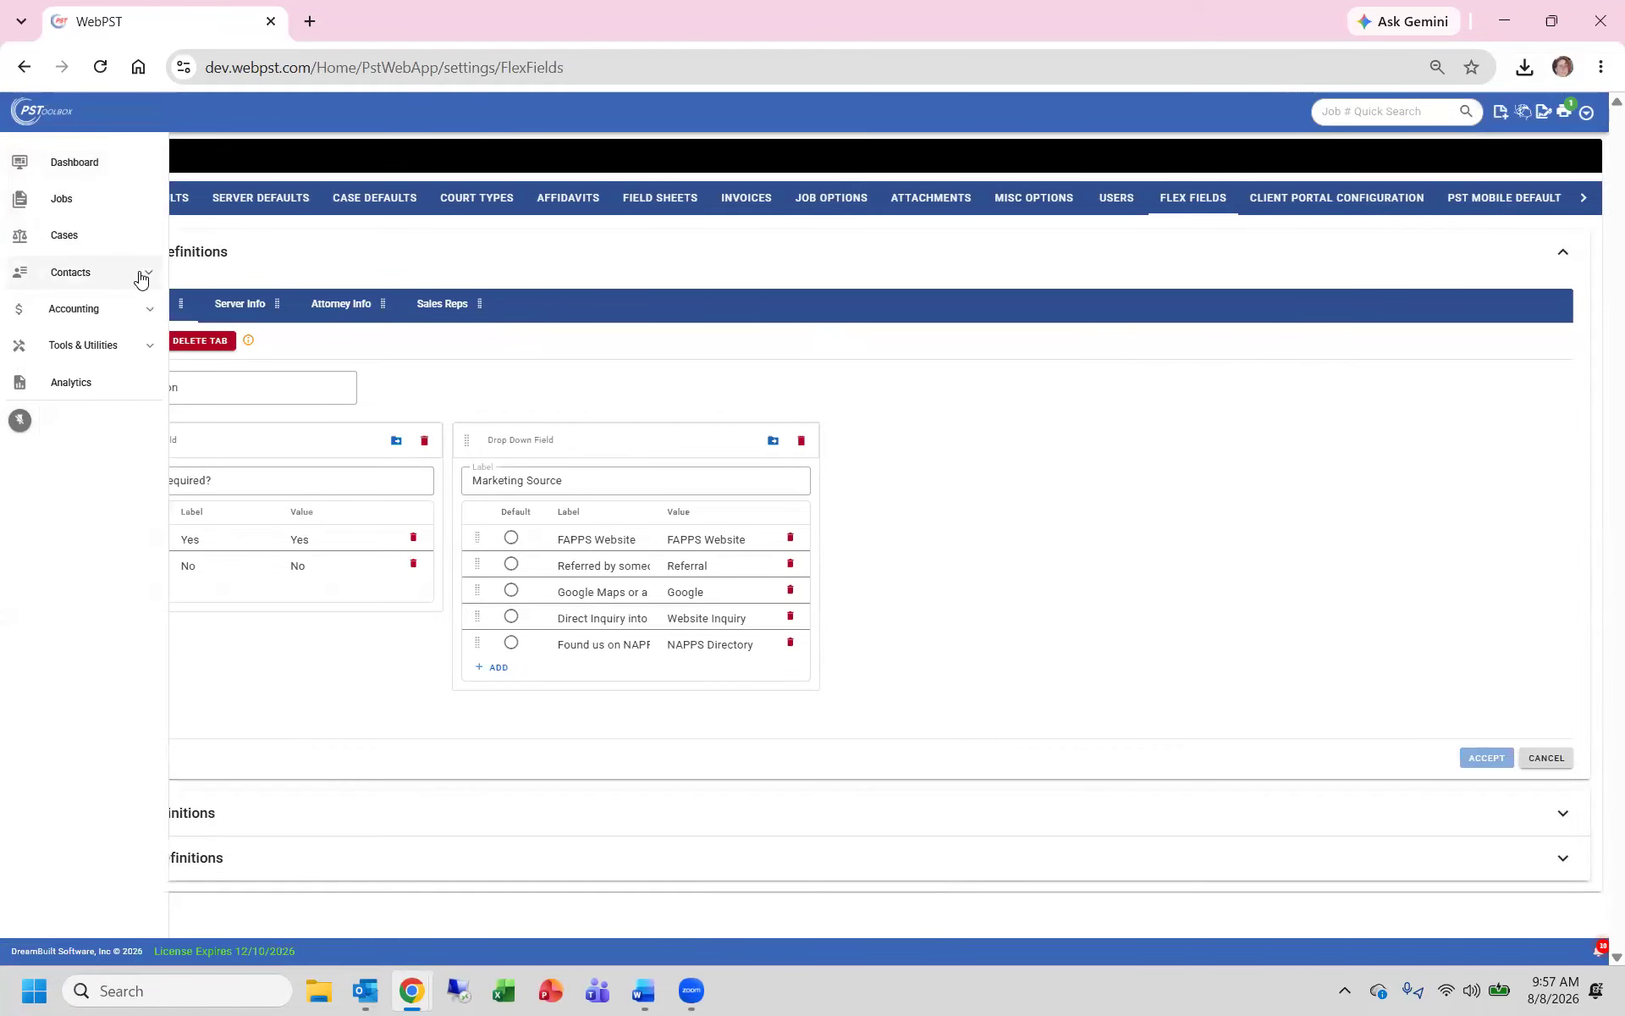
{"action": "left_click", "coordinate": [123, 271]}
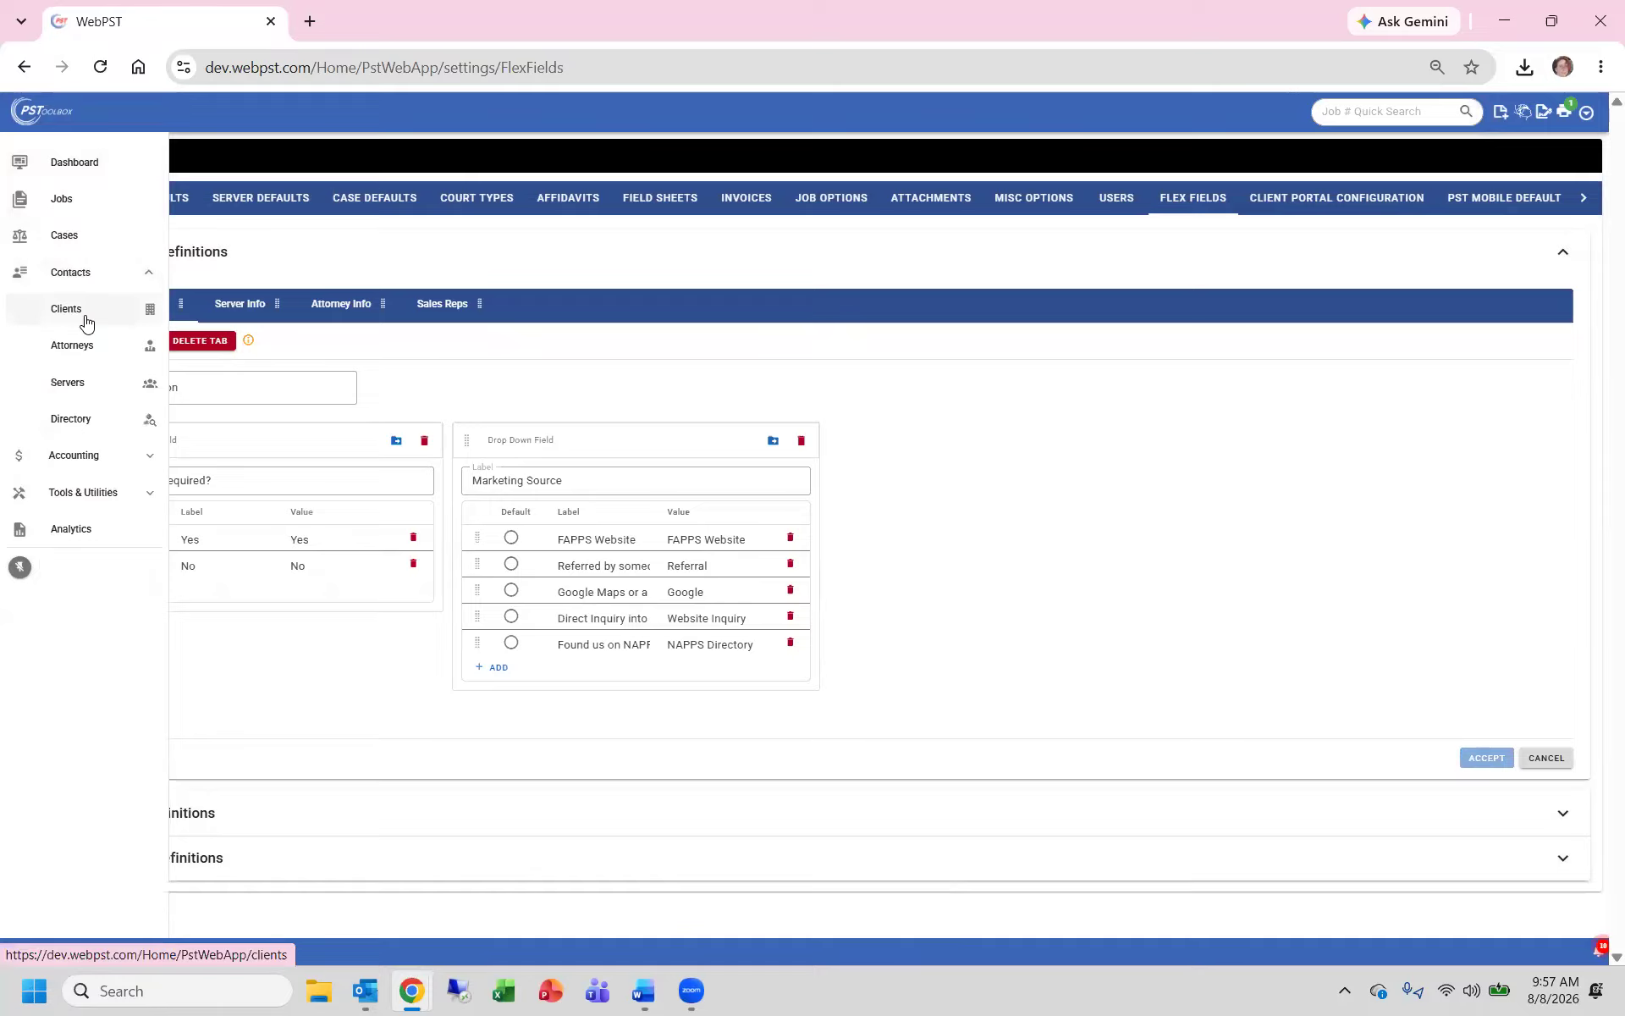
{"action": "left_click", "coordinate": [86, 322]}
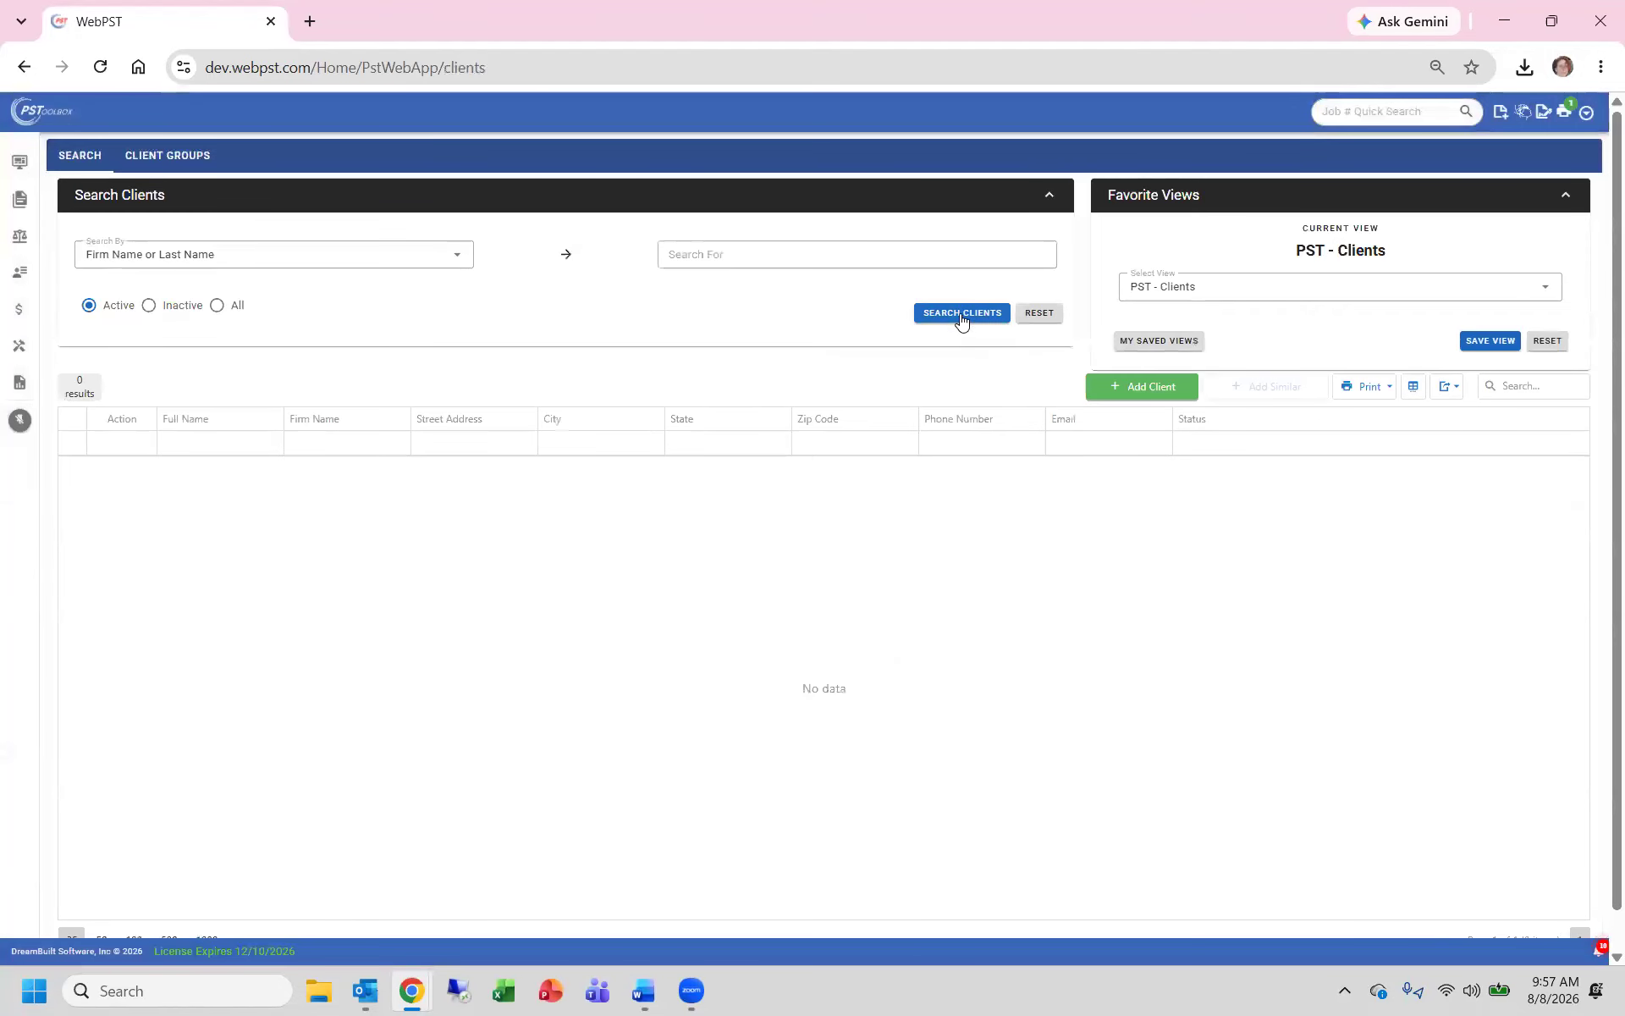
{"action": "left_click", "coordinate": [962, 327]}
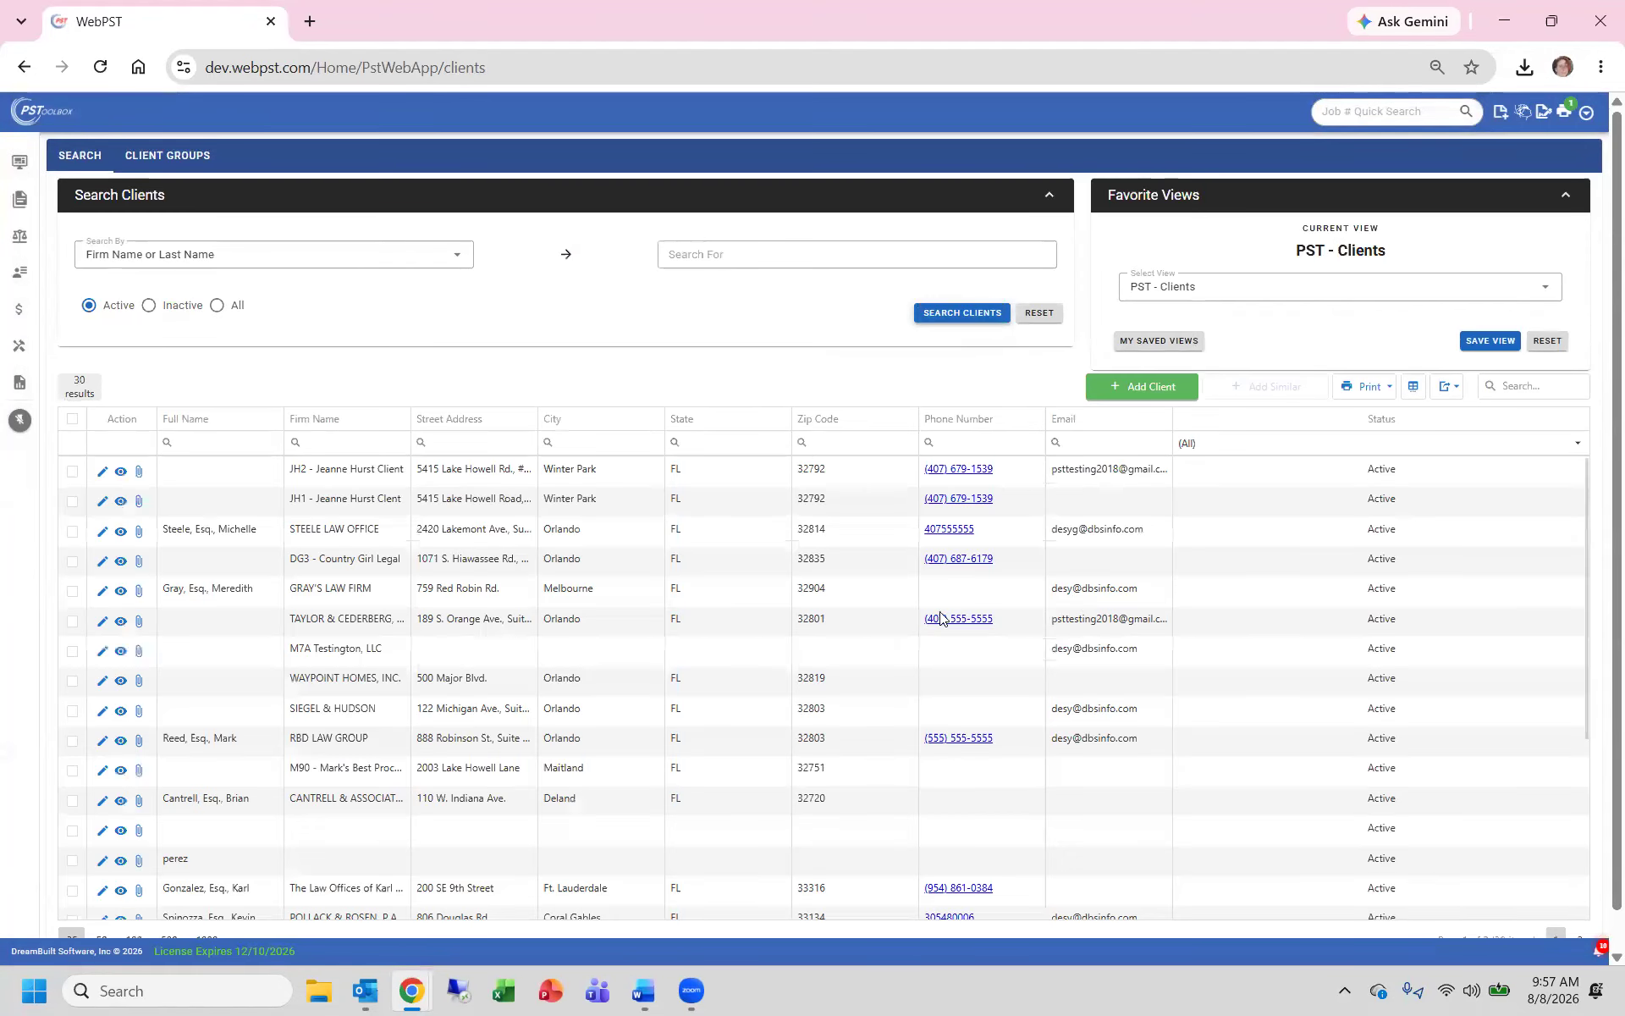
{"action": "left_click", "coordinate": [101, 535]}
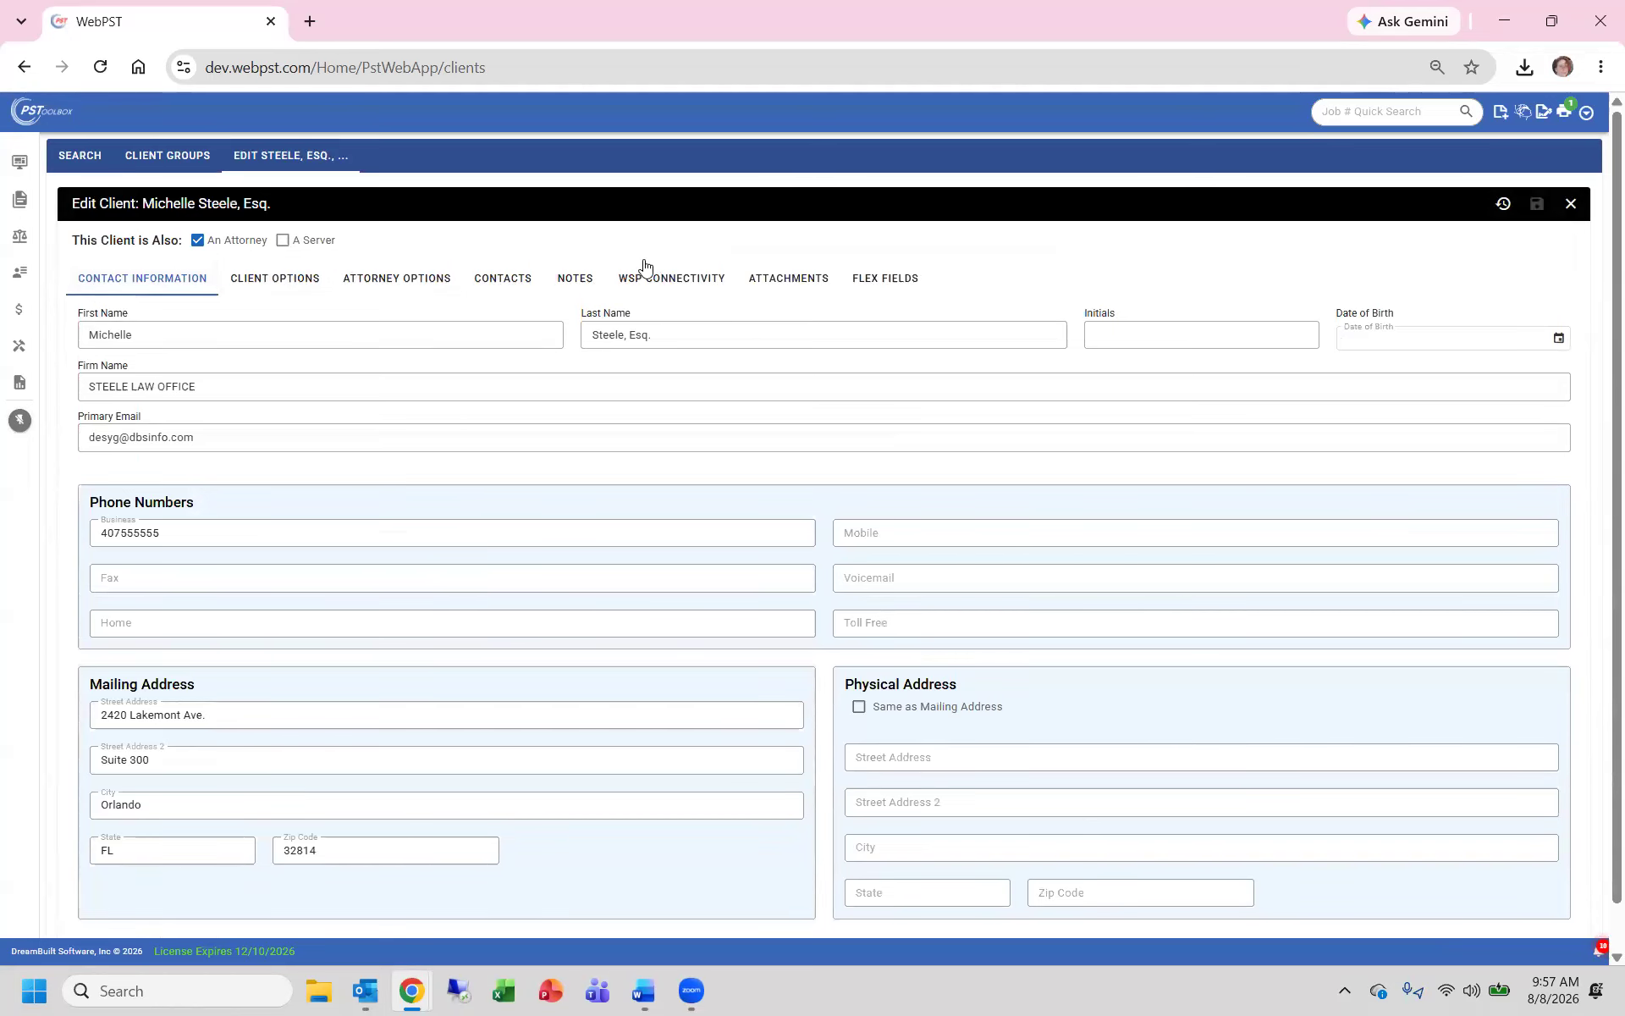
{"action": "left_click", "coordinate": [891, 278]}
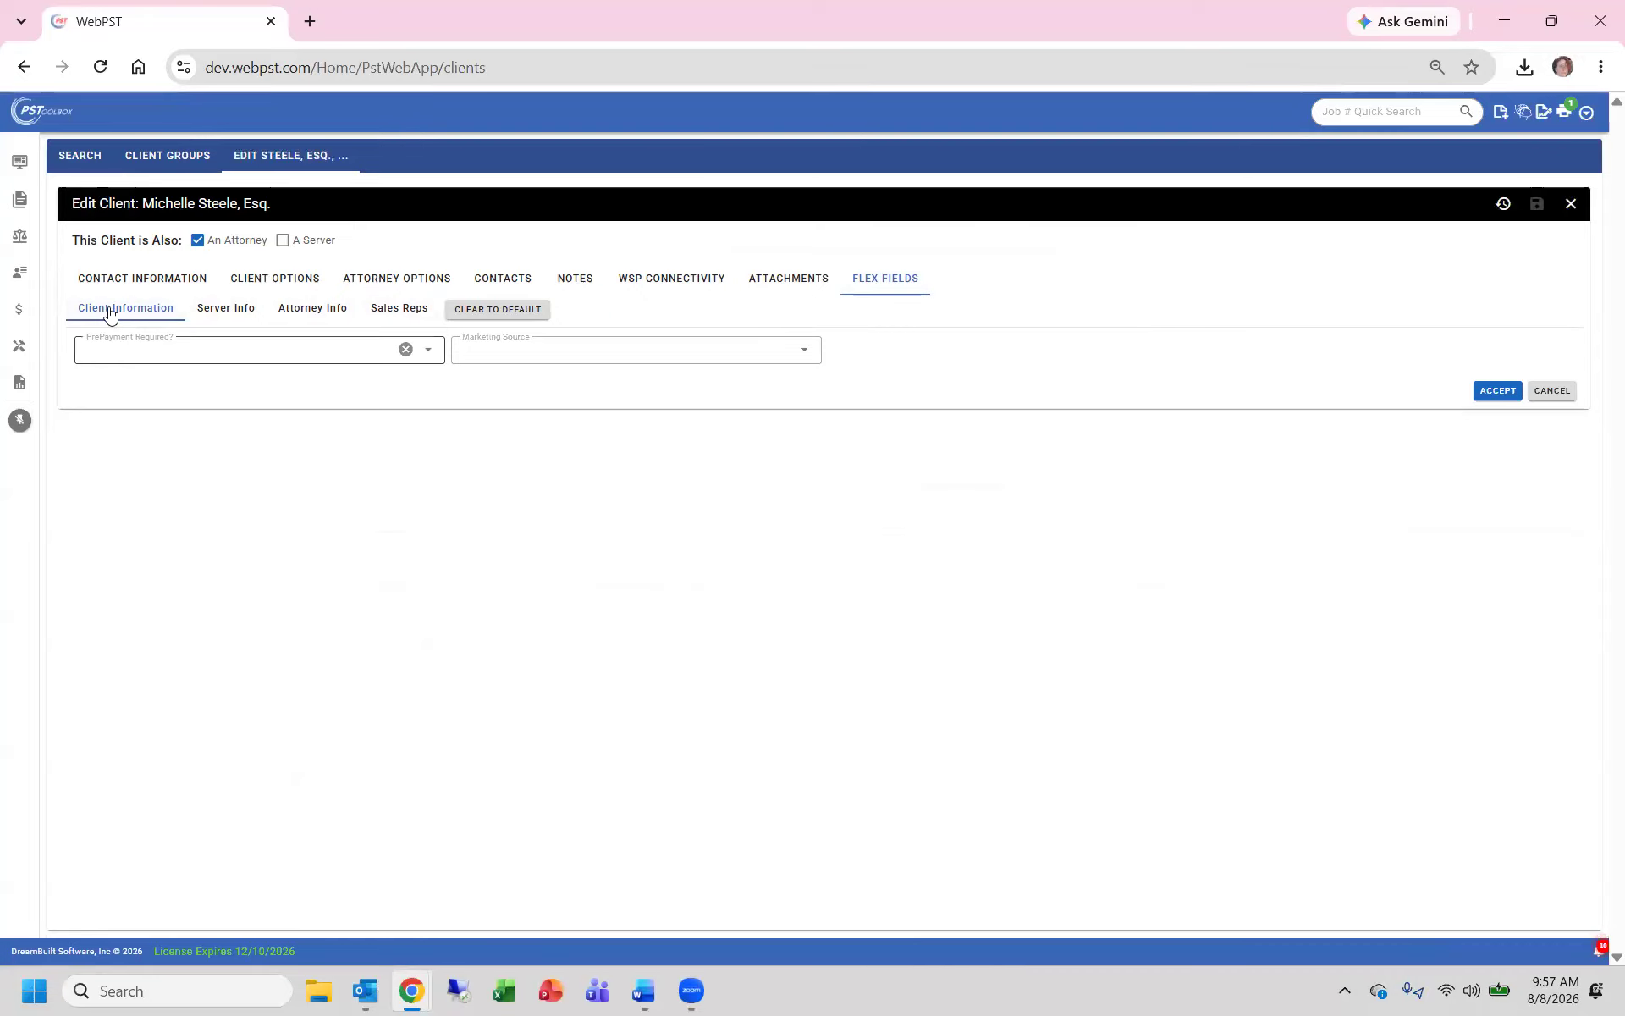
Step: Set the client's PrePayment Required? field to Yes and Marketing Source to "Direct Inquiry into our website"
{"action": "left_click", "coordinate": [429, 351]}
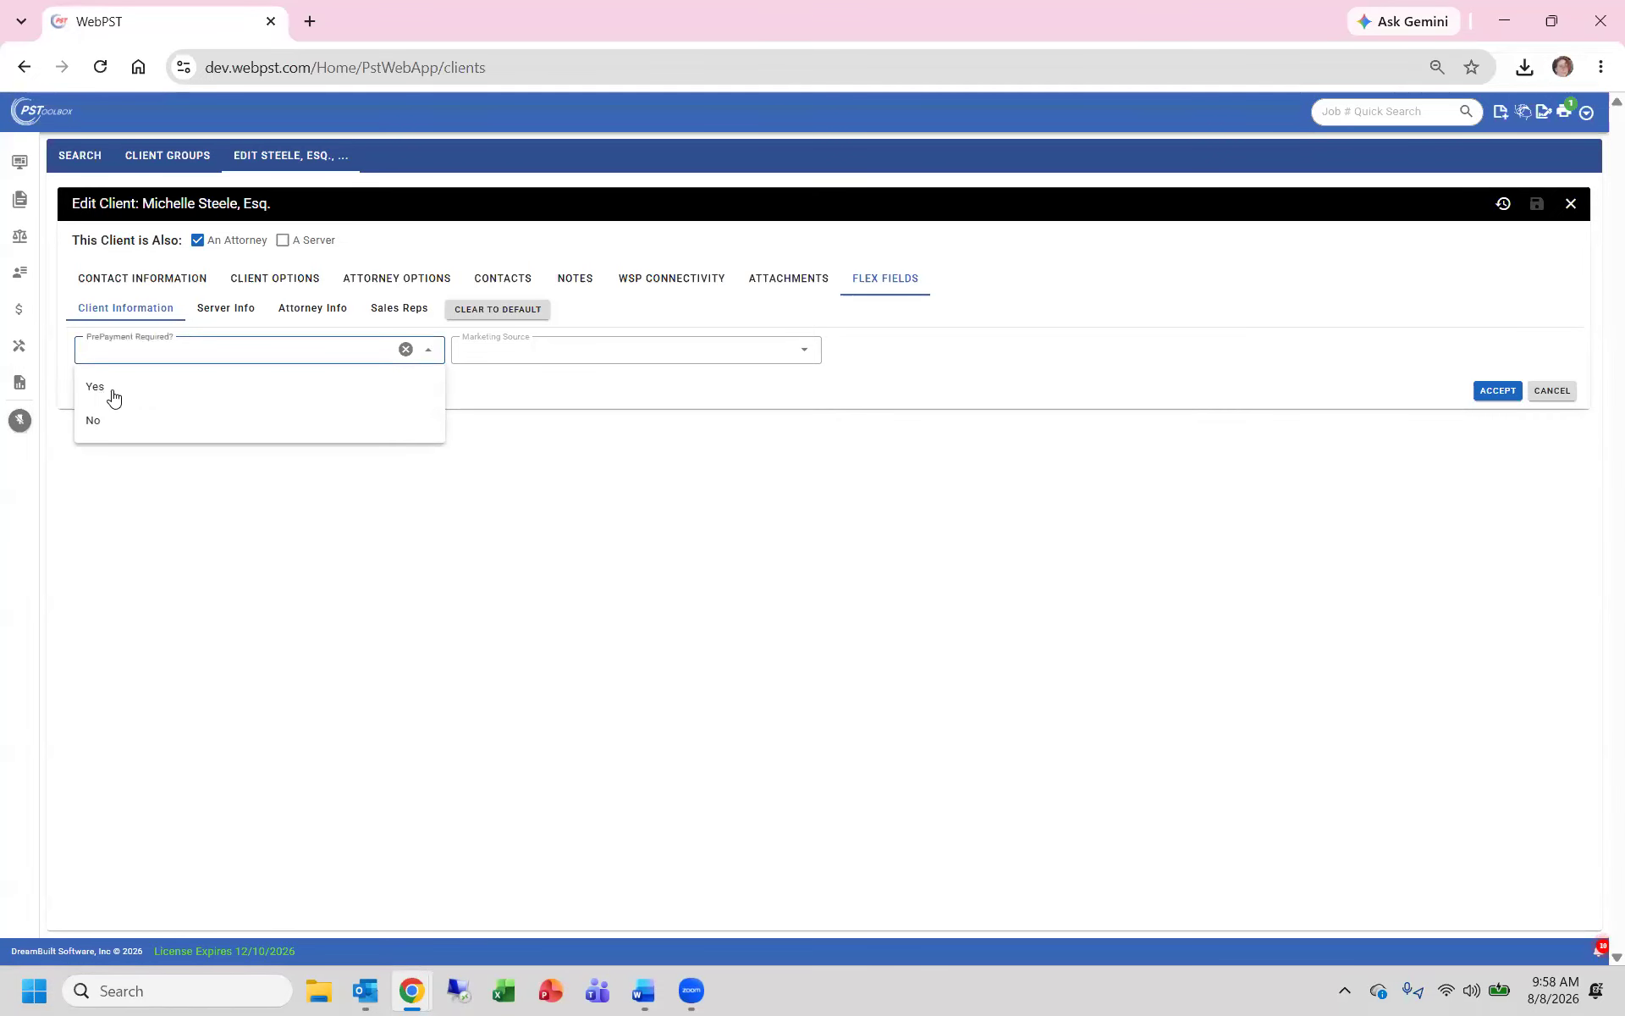
{"action": "left_click", "coordinate": [115, 397]}
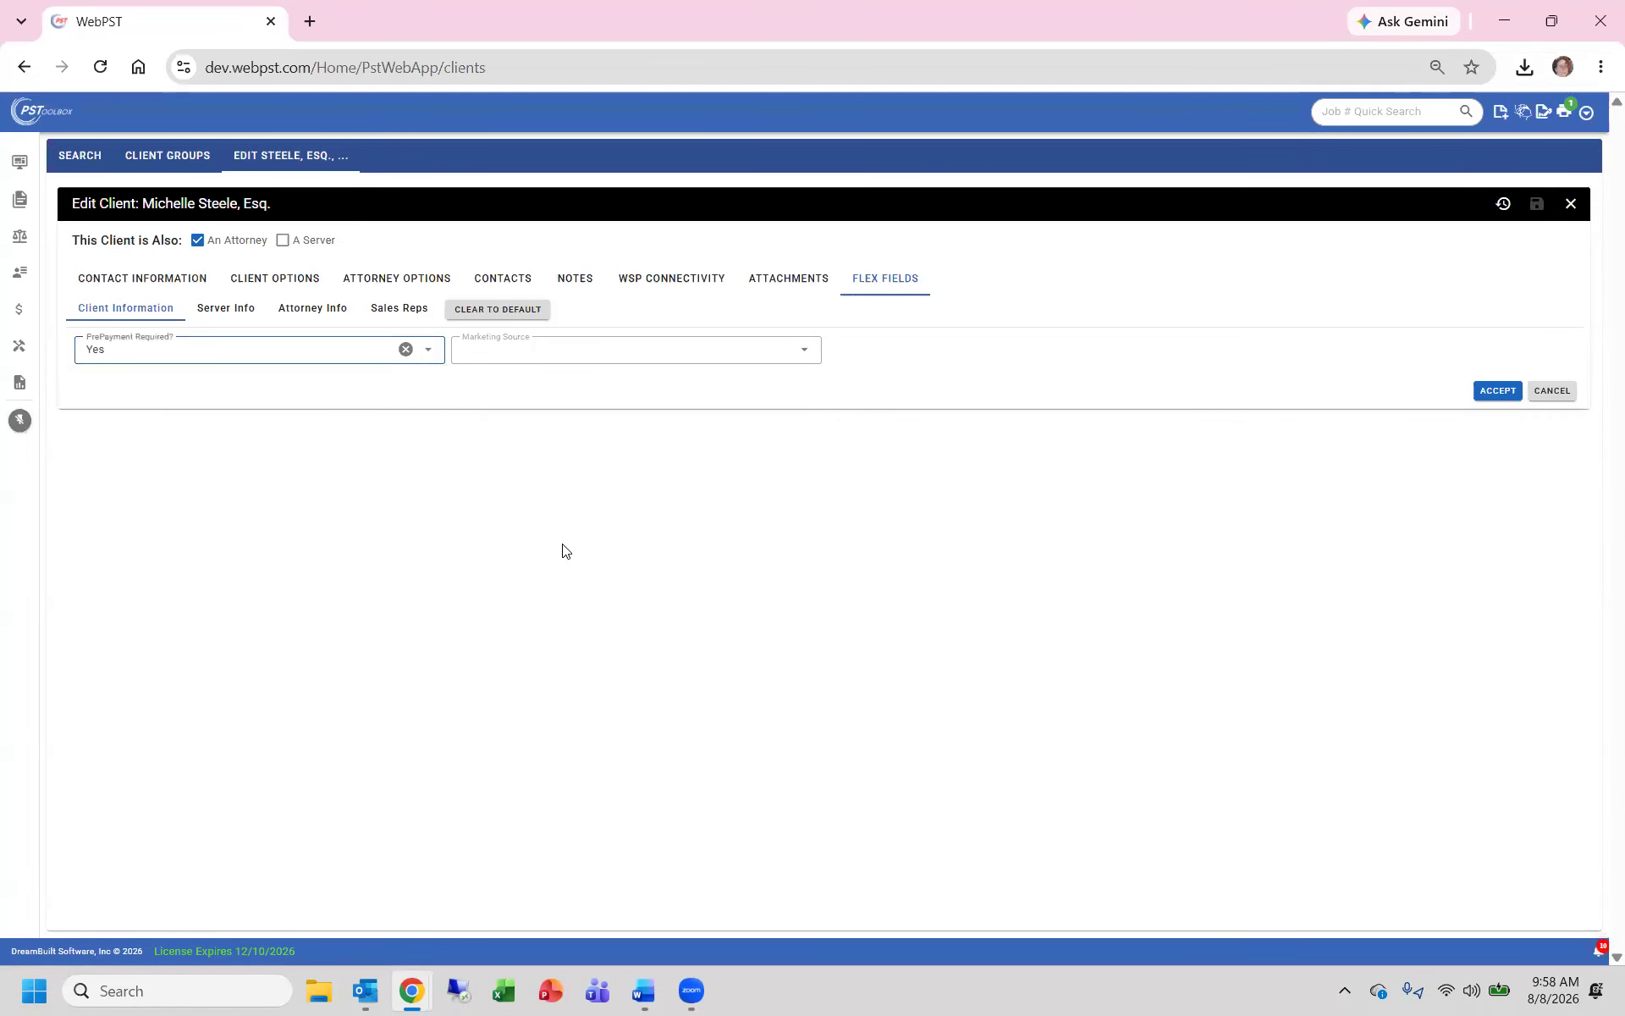
{"action": "left_click", "coordinate": [804, 357]}
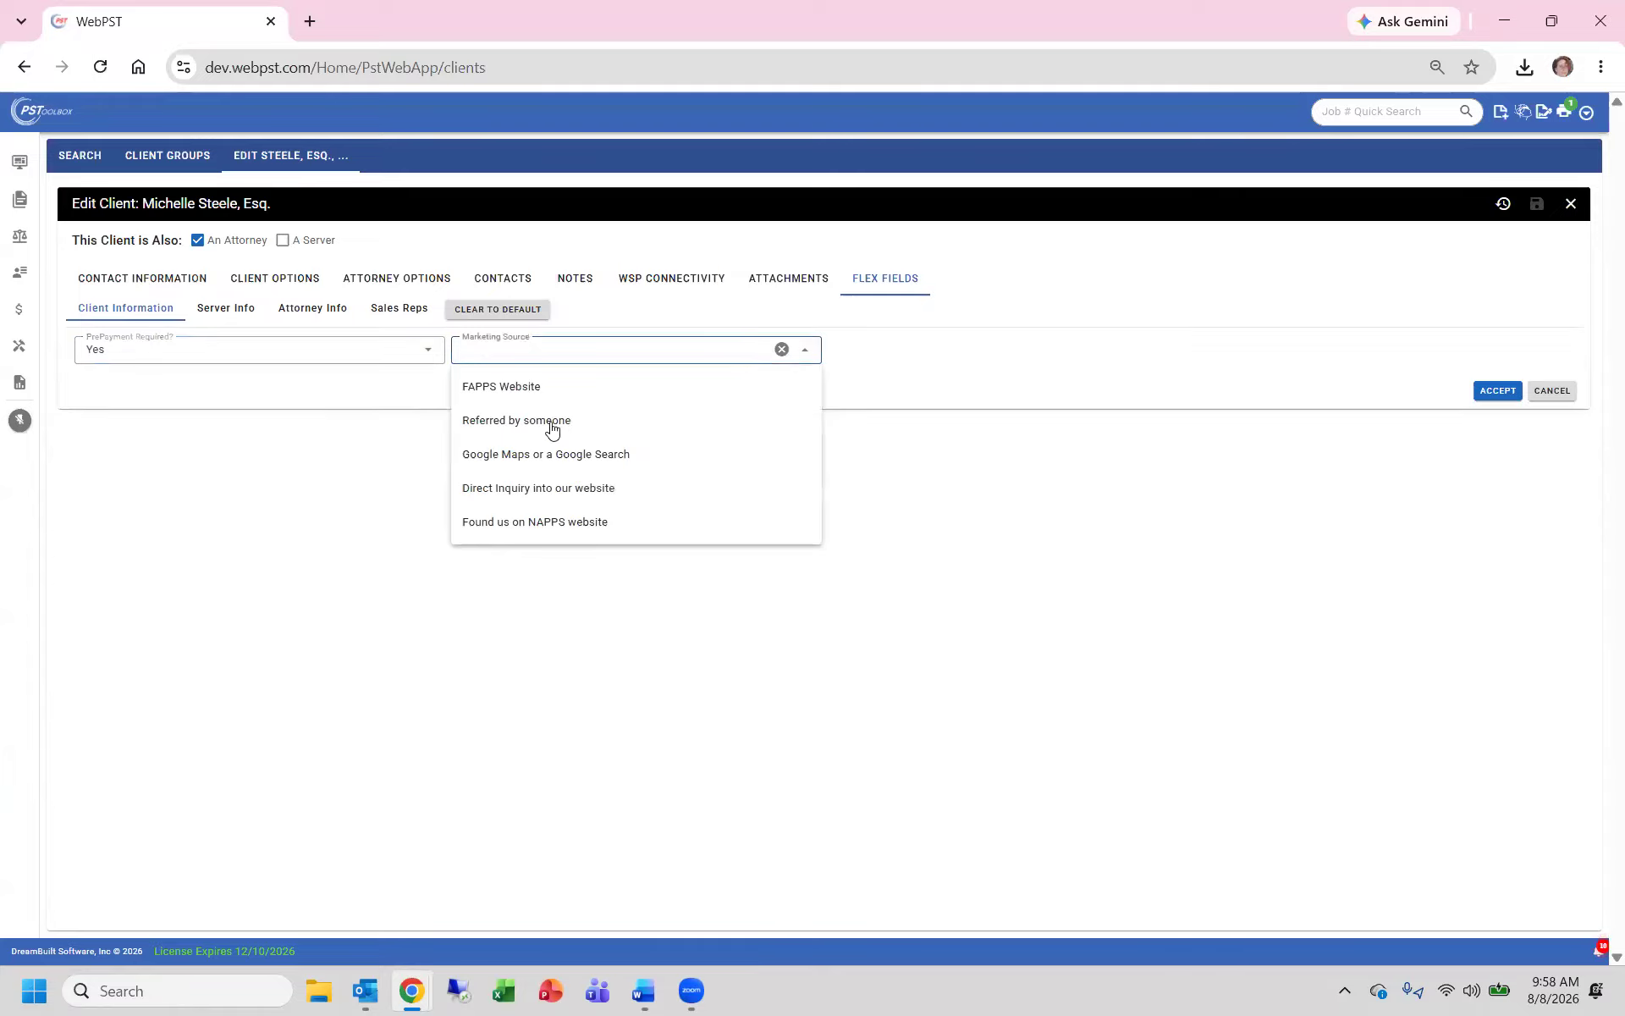
{"action": "left_click", "coordinate": [518, 487]}
Step: Assign the second listed sales rep to the client with a Sales Rep Commission % of 3, and save the client
{"action": "left_click", "coordinate": [383, 310]}
{"action": "left_click", "coordinate": [430, 351]}
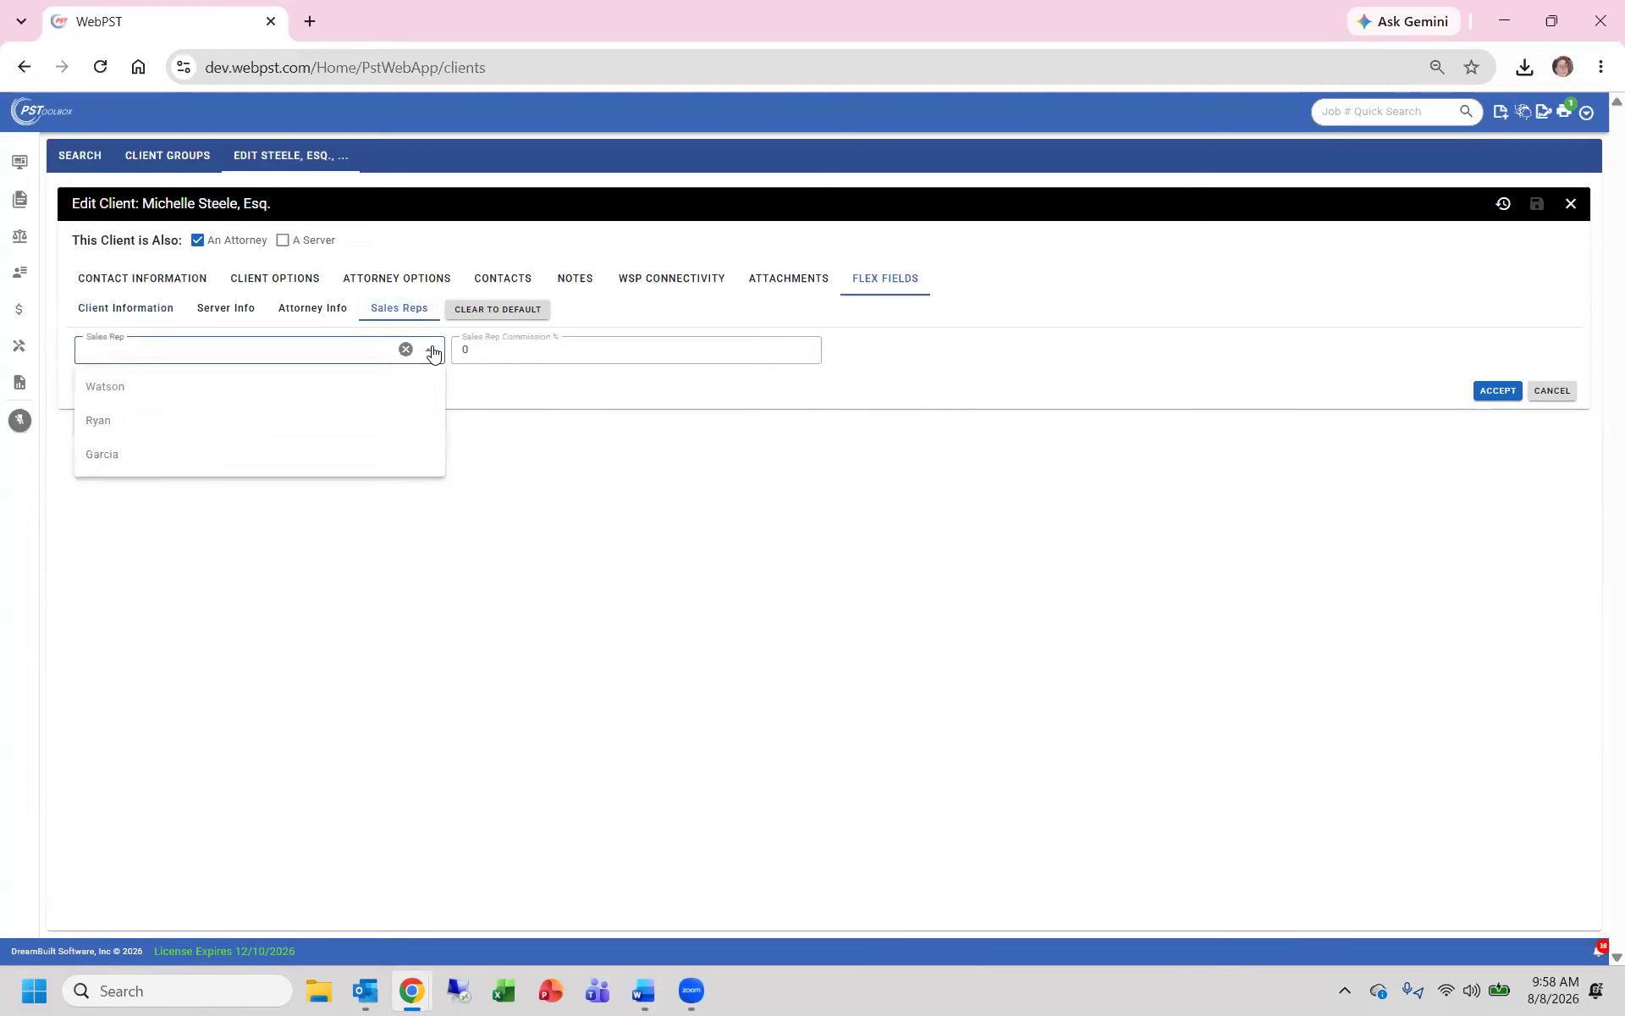
{"action": "left_click", "coordinate": [133, 425]}
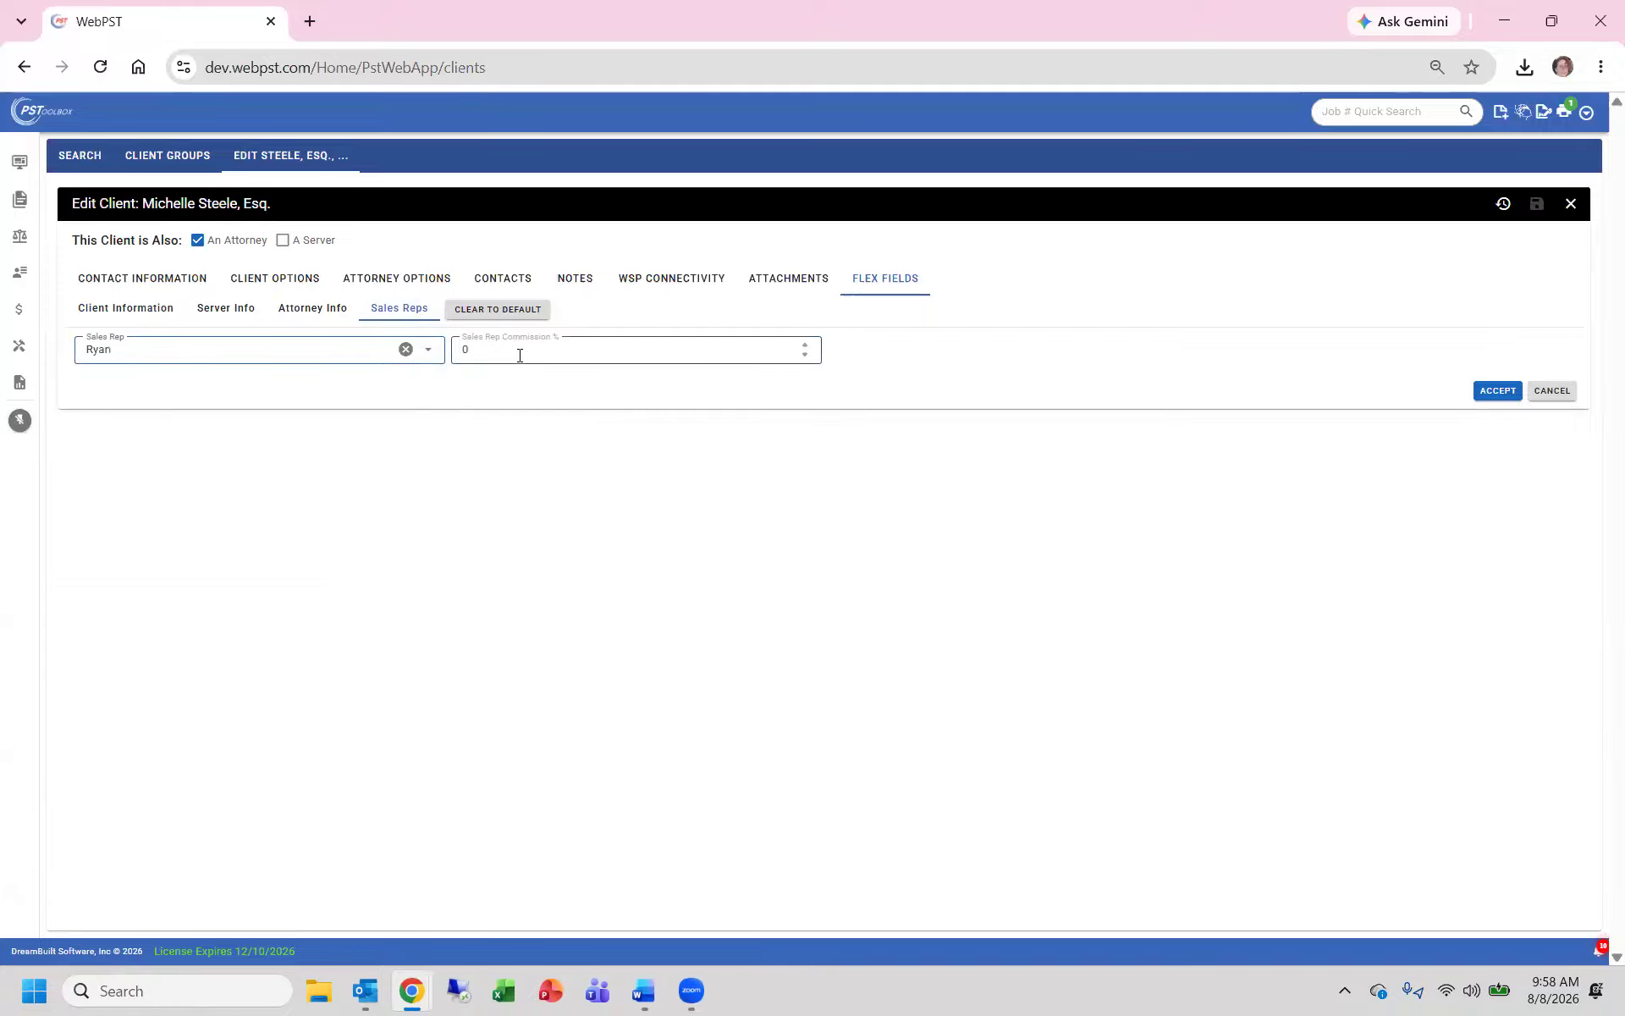
{"action": "left_click", "coordinate": [518, 354]}
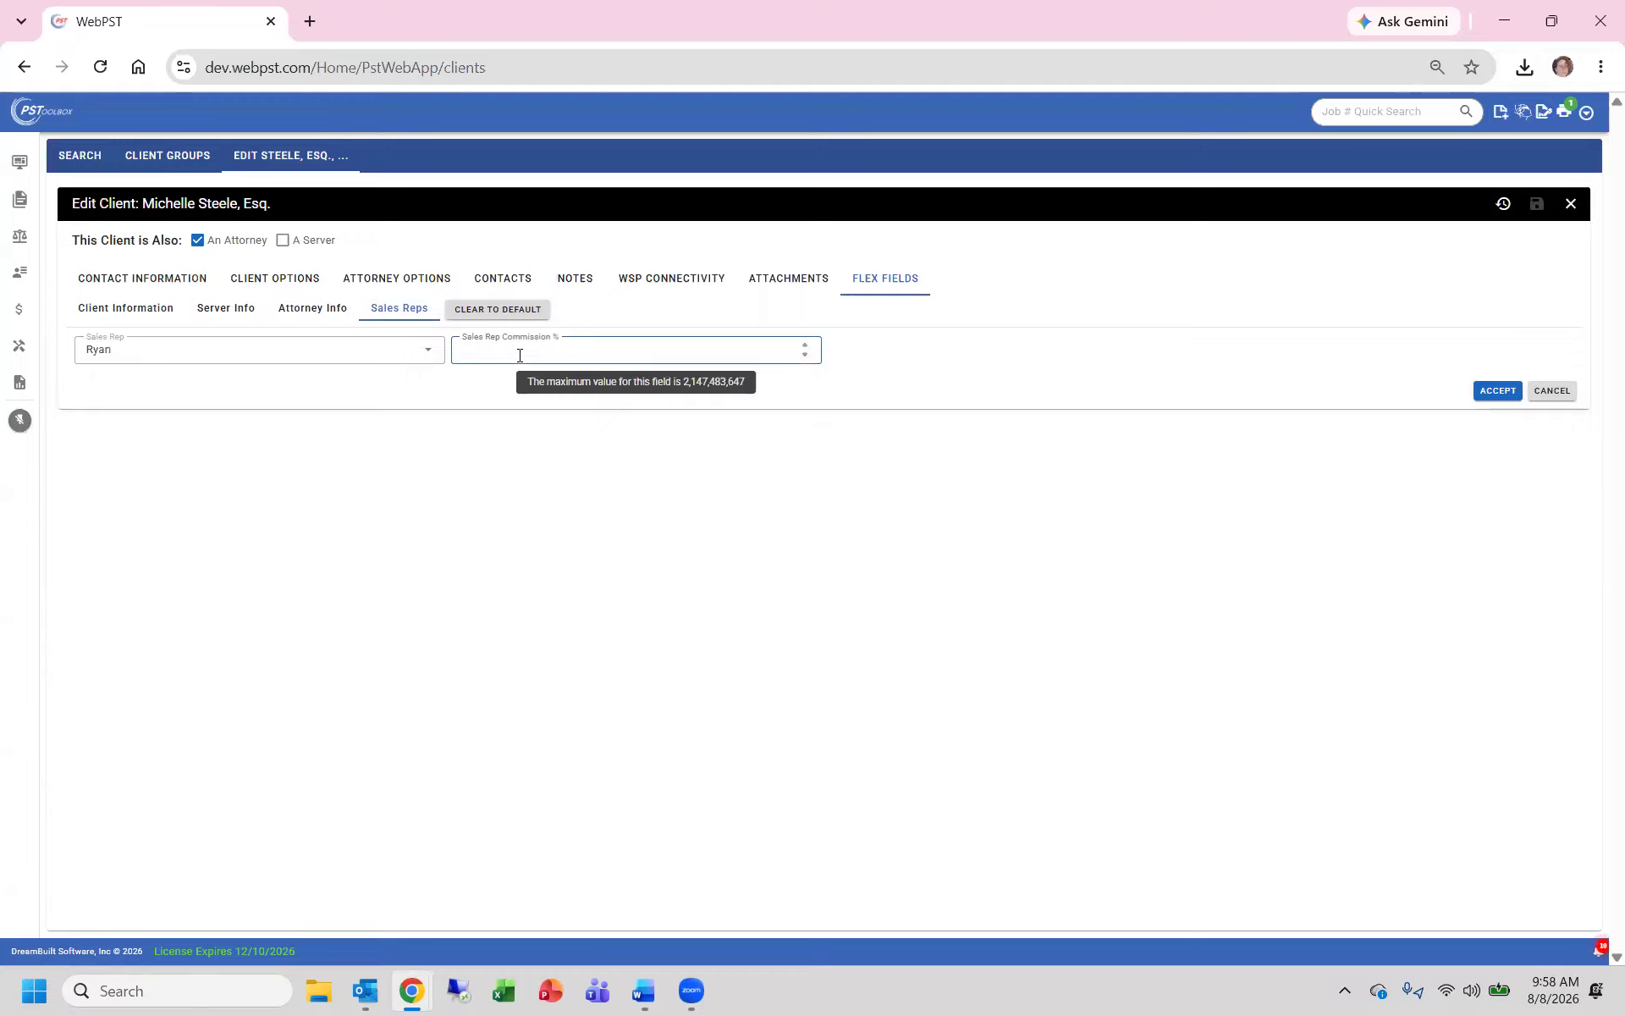
{"action": "left_click", "coordinate": [905, 448]}
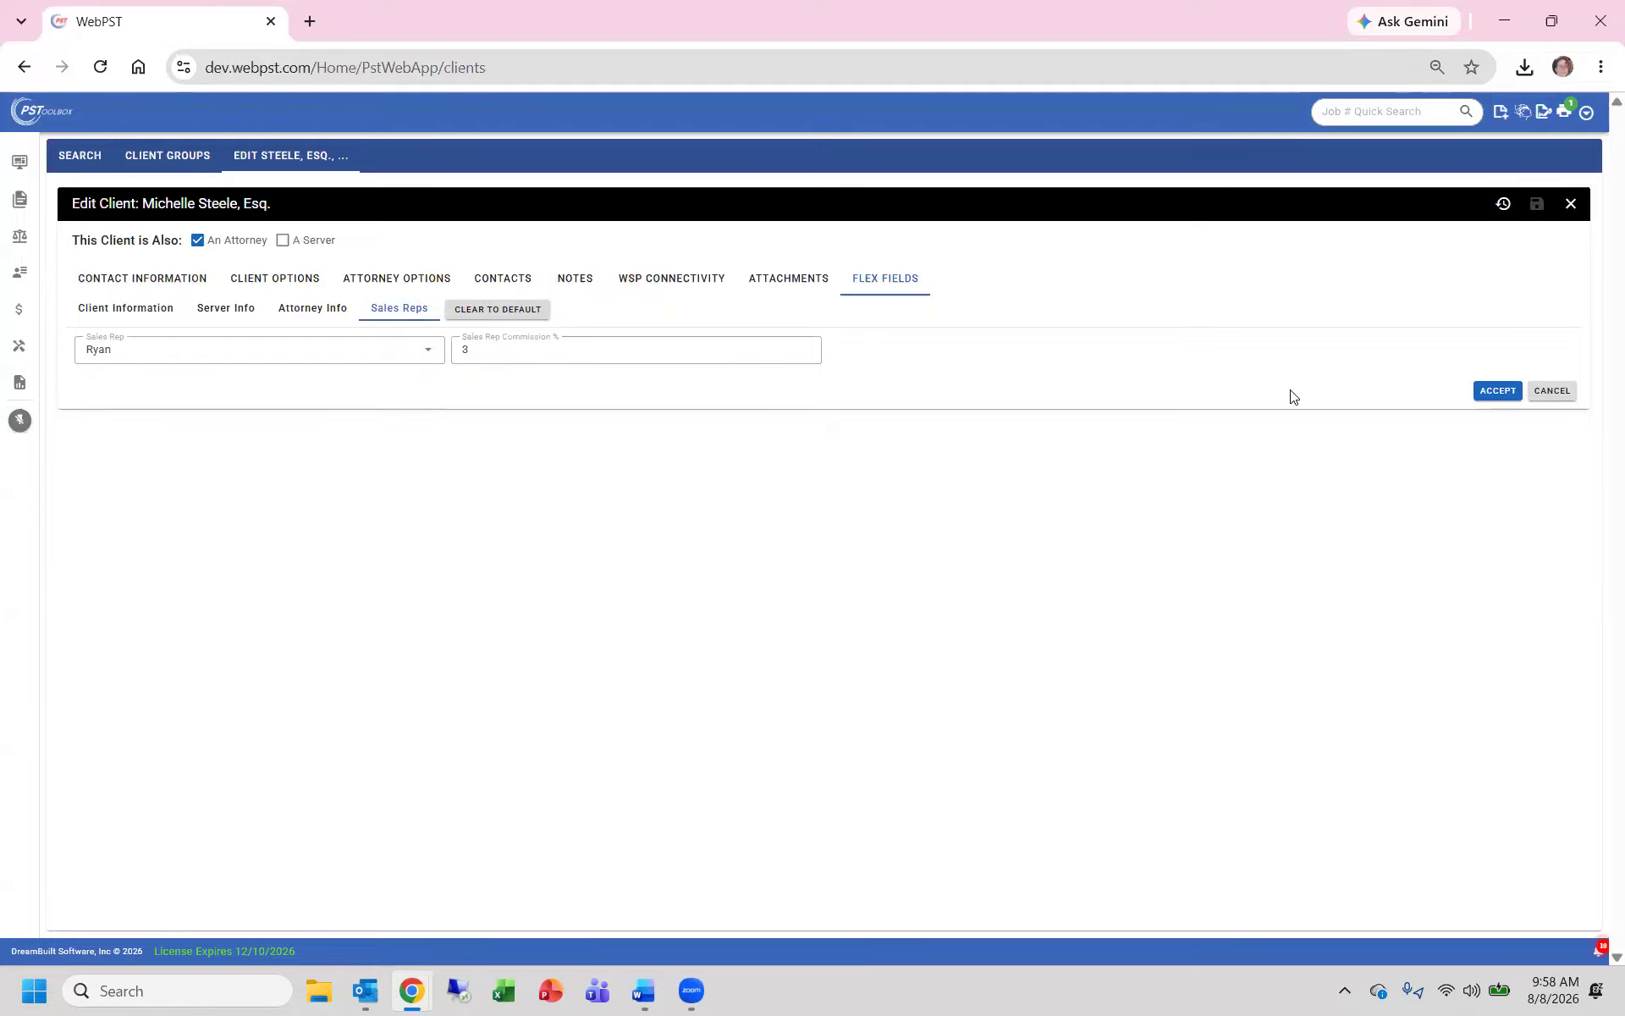
{"action": "left_click", "coordinate": [1485, 393]}
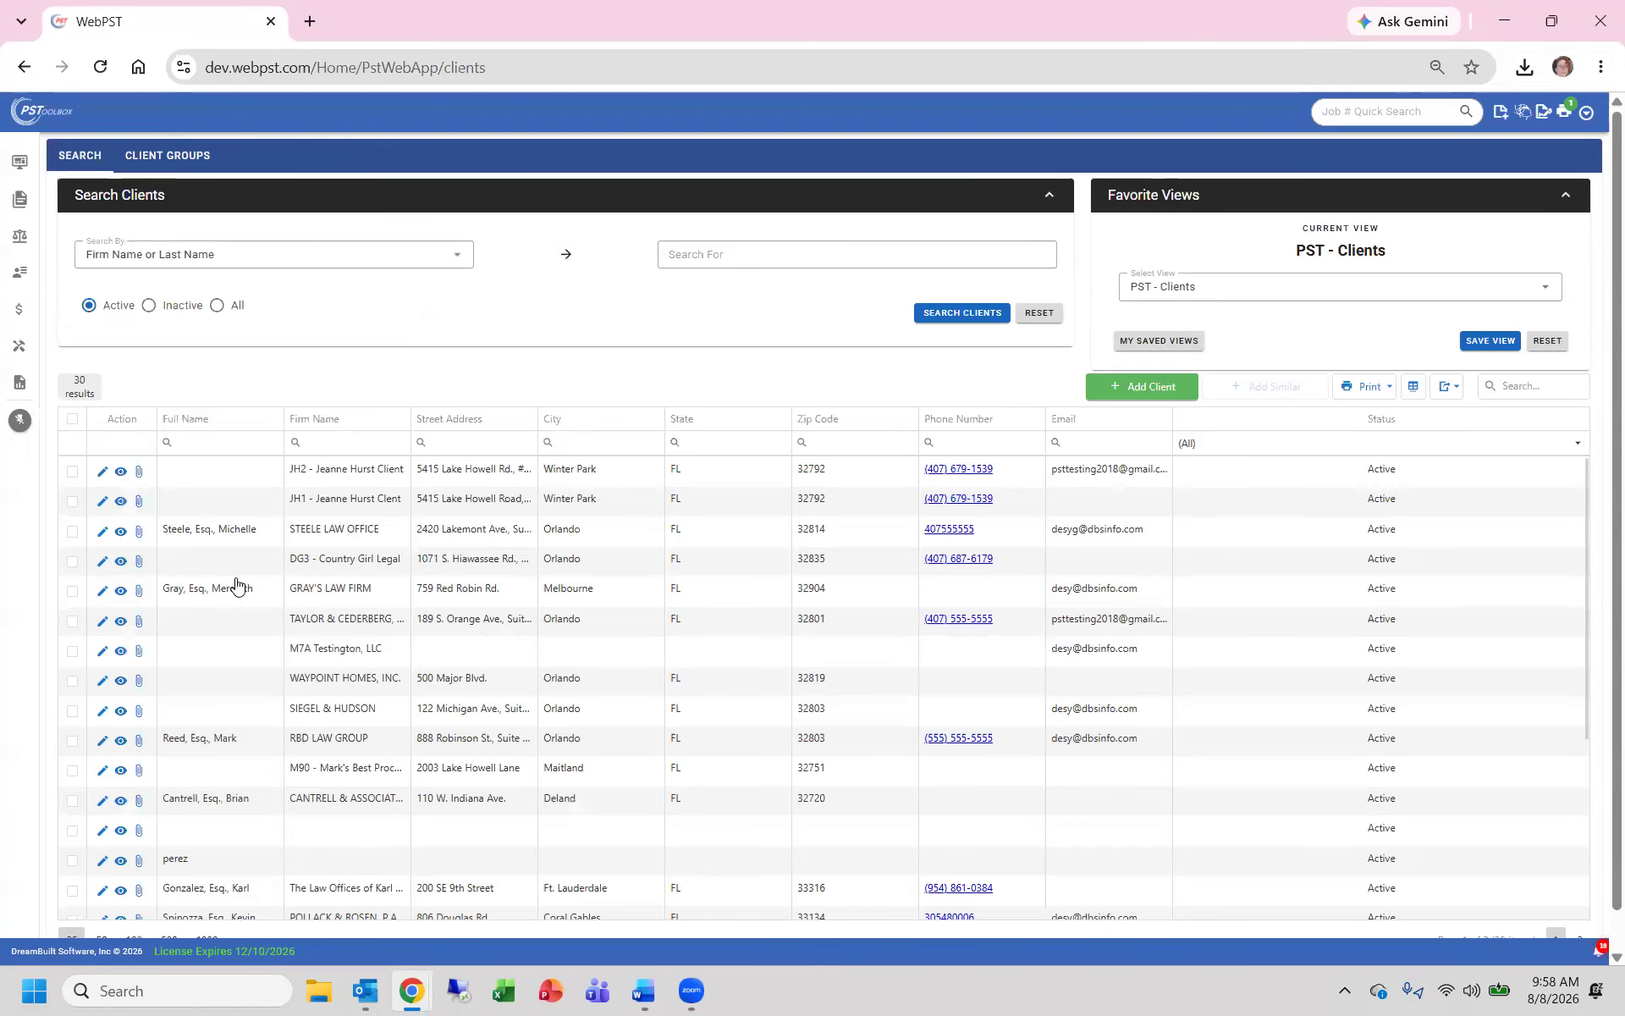
Step: Reopen the STEELE LAW OFFICE client to check its saved Client Information flex fields, and return to the client list
{"action": "left_click", "coordinate": [102, 531]}
{"action": "left_click", "coordinate": [891, 278]}
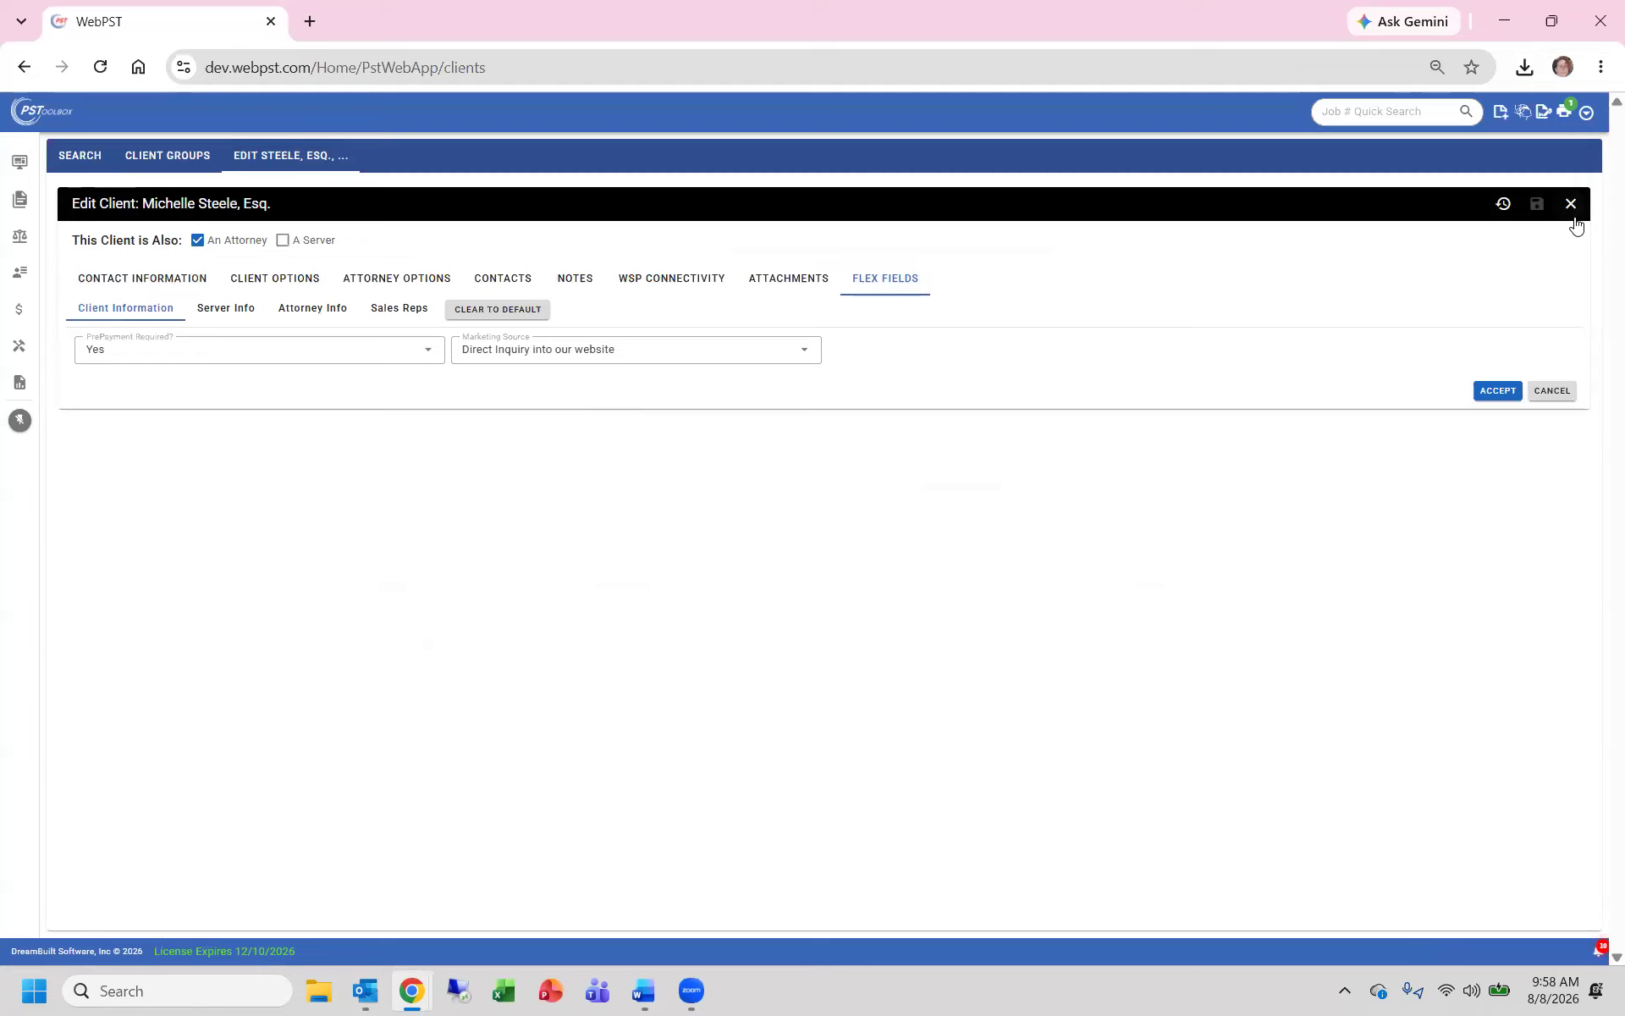
{"action": "left_click", "coordinate": [1487, 387]}
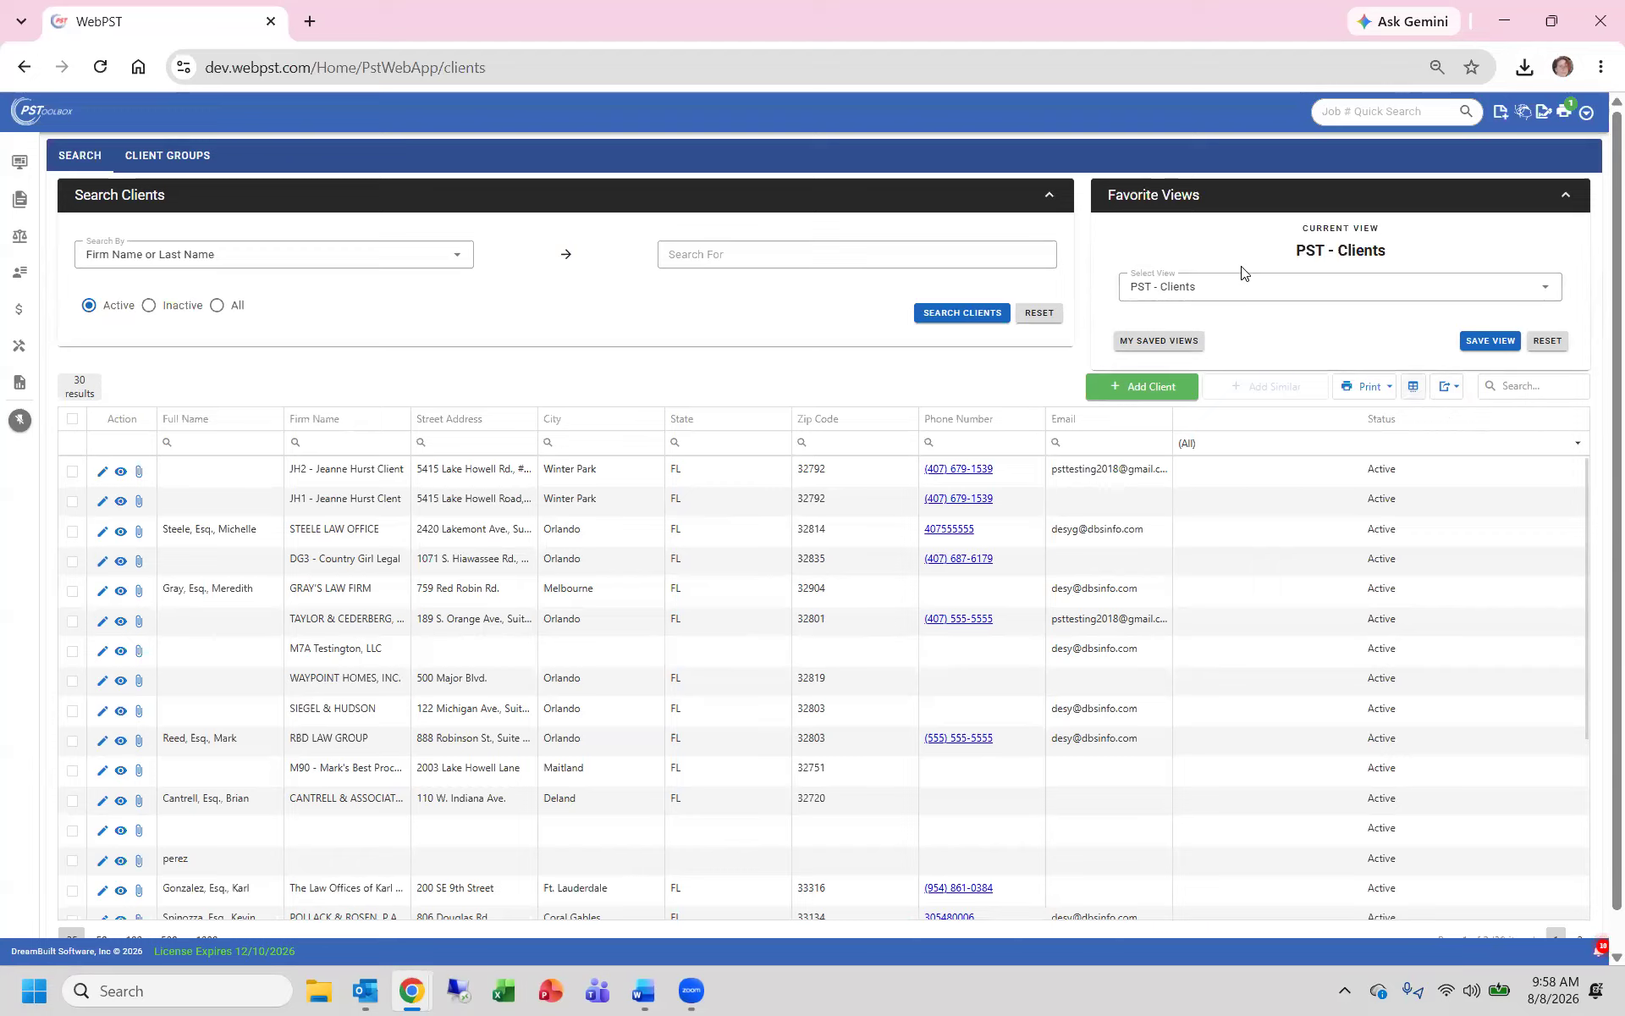
Step: Select the PST - Clients view and add the F - Marketing Source, F - NAPPS Member? and F - PrePayment Required? fields to its shown columns
{"action": "left_click", "coordinate": [1545, 295]}
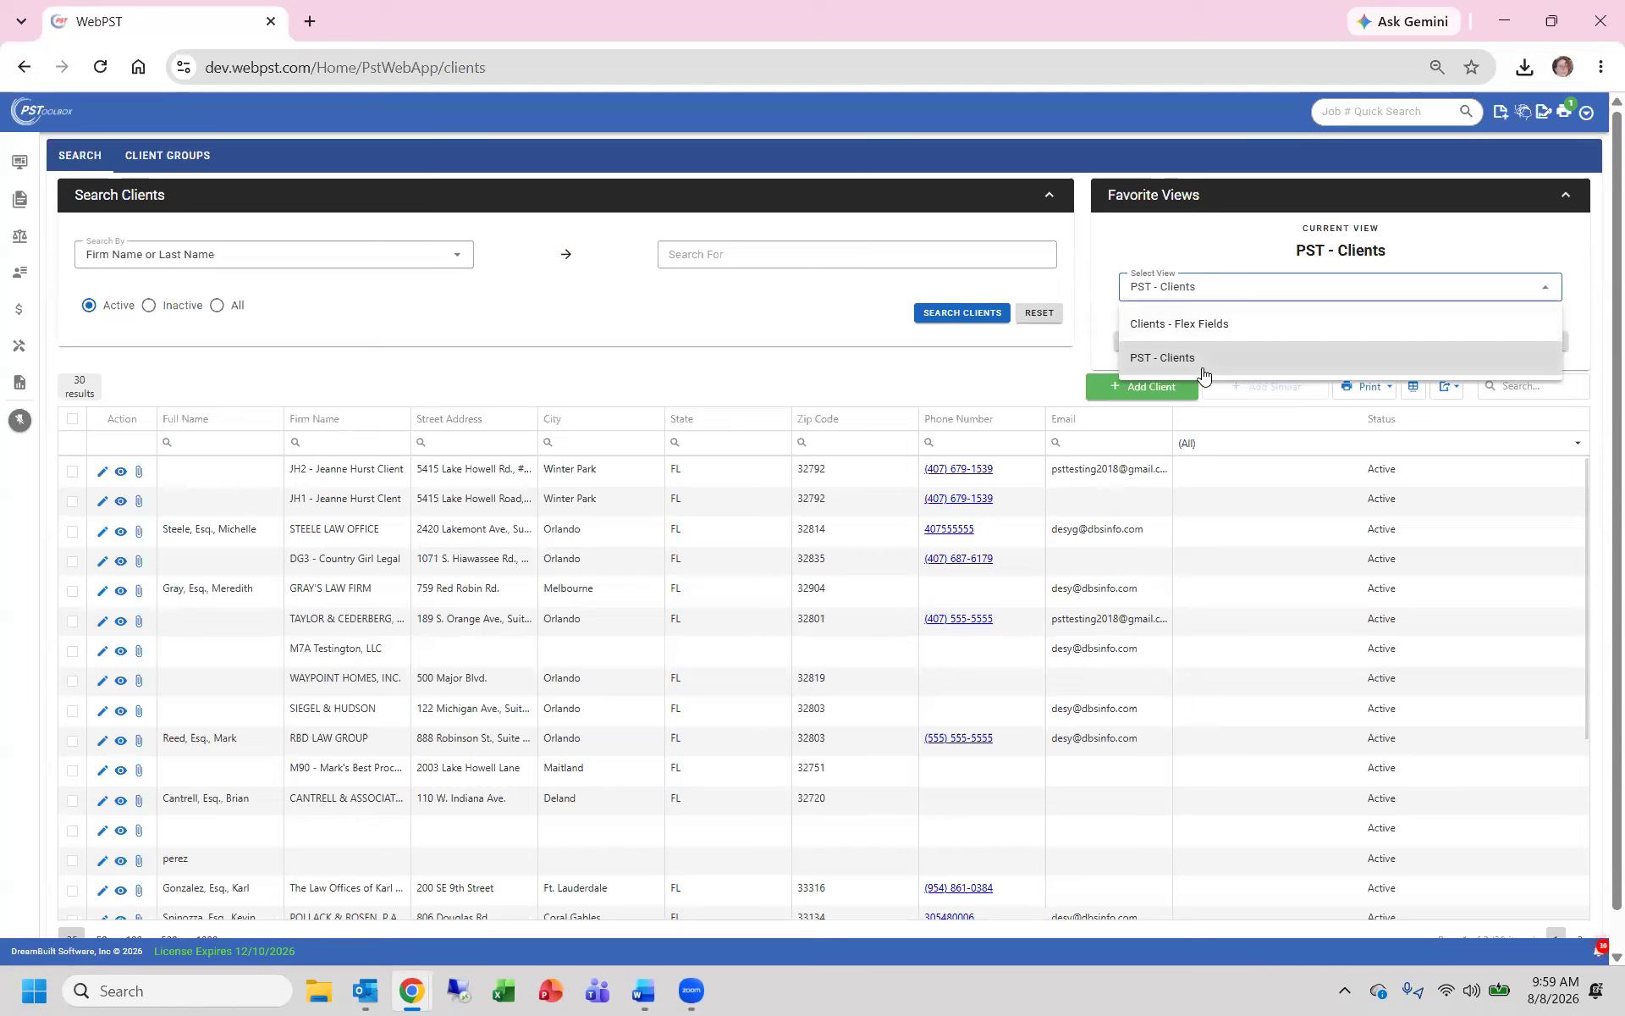
{"action": "left_click", "coordinate": [1227, 362]}
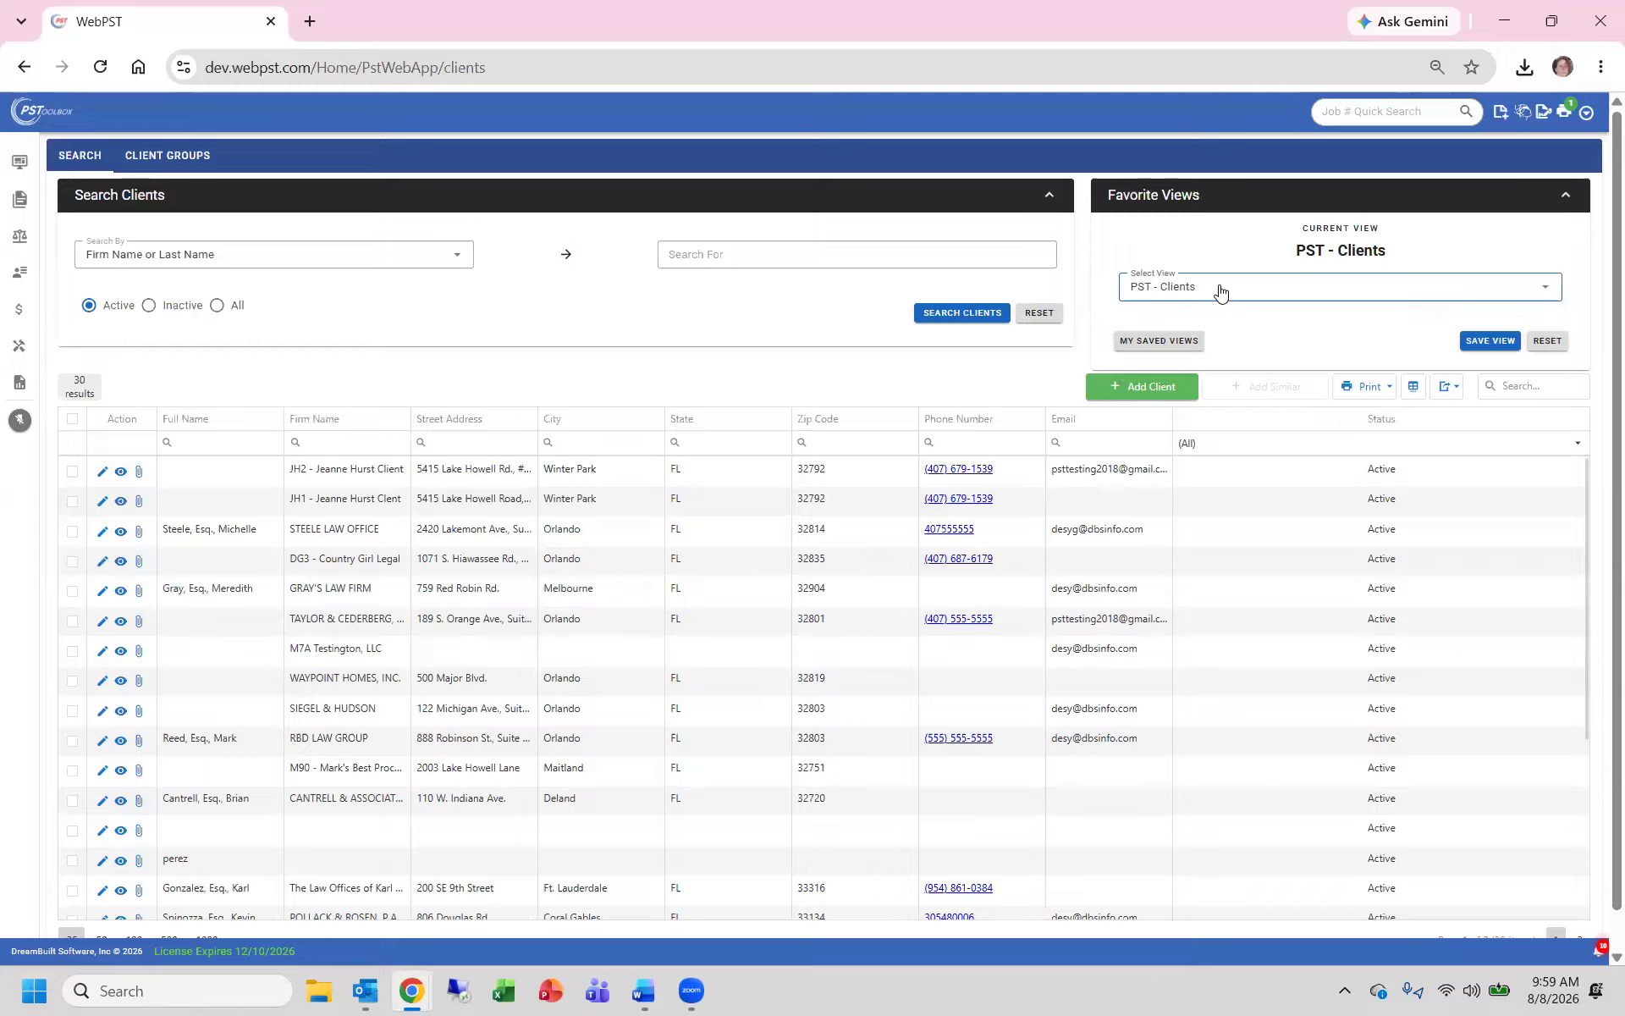
{"action": "left_click", "coordinate": [1414, 388]}
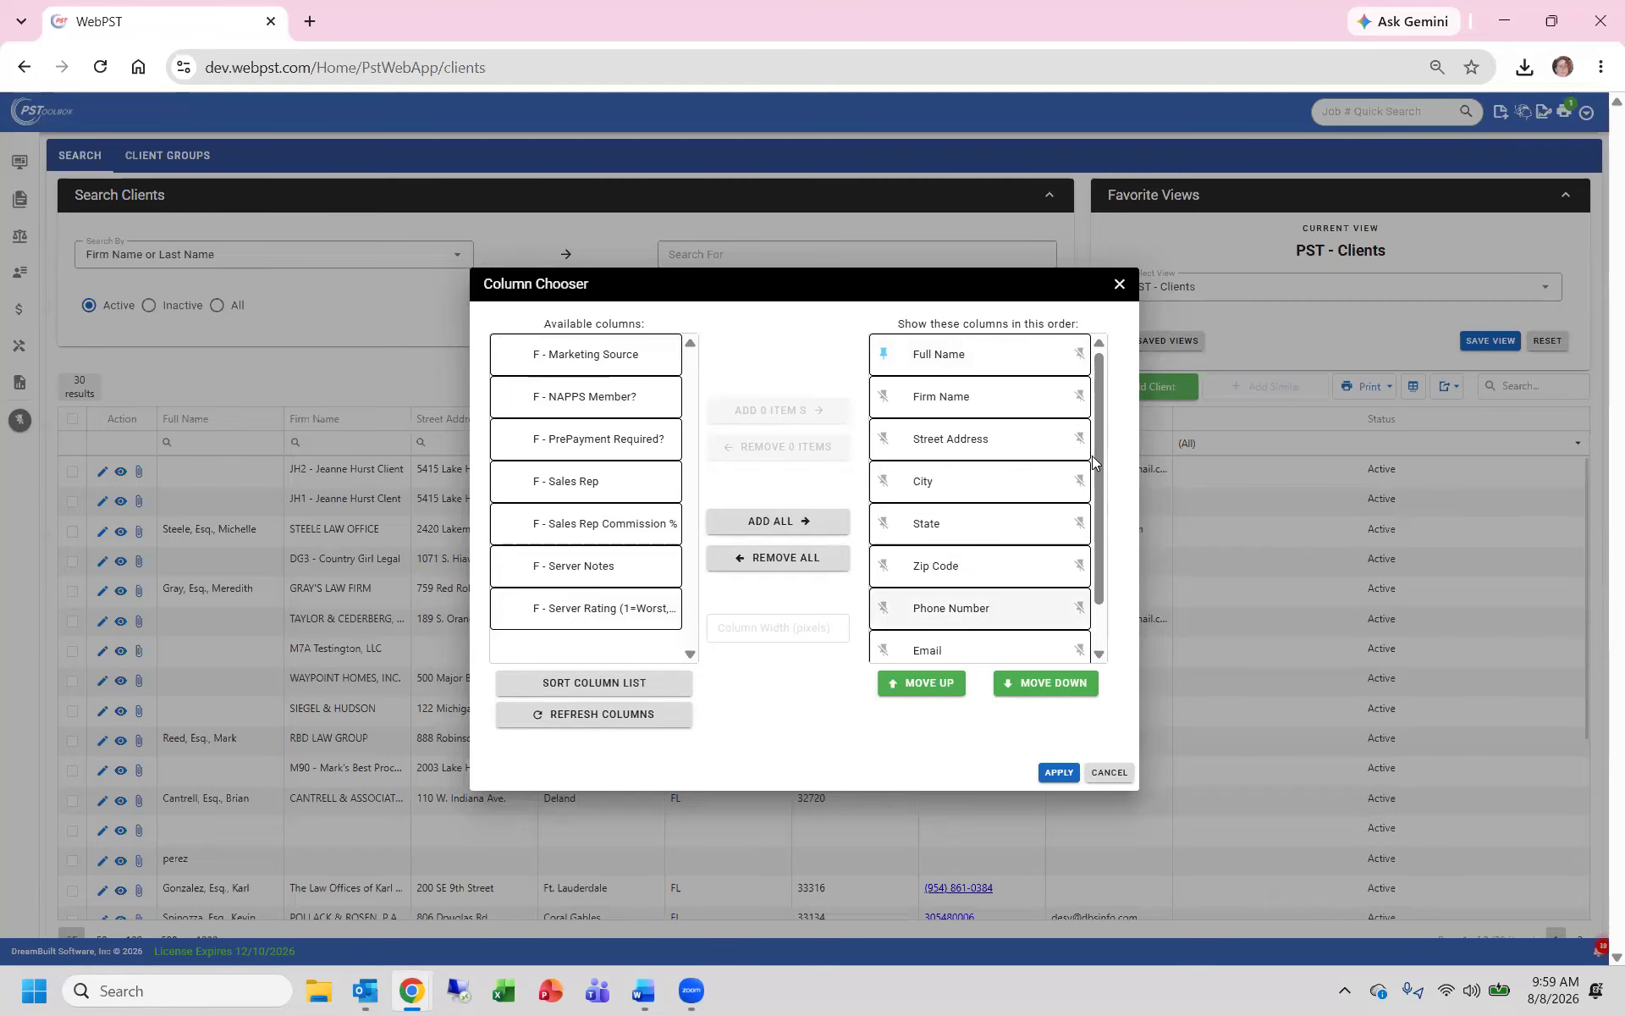
{"action": "scroll", "coordinate": [1100, 423], "scroll_direction": "down", "scroll_amount": 1}
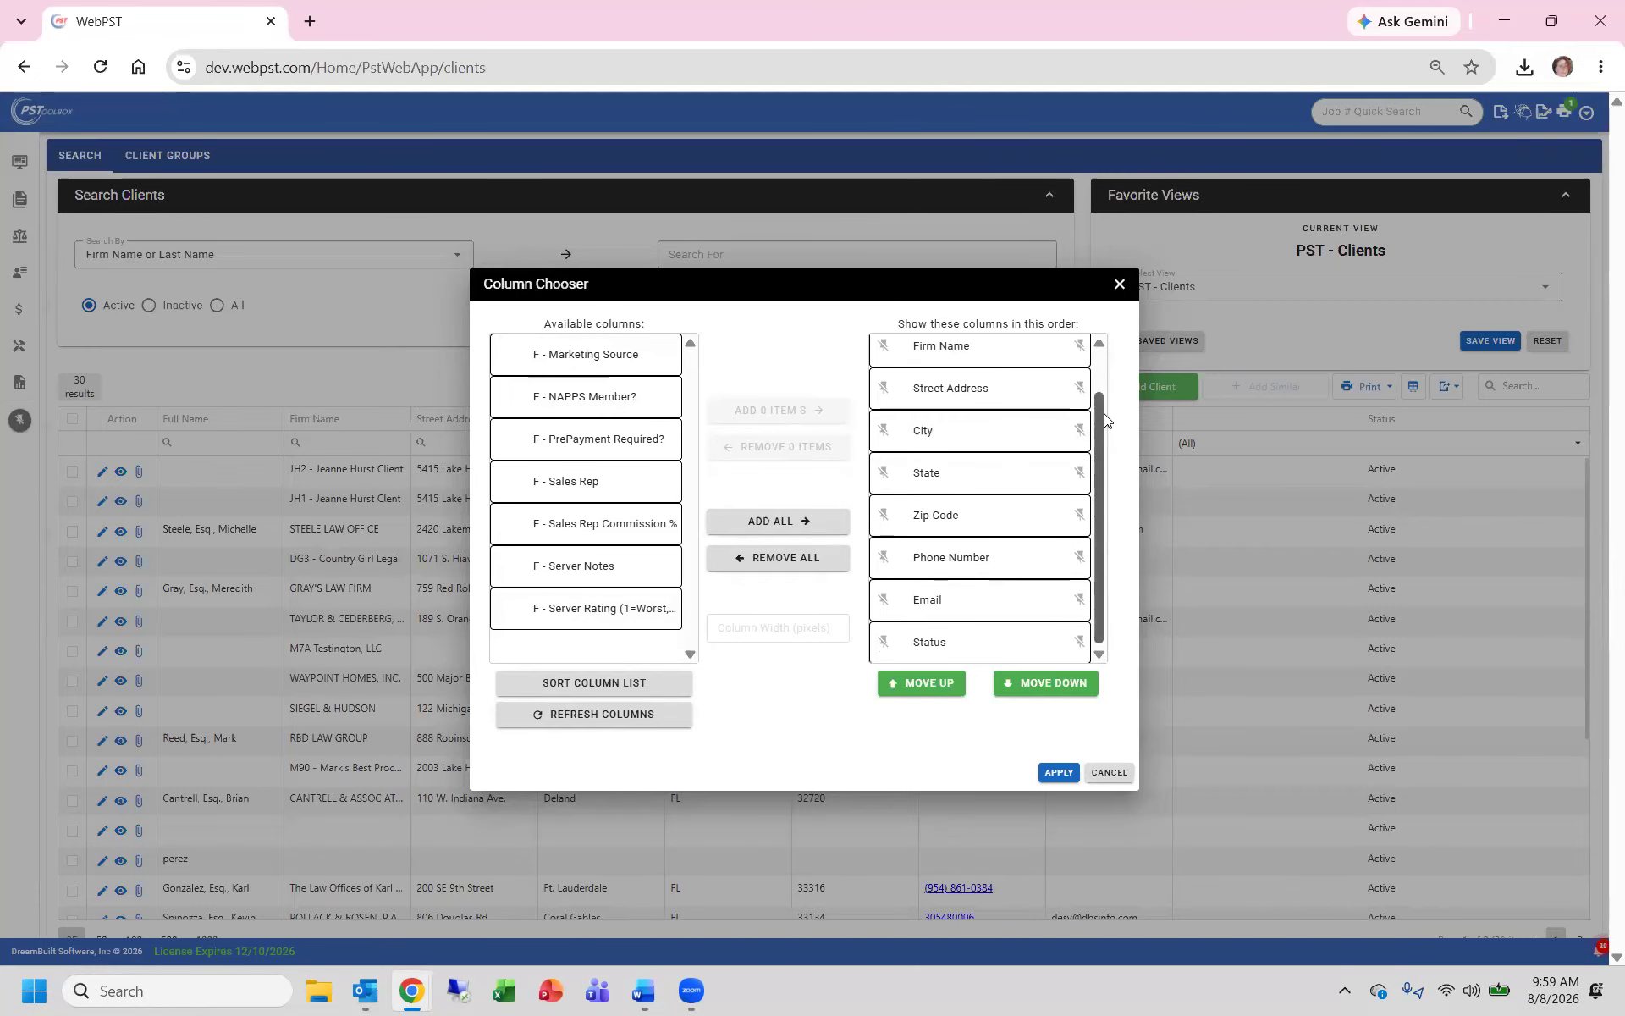
{"action": "scroll", "coordinate": [1110, 392], "scroll_direction": "up", "scroll_amount": 1}
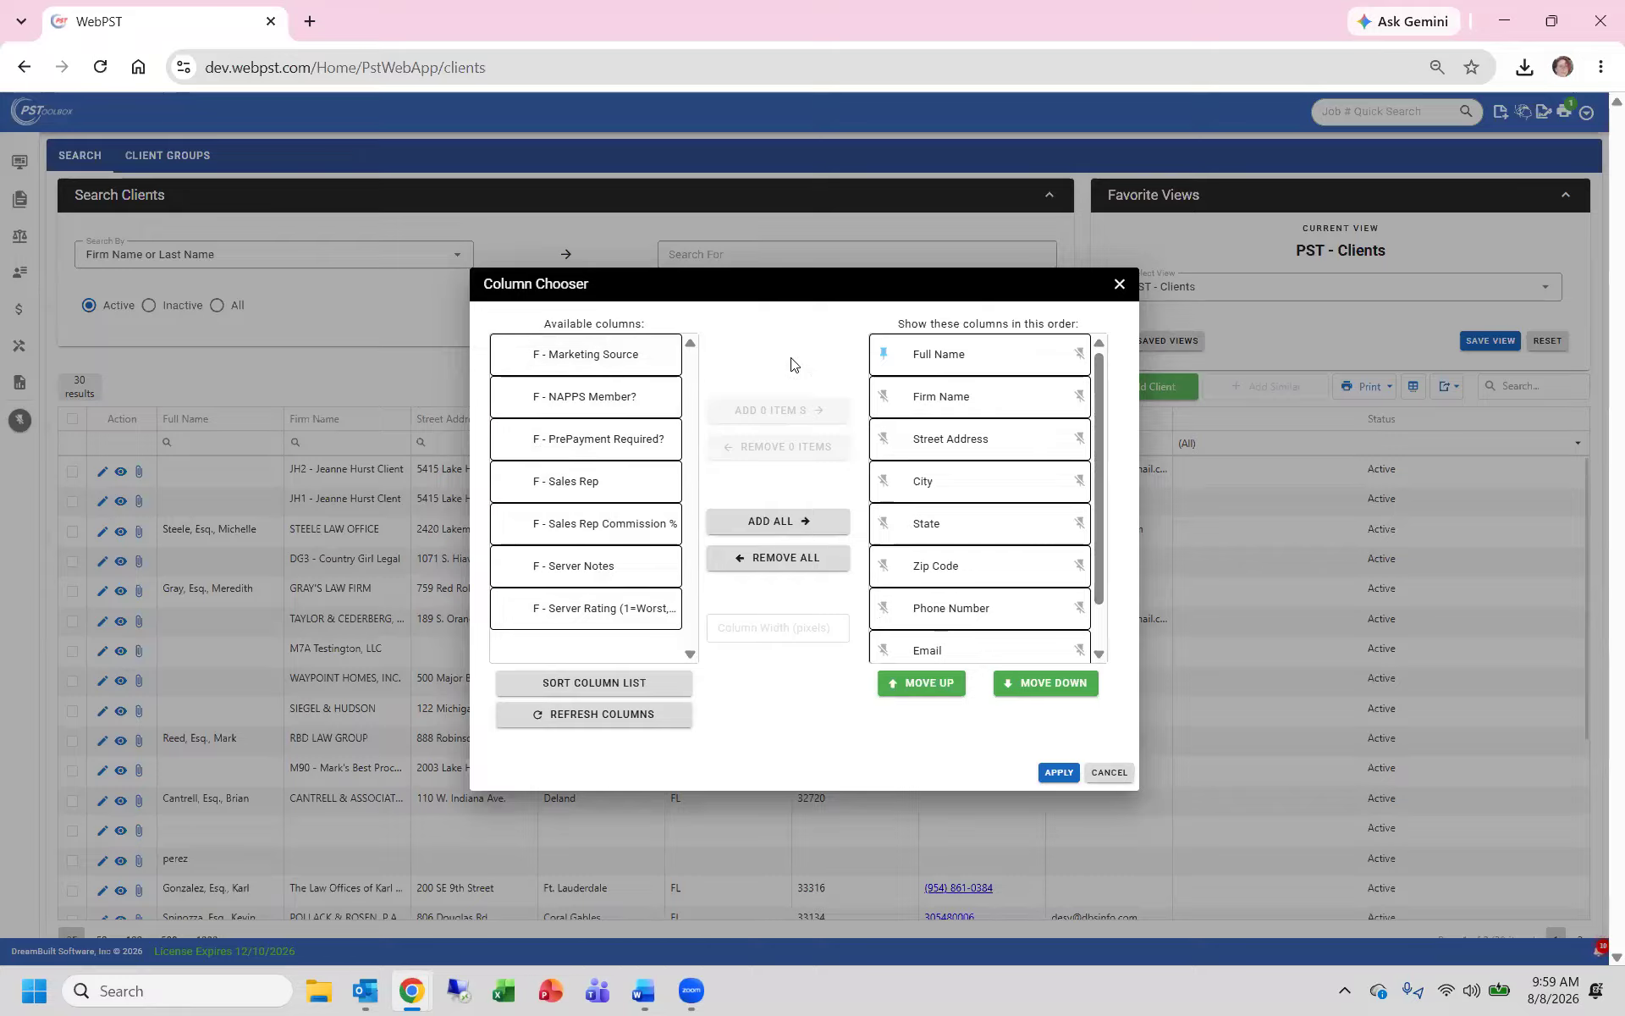
{"action": "left_click", "coordinate": [596, 356]}
{"action": "left_click", "coordinate": [772, 414]}
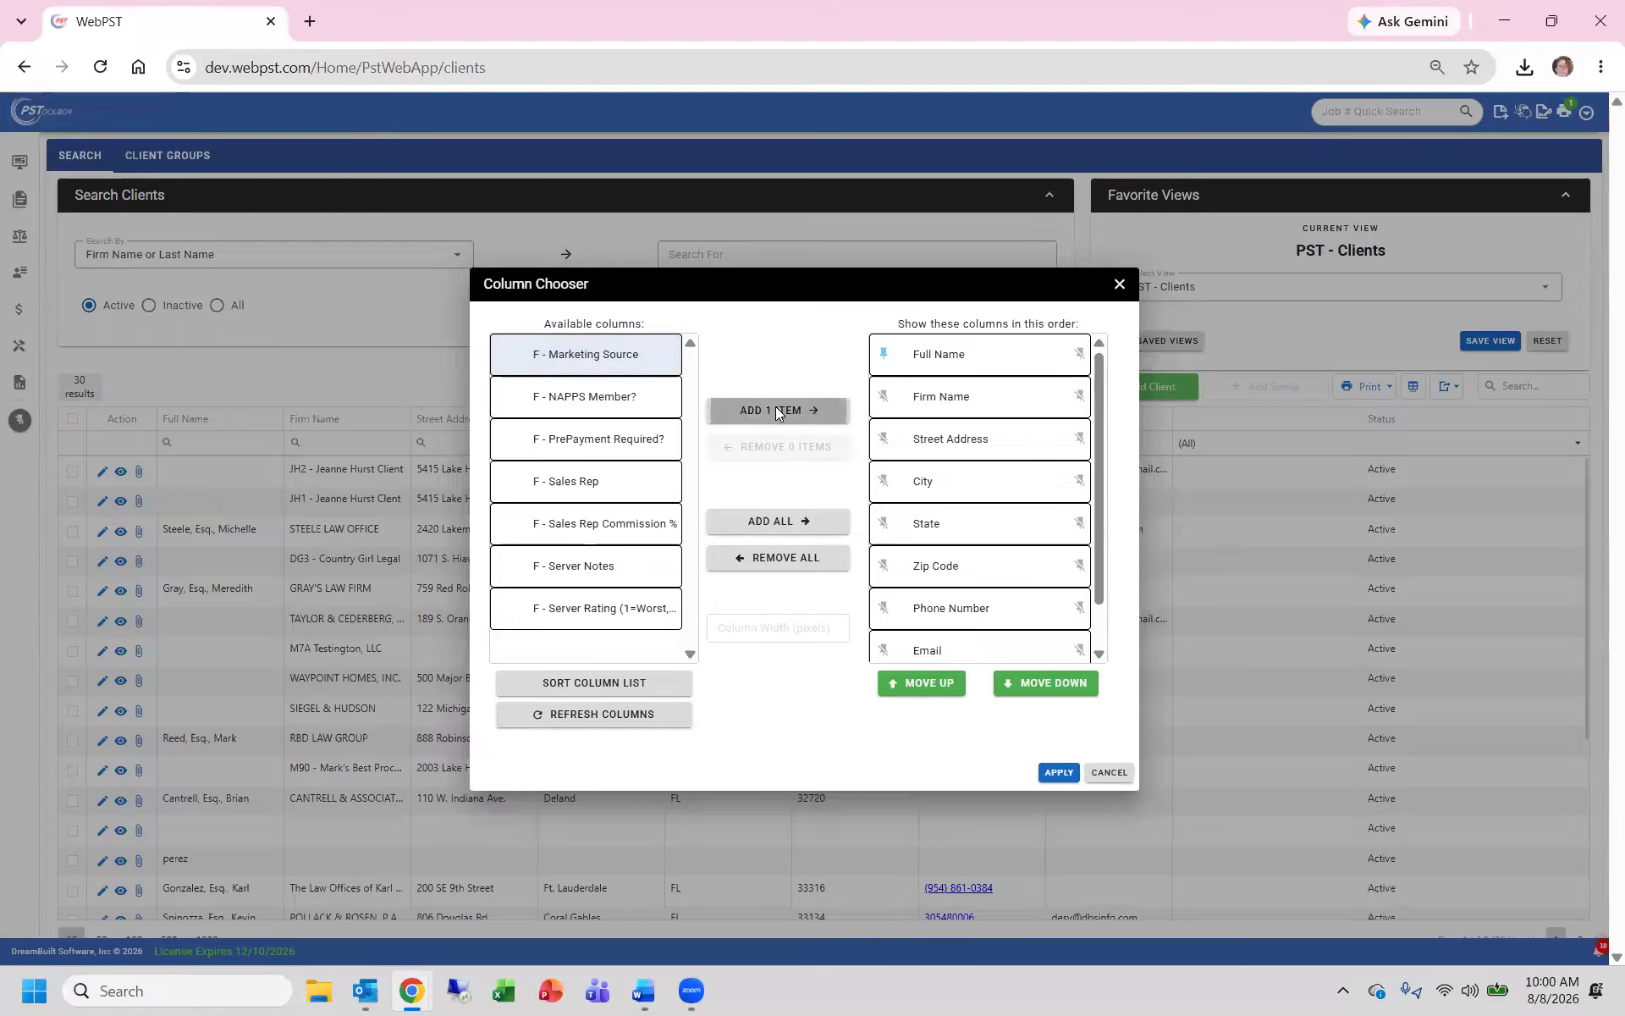
{"action": "left_click", "coordinate": [597, 355]}
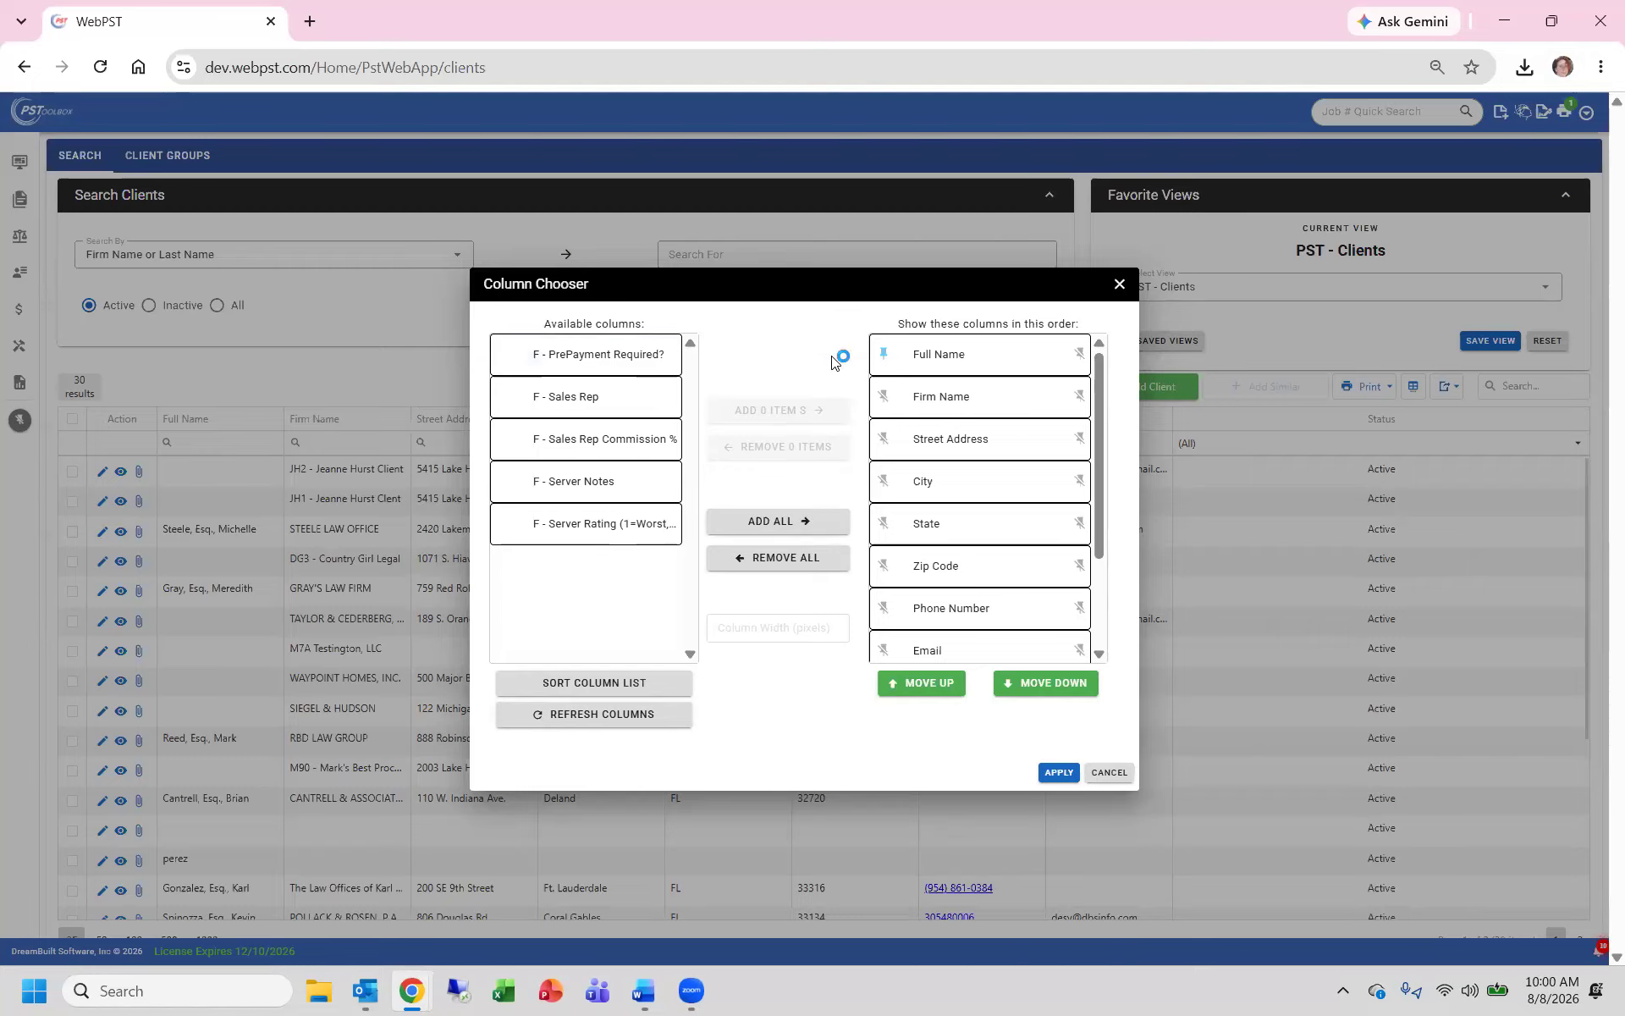
{"action": "left_click", "coordinate": [577, 357]}
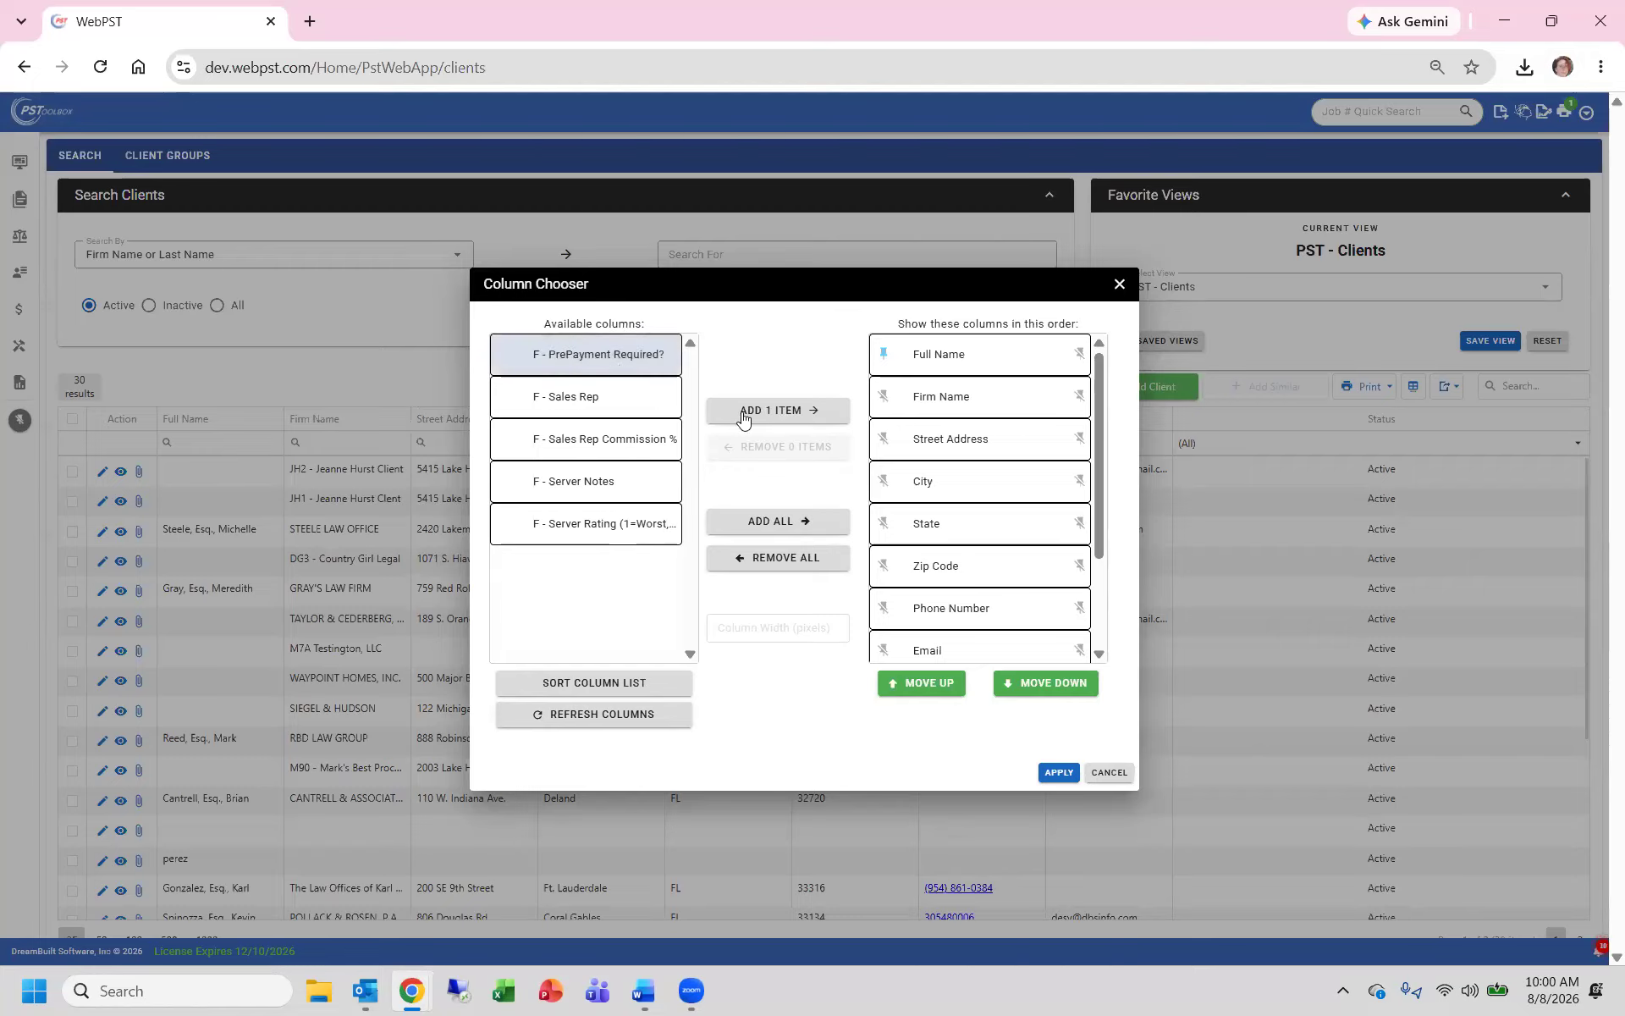
{"action": "left_click", "coordinate": [789, 409]}
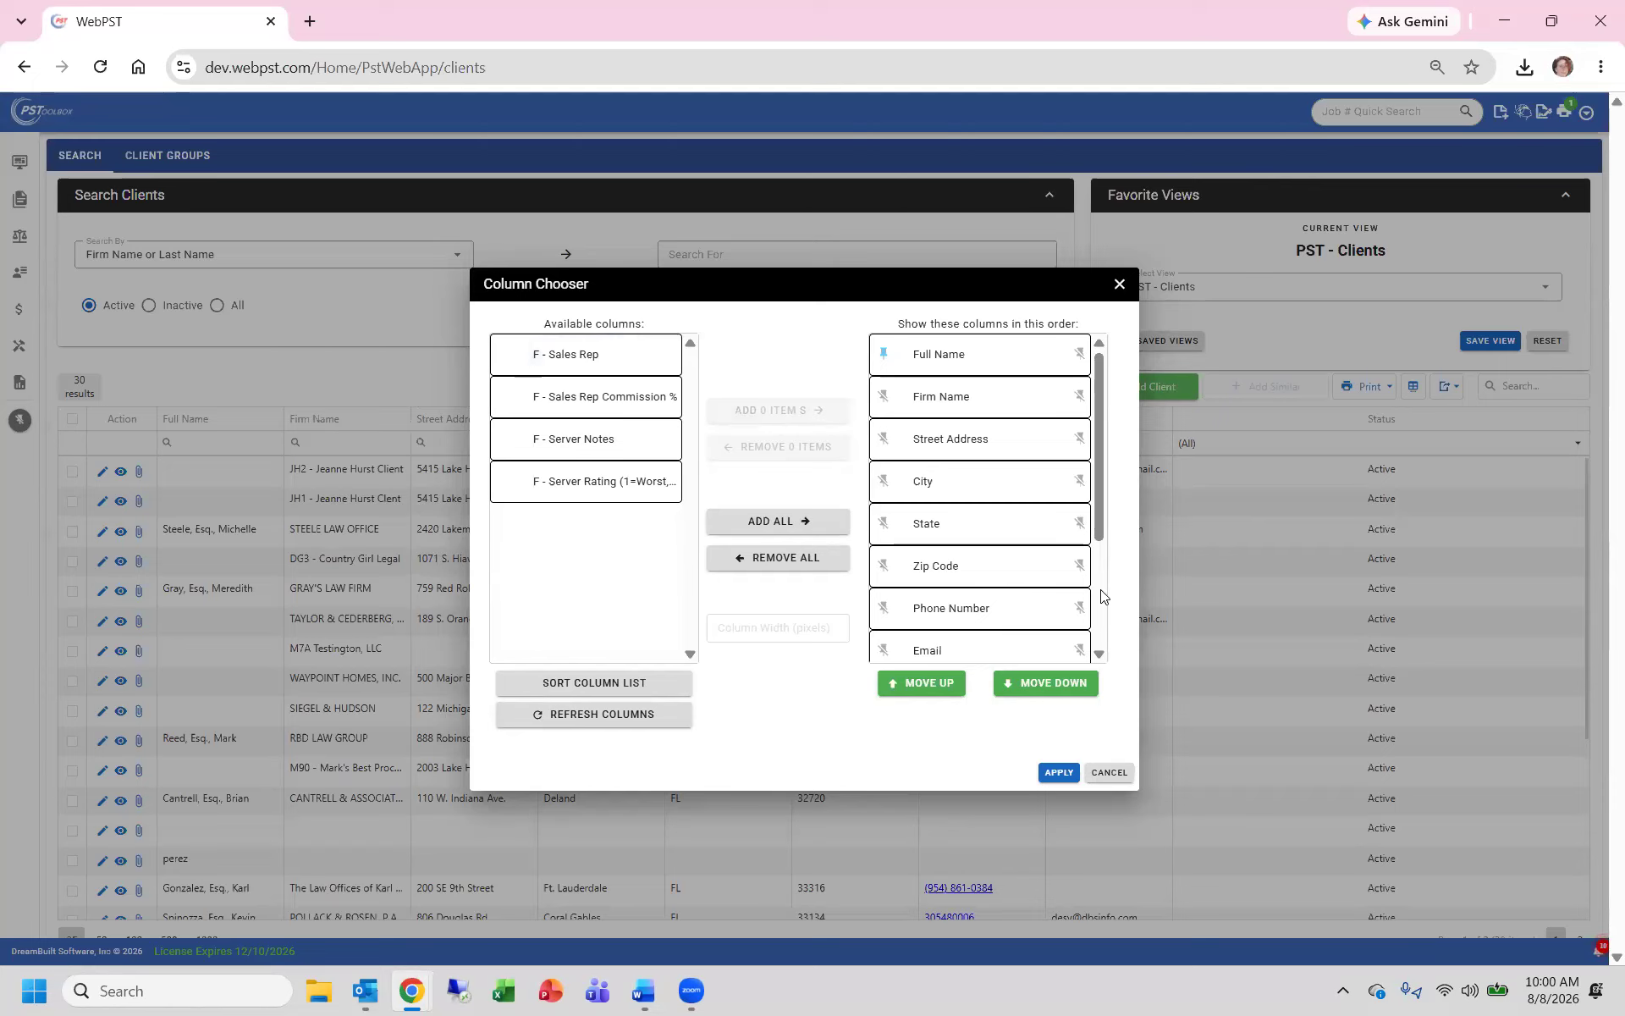
Step: Arrange the columns so F - PrePayment Required? and F - Marketing Source directly follow Firm Name in the client list, applying the column selection
{"action": "left_click_drag", "start_coordinate": [1099, 485], "coordinate": [1092, 621]}
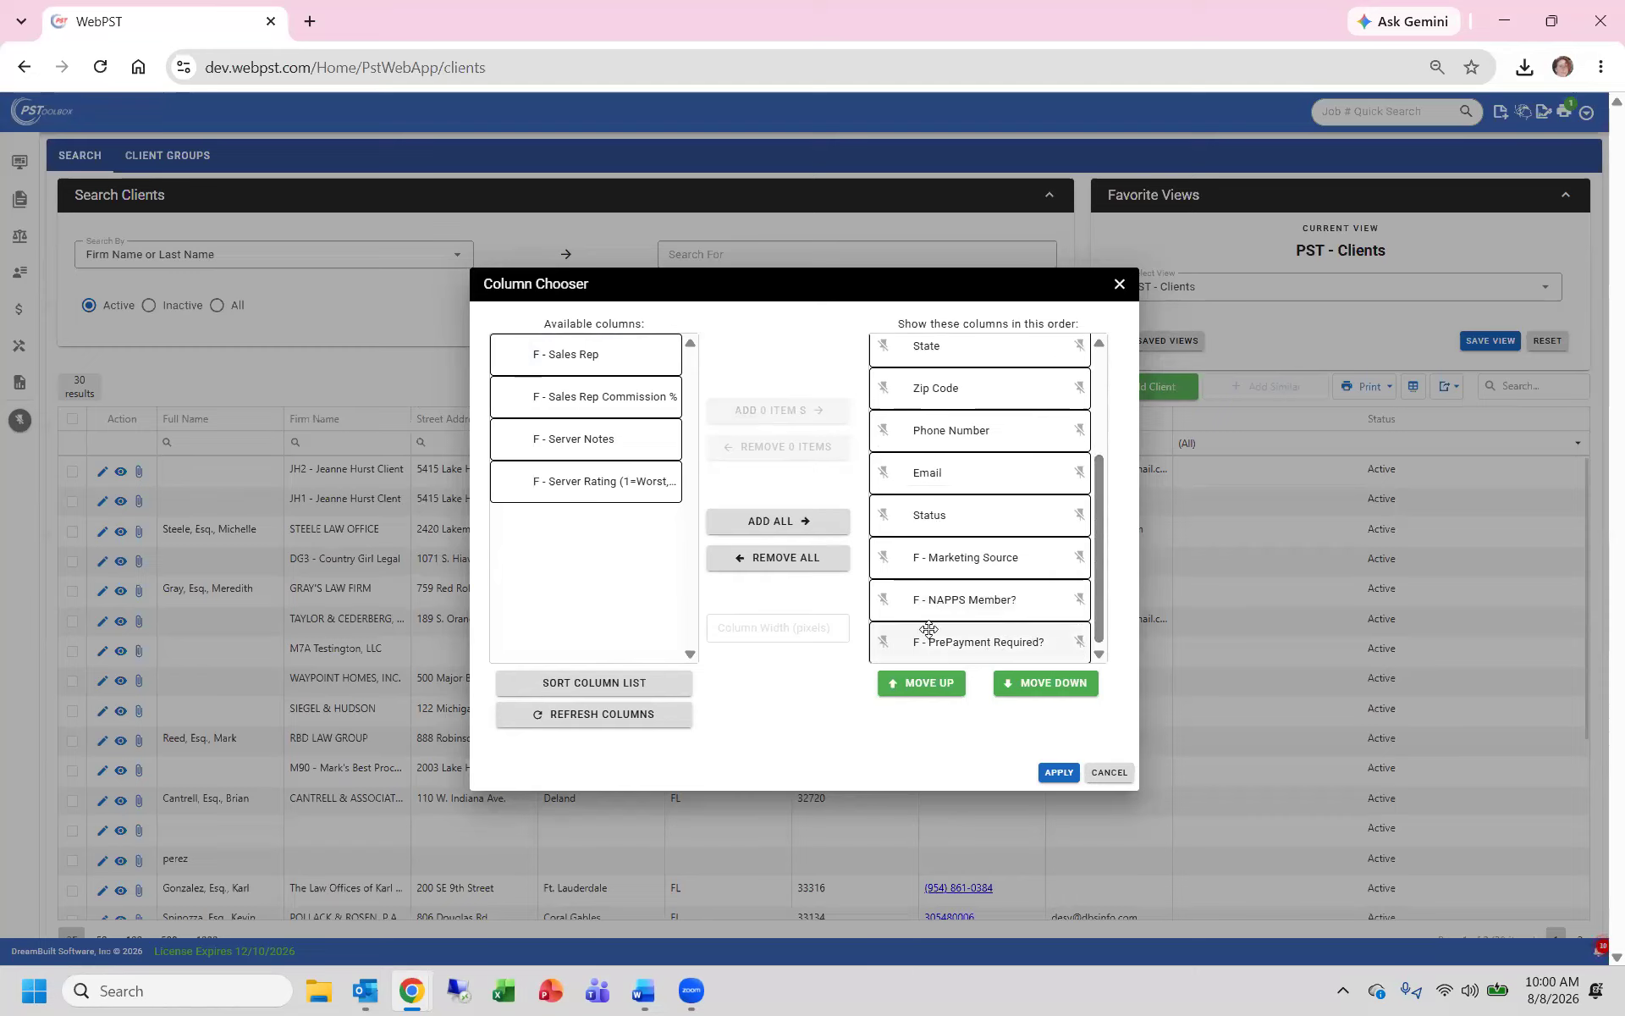
{"action": "left_click_drag", "start_coordinate": [997, 648], "coordinate": [1045, 419]}
{"action": "left_click_drag", "start_coordinate": [1098, 482], "coordinate": [1101, 351]}
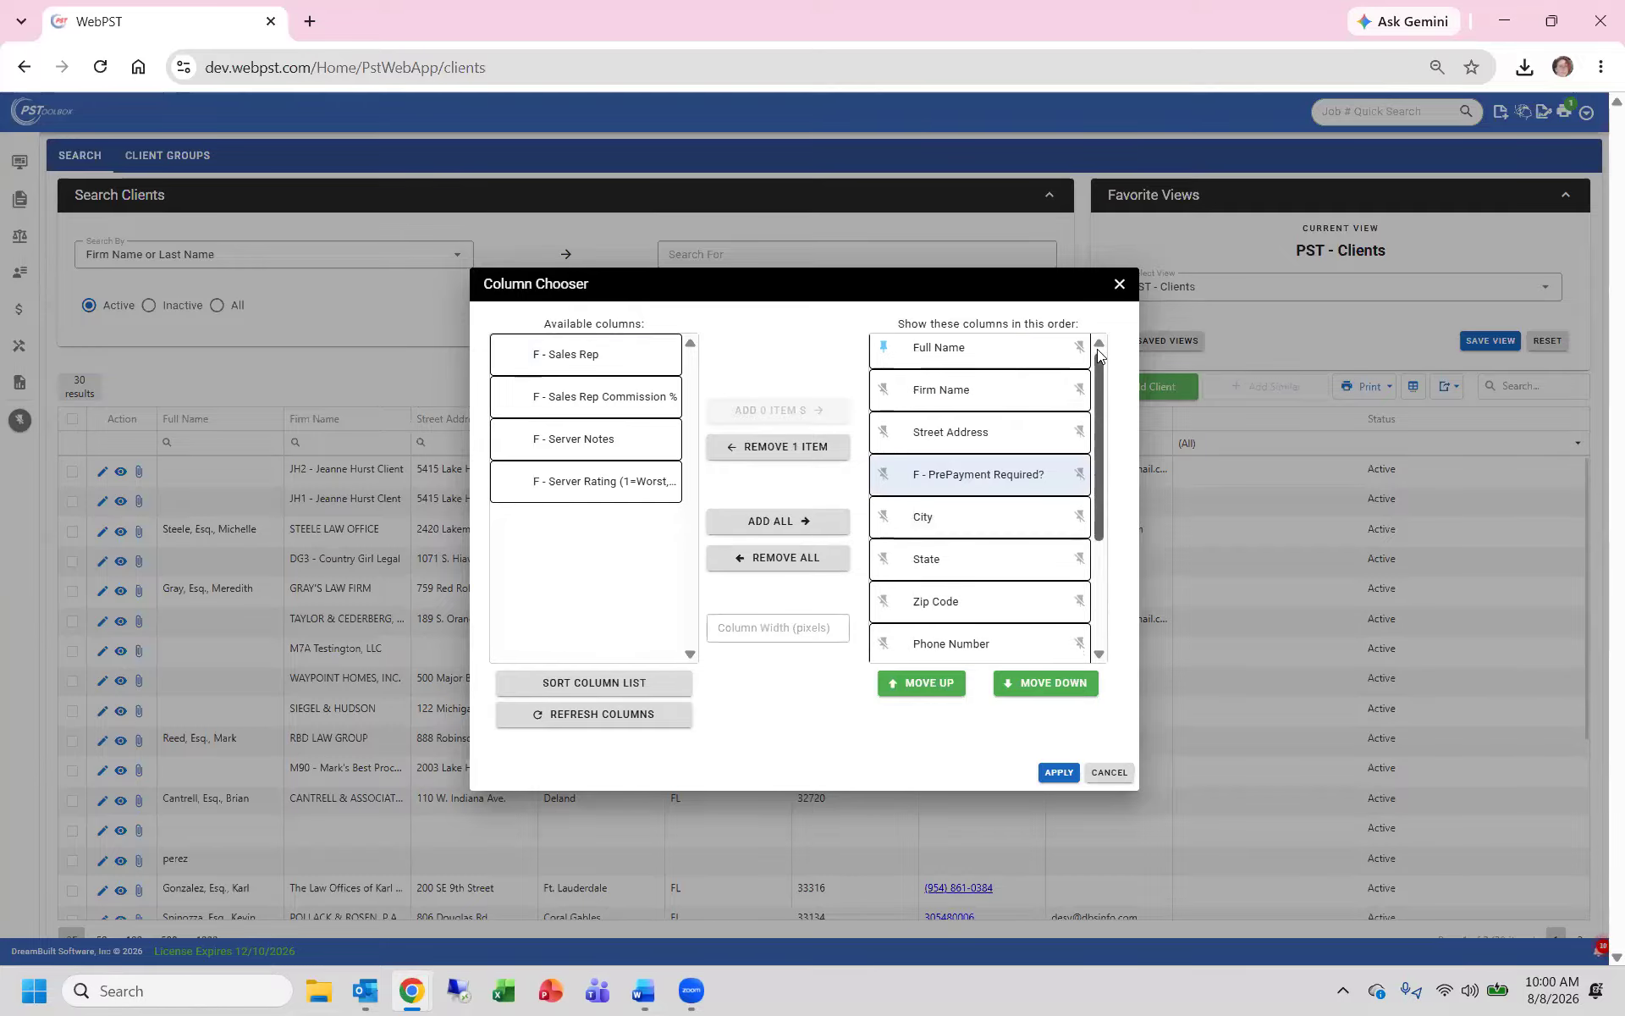
{"action": "left_click_drag", "start_coordinate": [952, 483], "coordinate": [956, 439]}
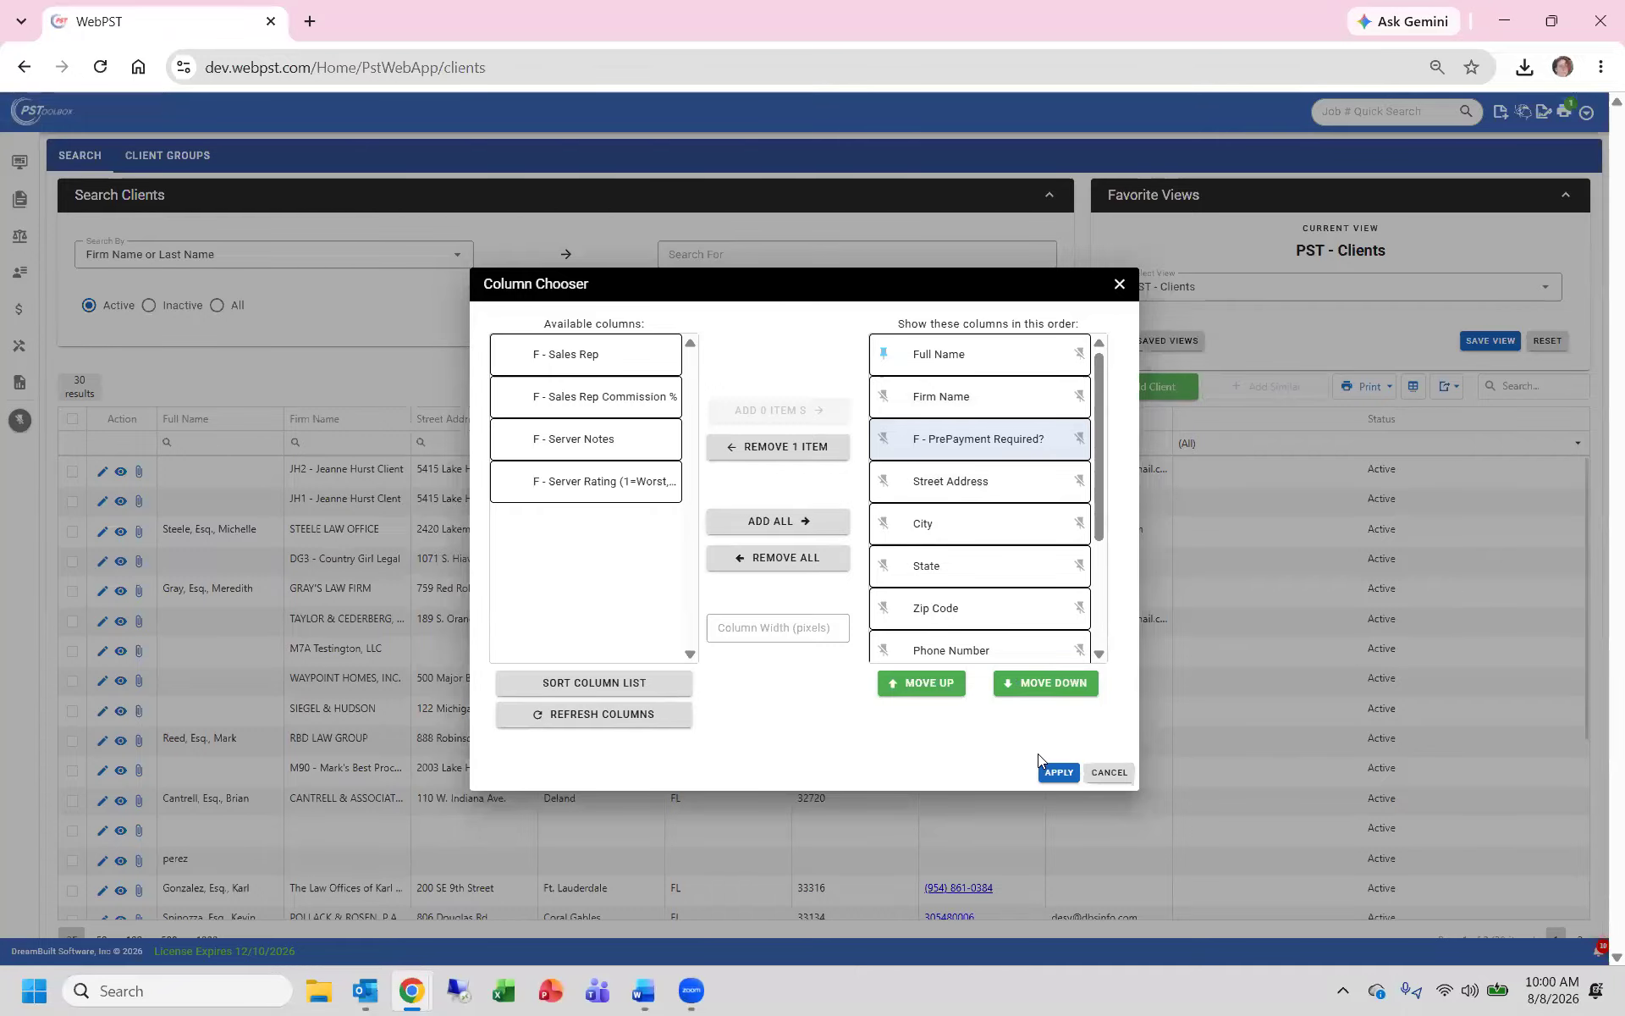
{"action": "left_click", "coordinate": [1059, 772]}
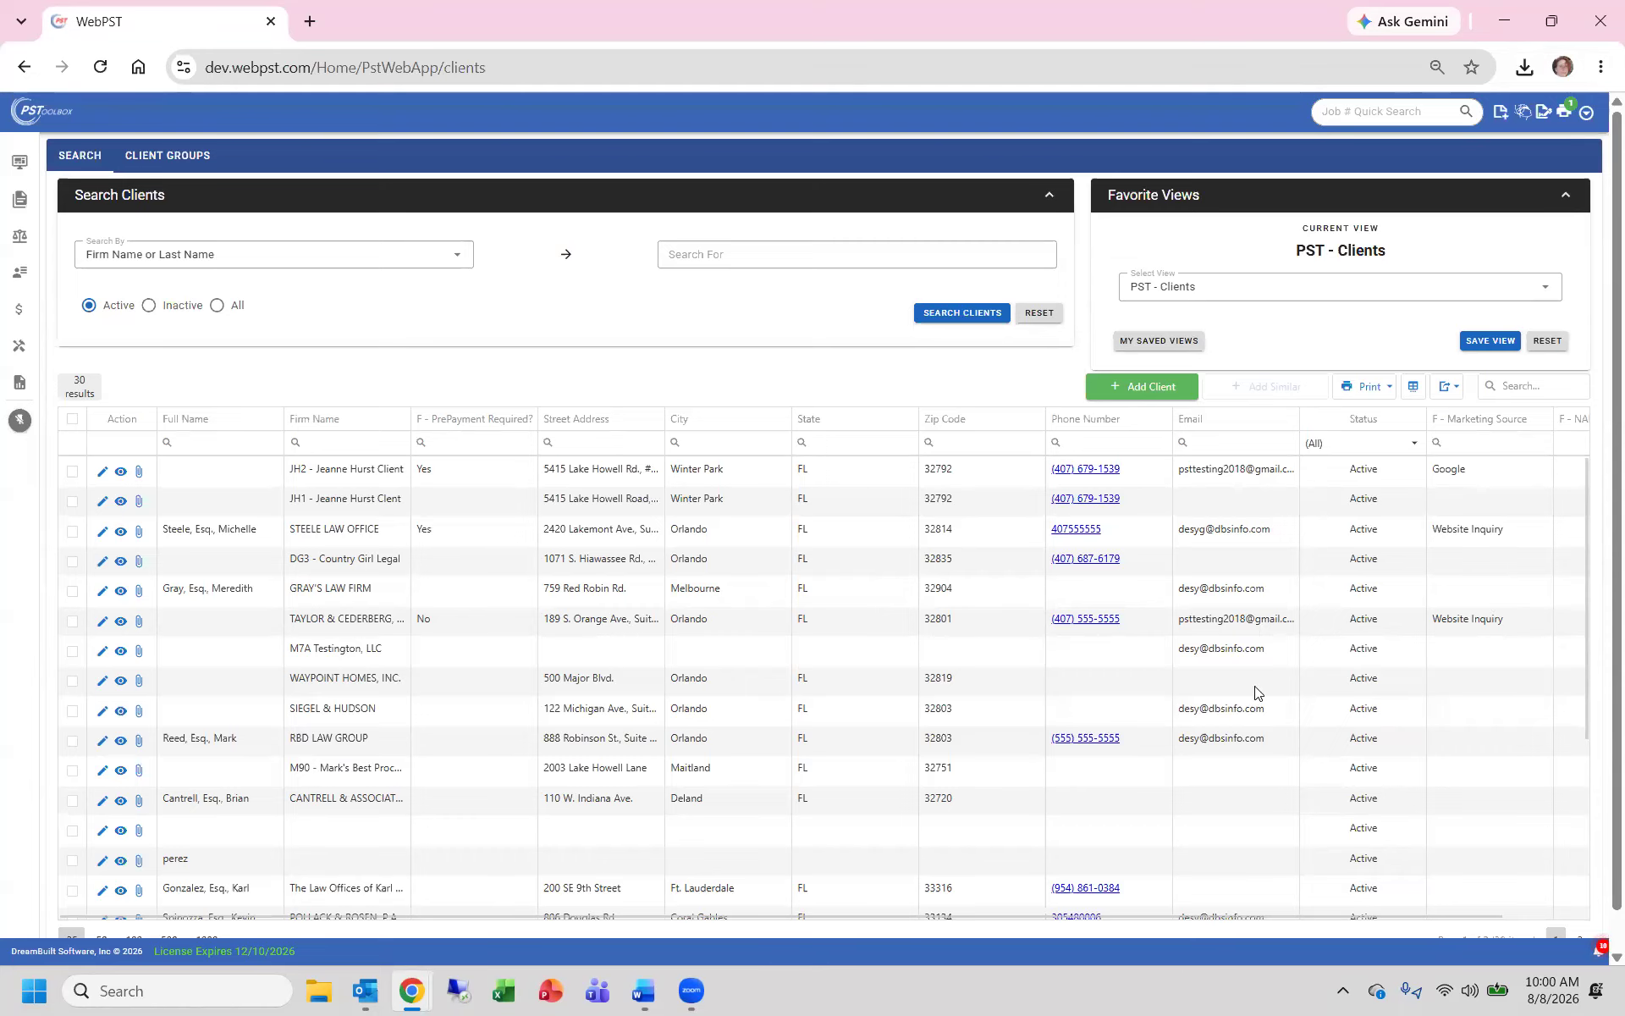
{"action": "left_click_drag", "start_coordinate": [1465, 422], "coordinate": [510, 445]}
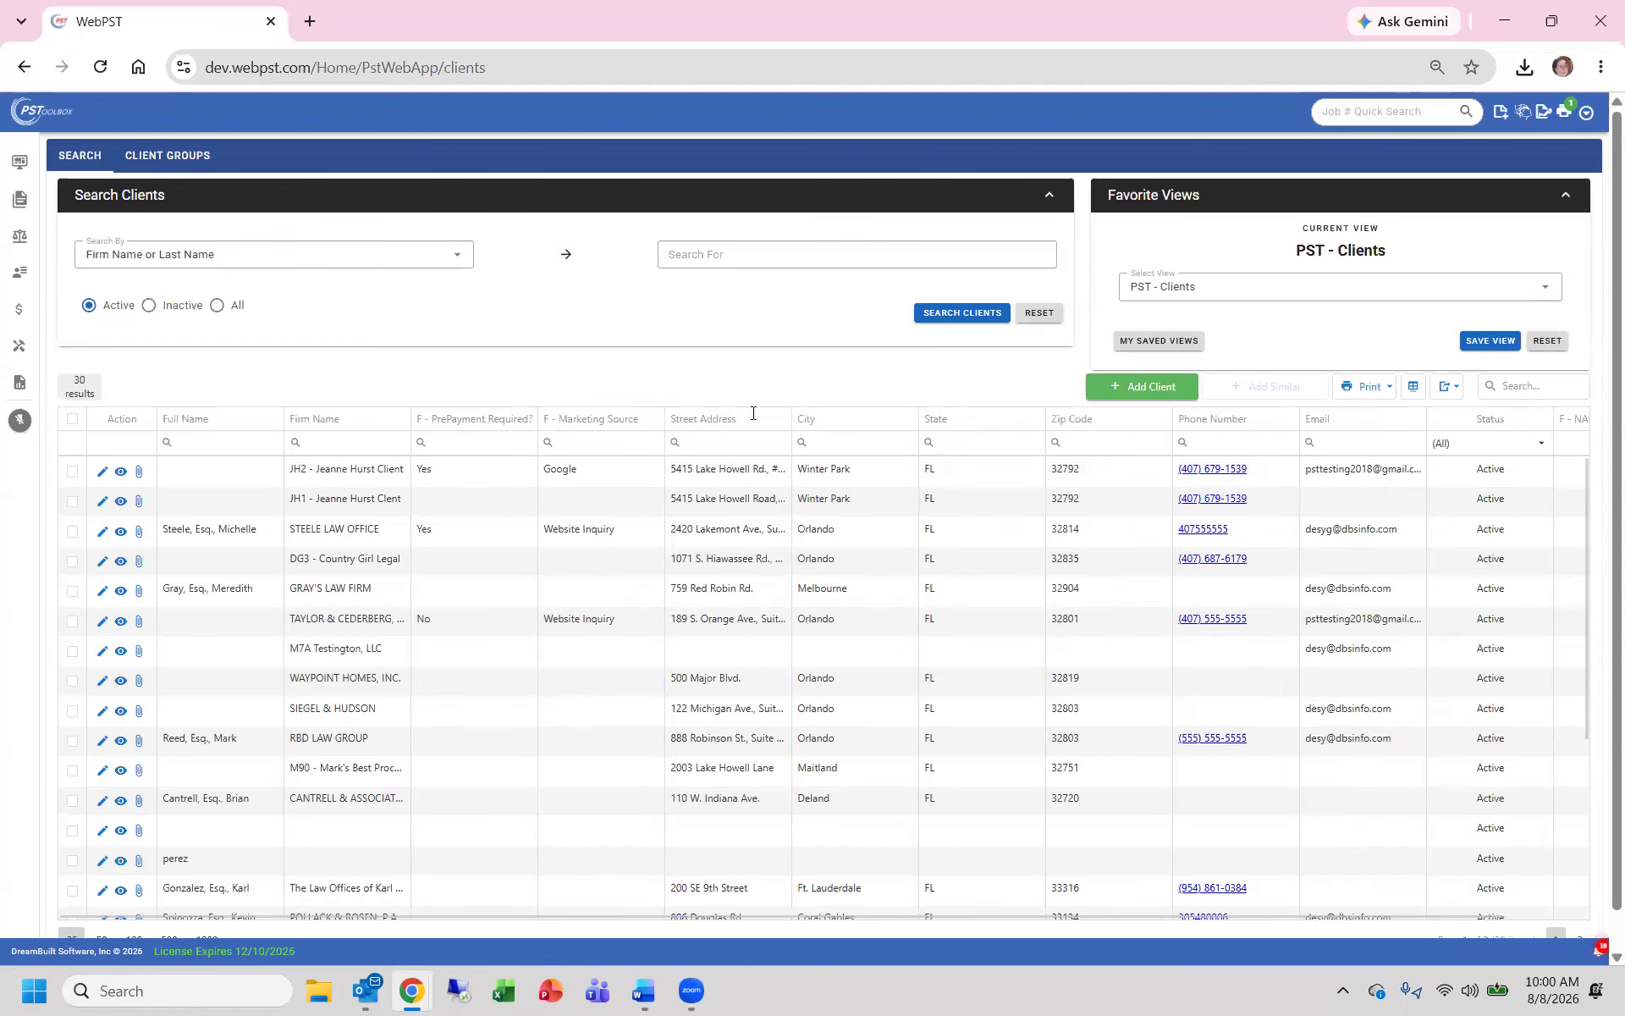
Step: Filter the client list by "ye" in the F - PrePayment Required? column, and clear the filter
{"action": "left_click", "coordinate": [469, 444]}
{"action": "type", "text": "ye"}
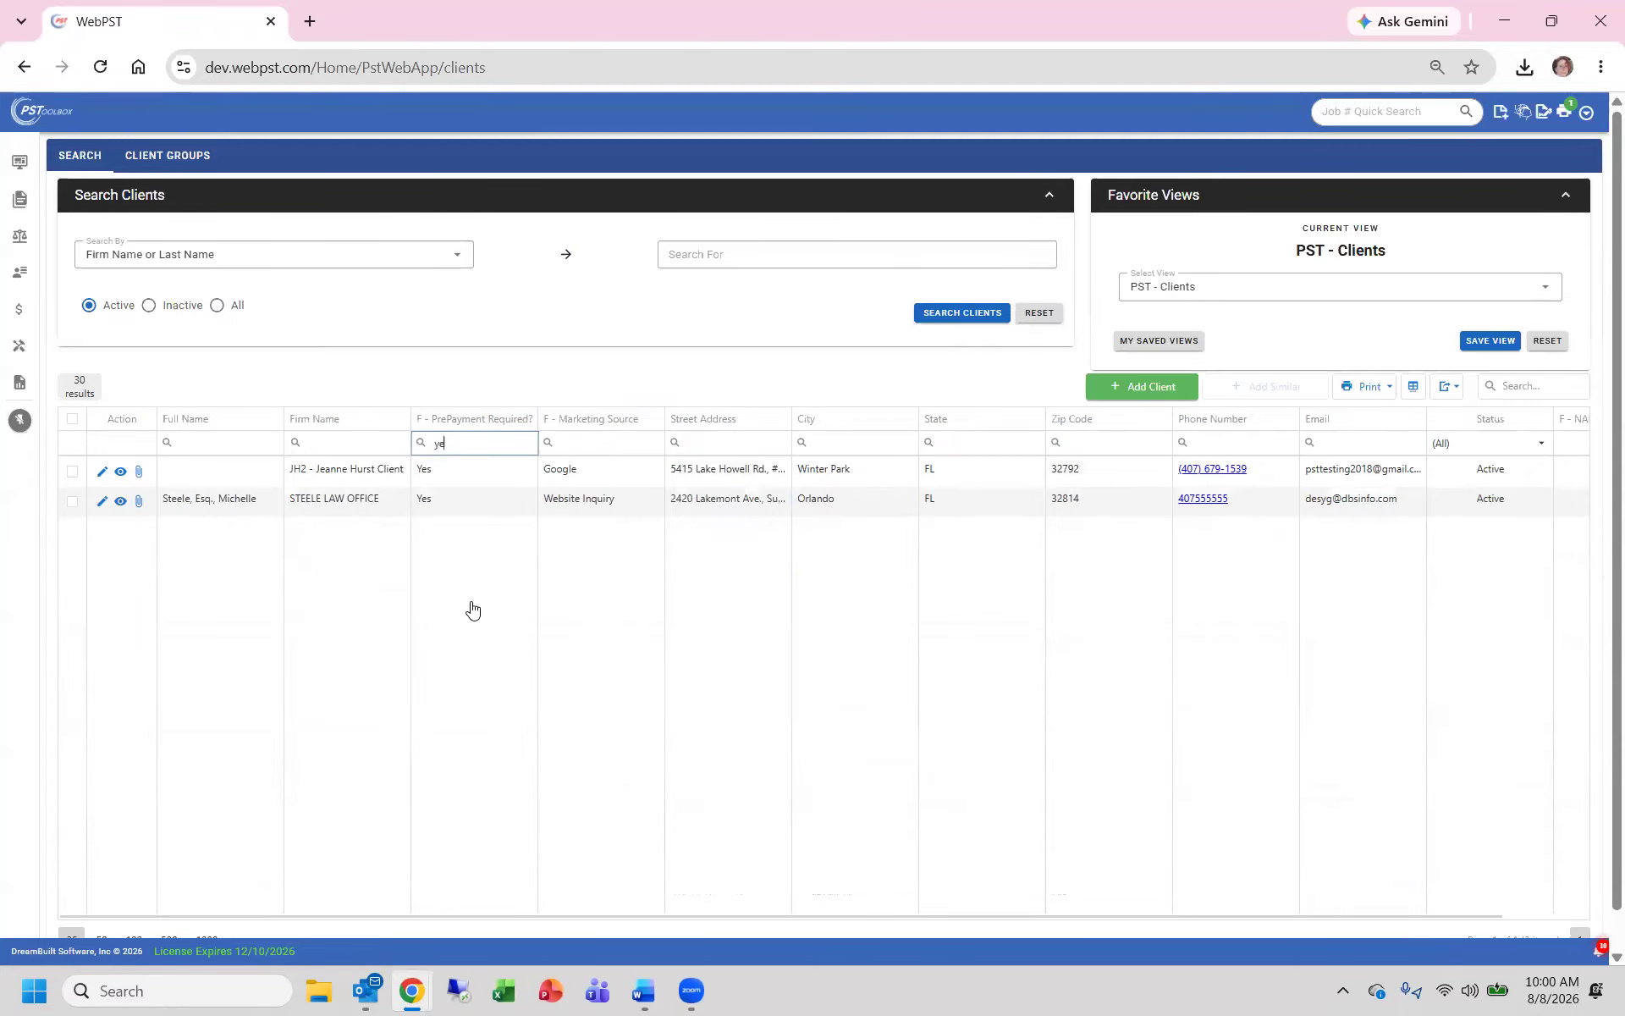
{"action": "key", "text": "BackSpace"}
{"action": "key", "text": "BackSpace"}
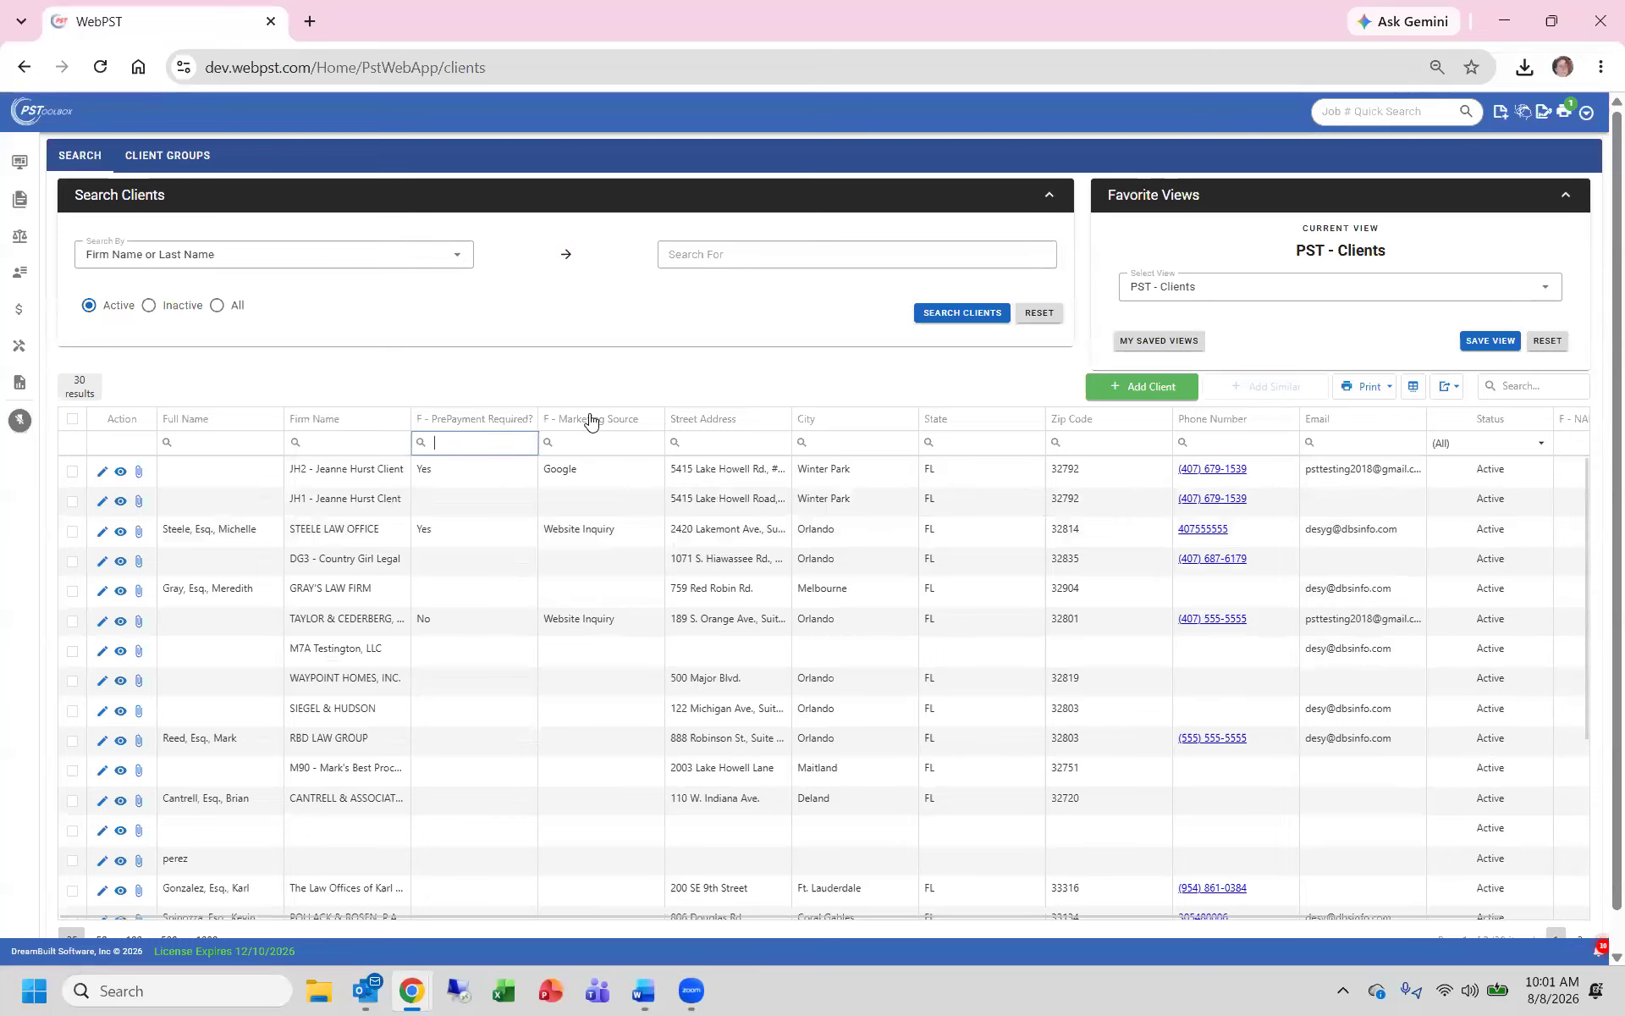
Step: Sort the client list by F - Marketing Source in ascending order and open the export options
{"action": "left_click", "coordinate": [589, 418]}
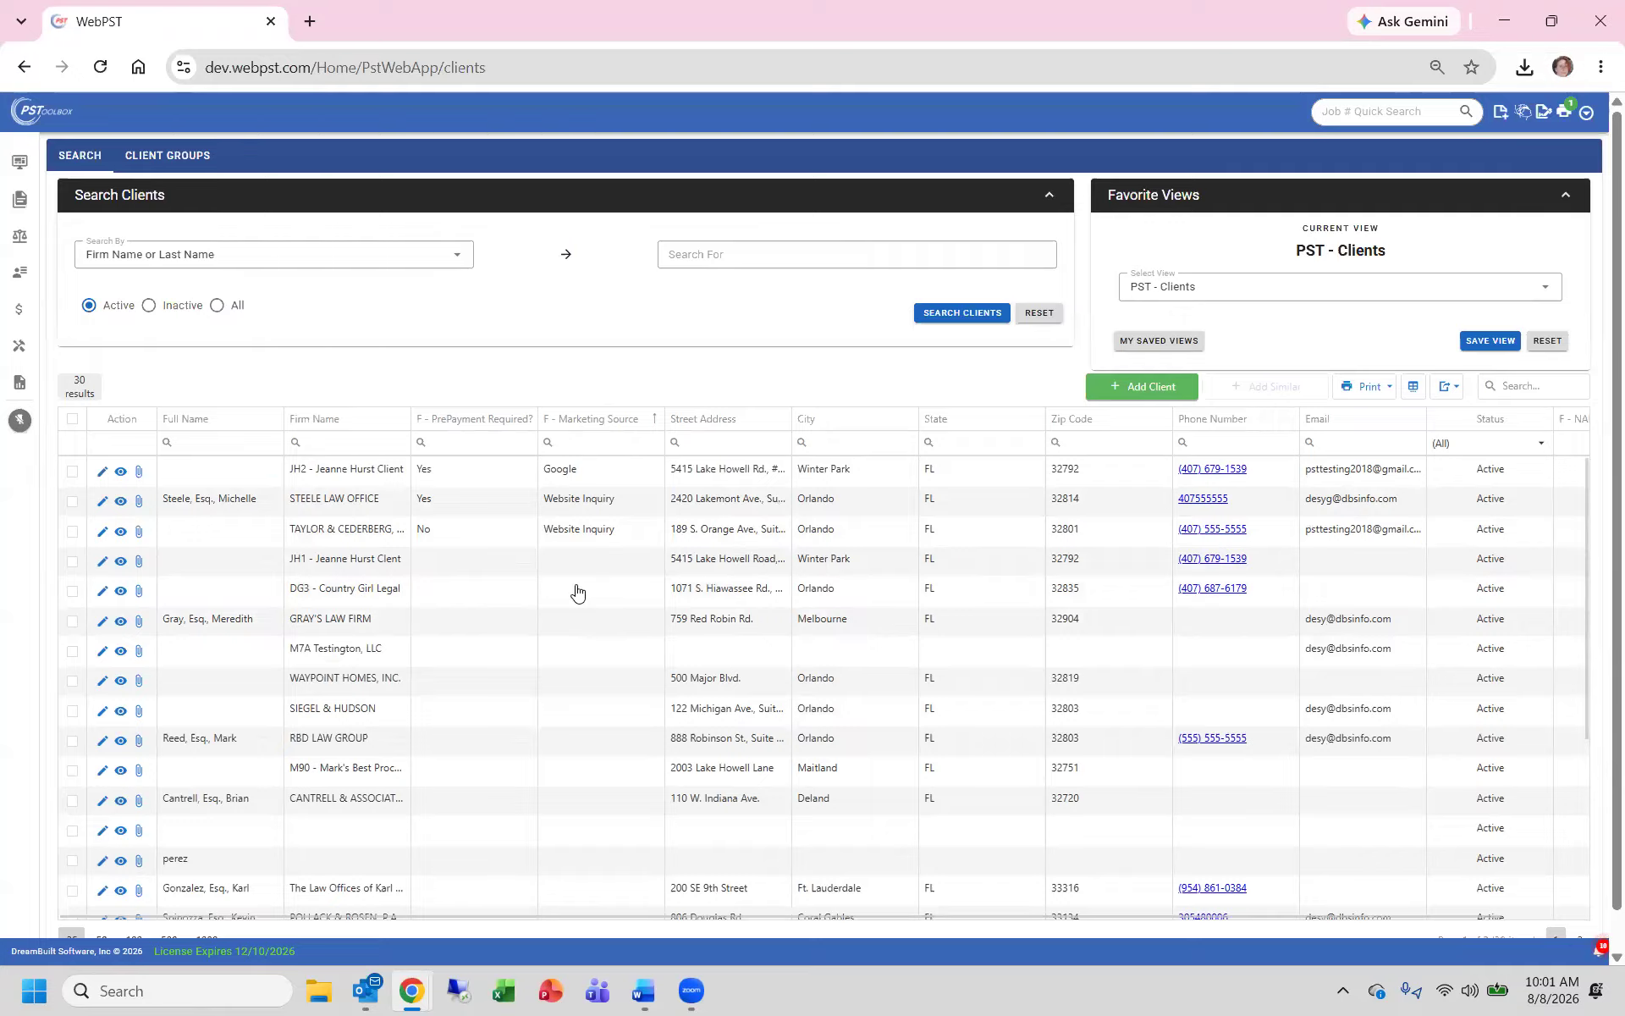
{"action": "left_click", "coordinate": [1452, 388]}
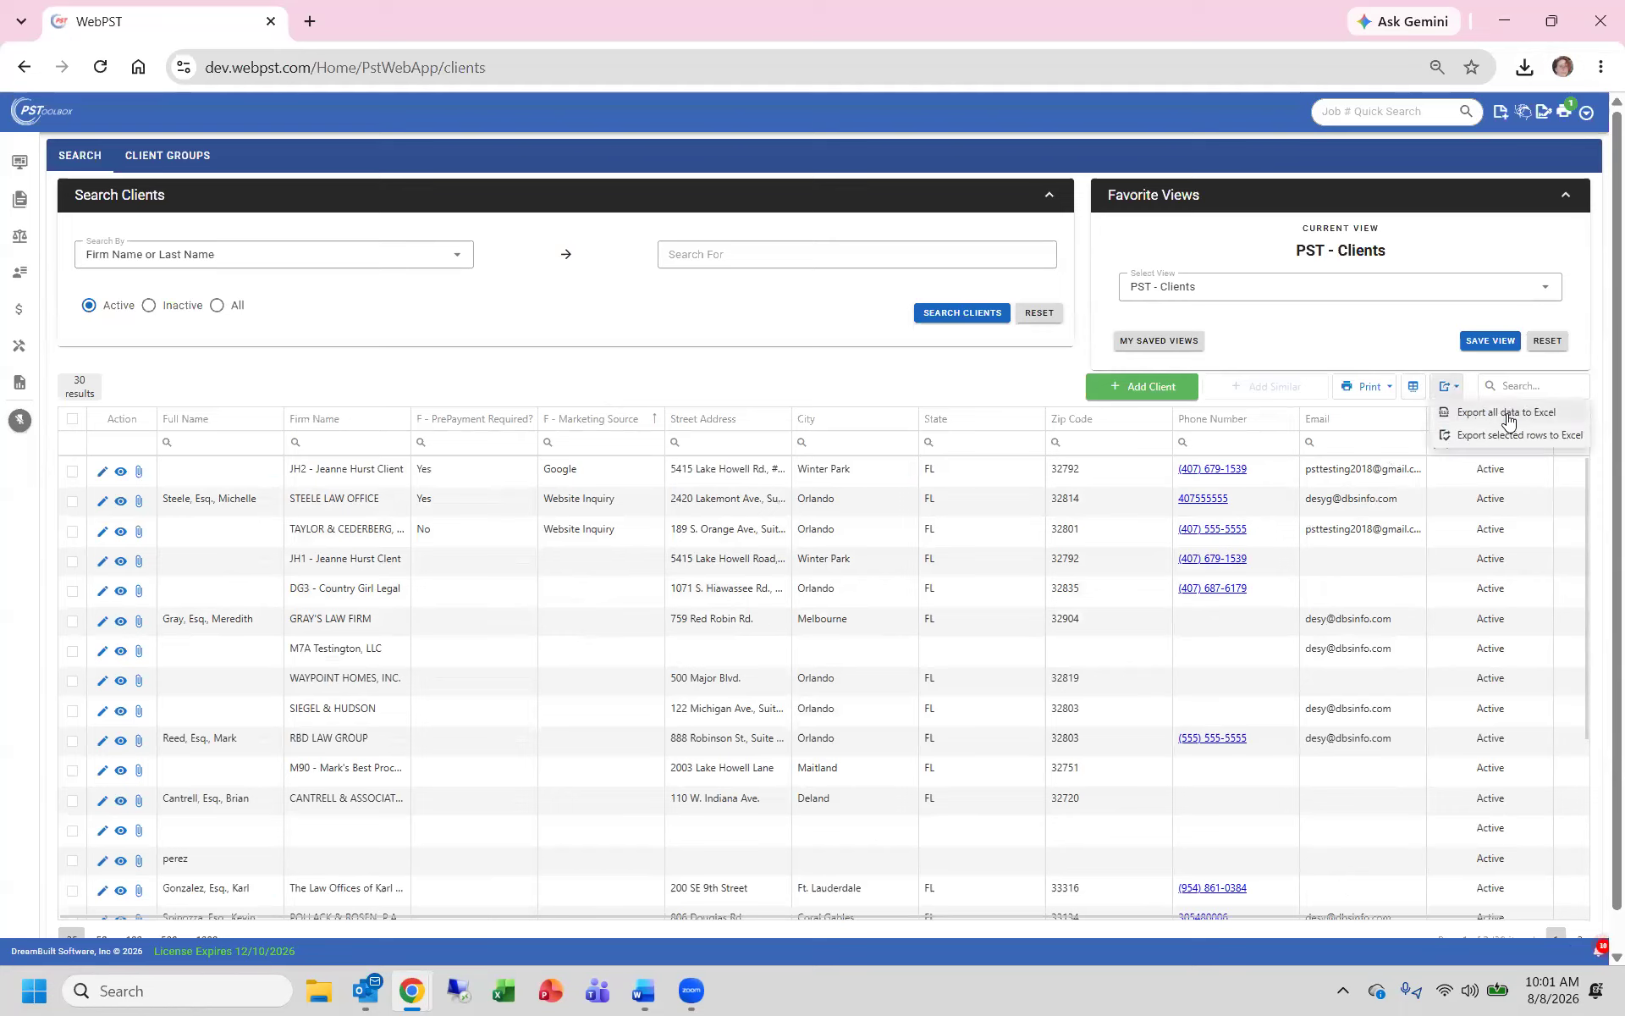